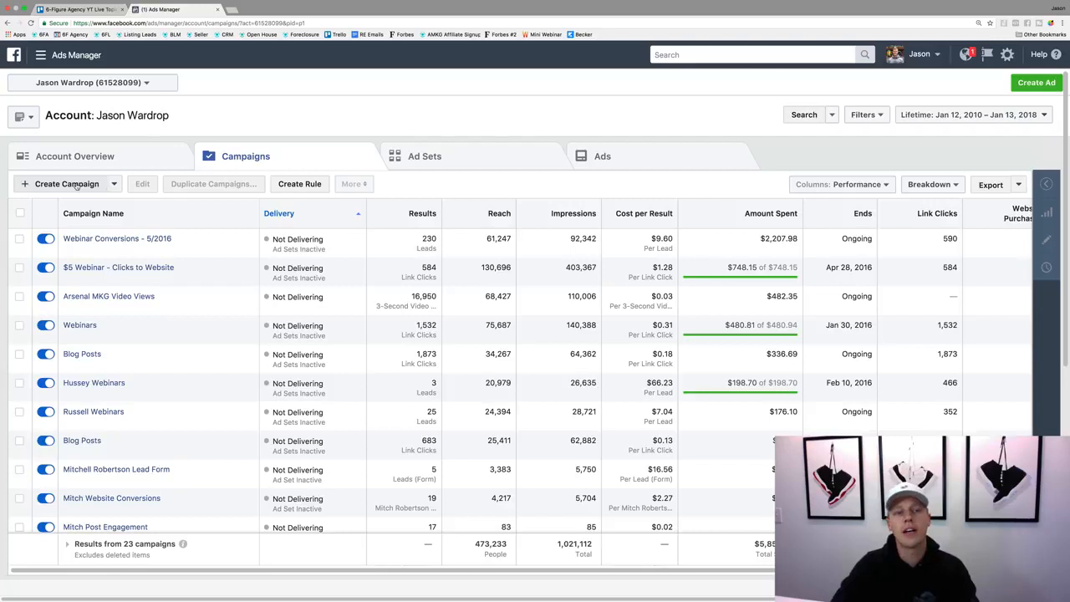
# Create a new campaign, starting over from the saved draft, and choose Traffic as the marketing objective.
pyautogui.click(67, 184)
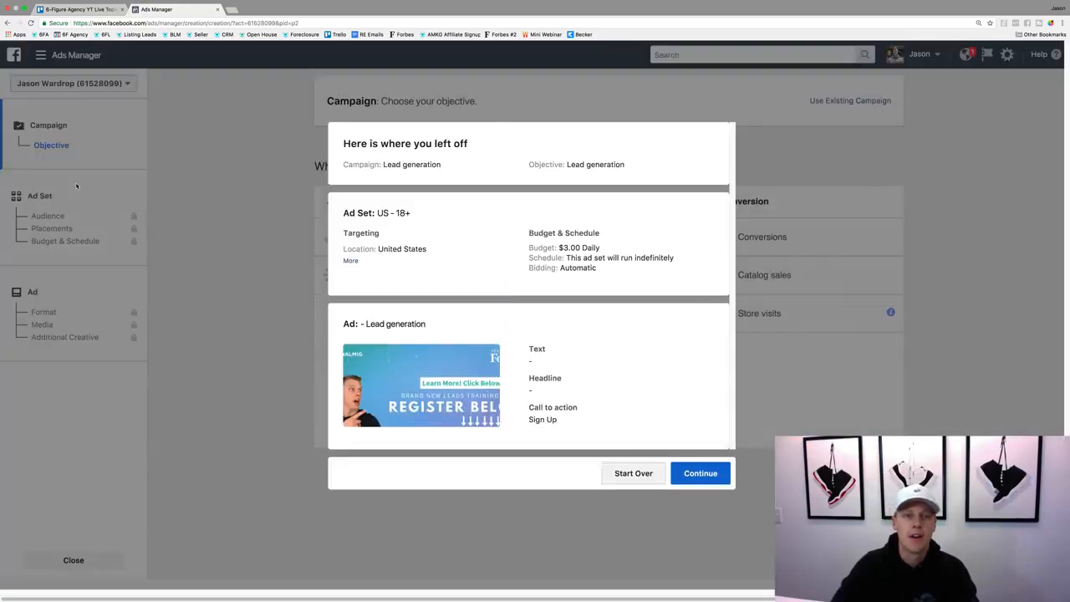
pyautogui.click(632, 475)
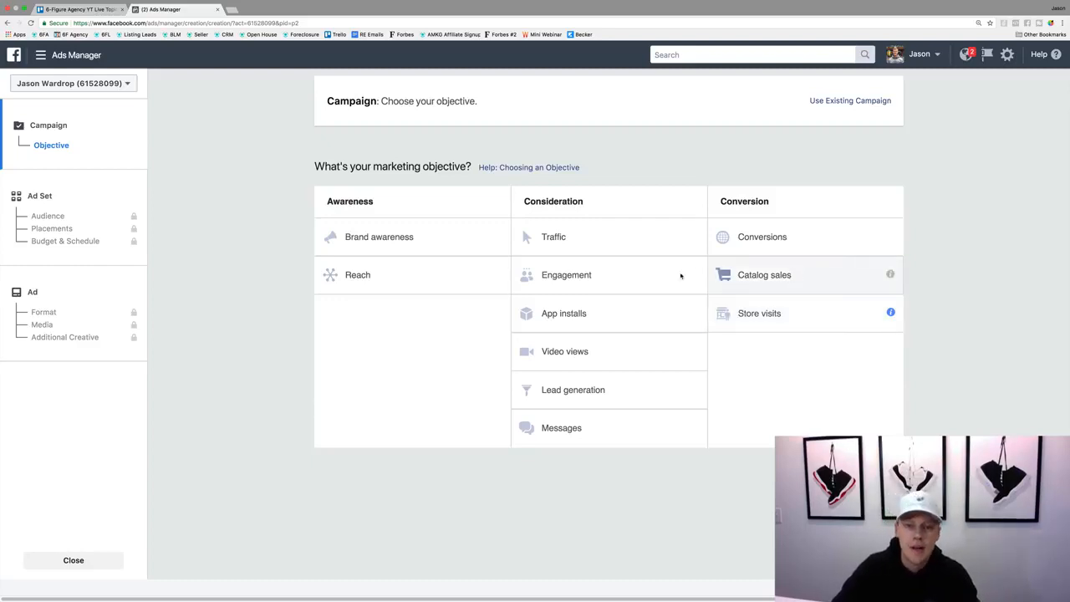
pyautogui.click(585, 238)
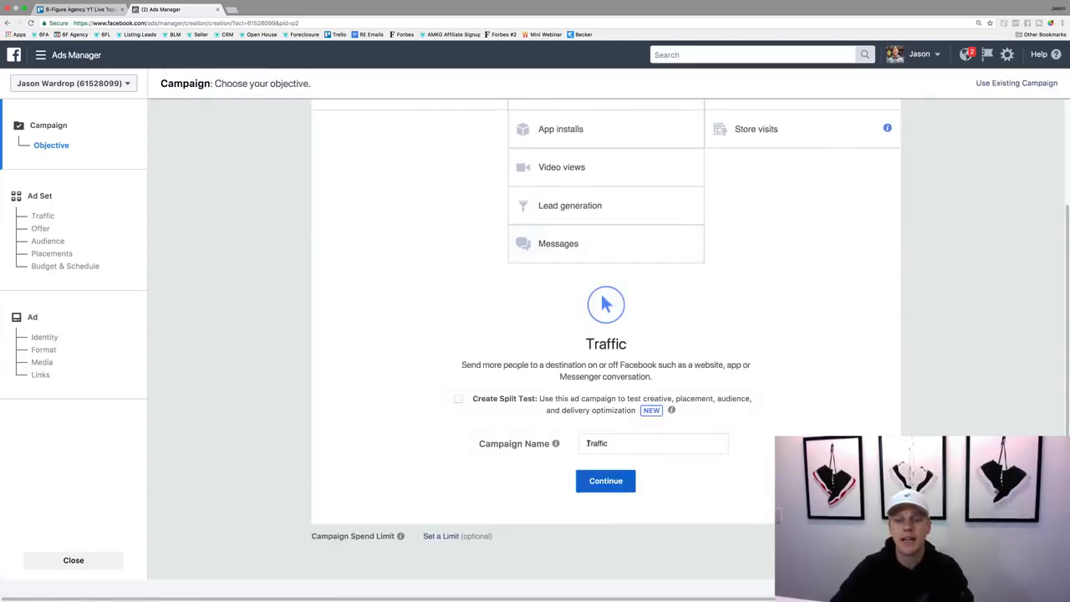
# Name the campaign "Demo Traffic Campaign" and continue to its ad set settings.
pyautogui.click(596, 443)
pyautogui.doubleClick(596, 443)
pyautogui.write('Demo ')
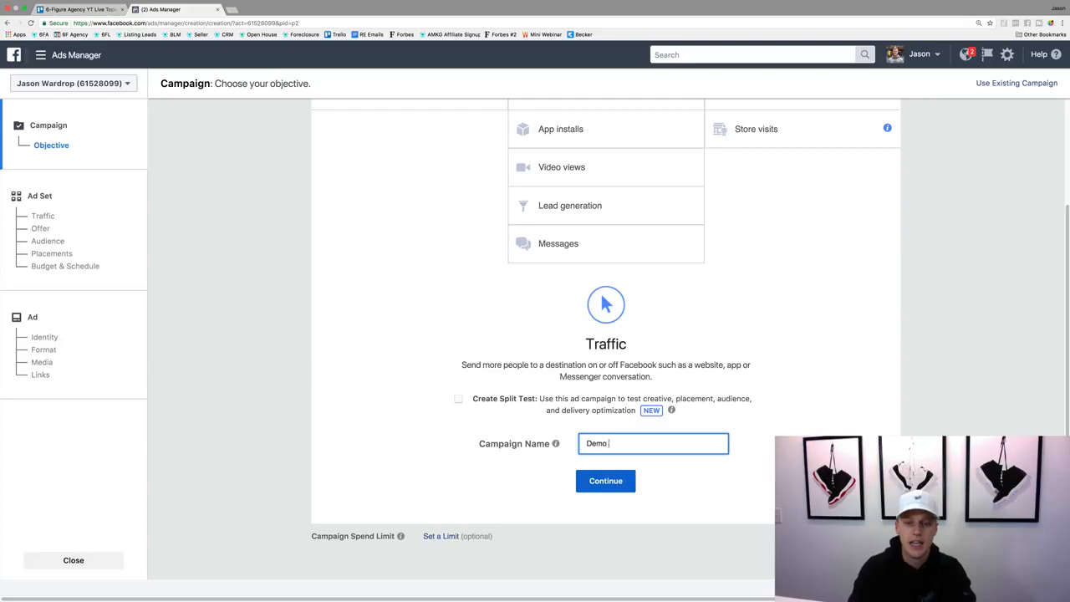
pyautogui.write('Traffic Campai')
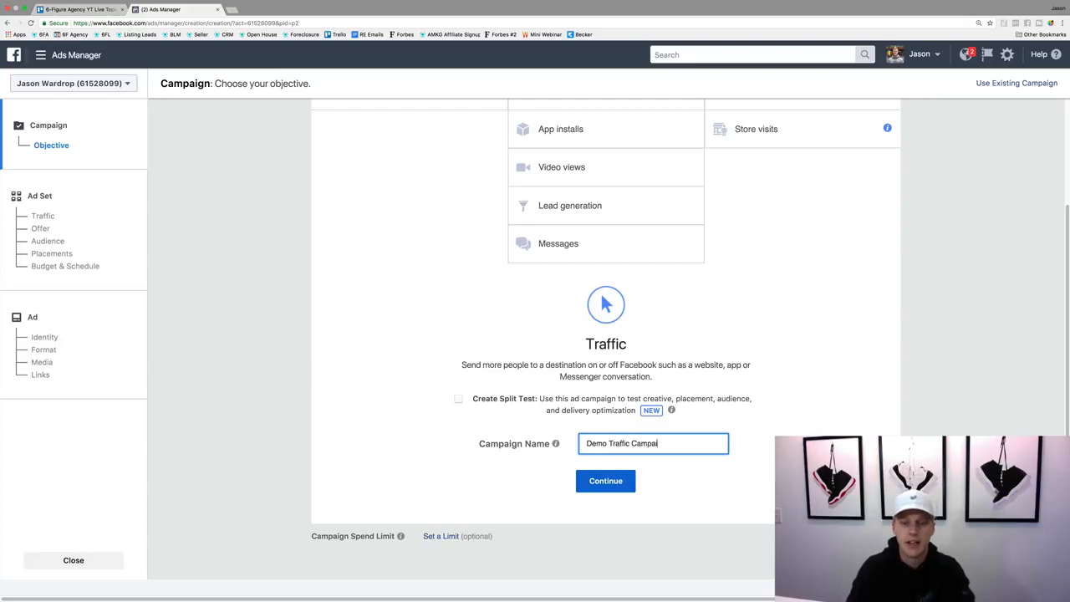
pyautogui.write('gn')
pyautogui.click(579, 482)
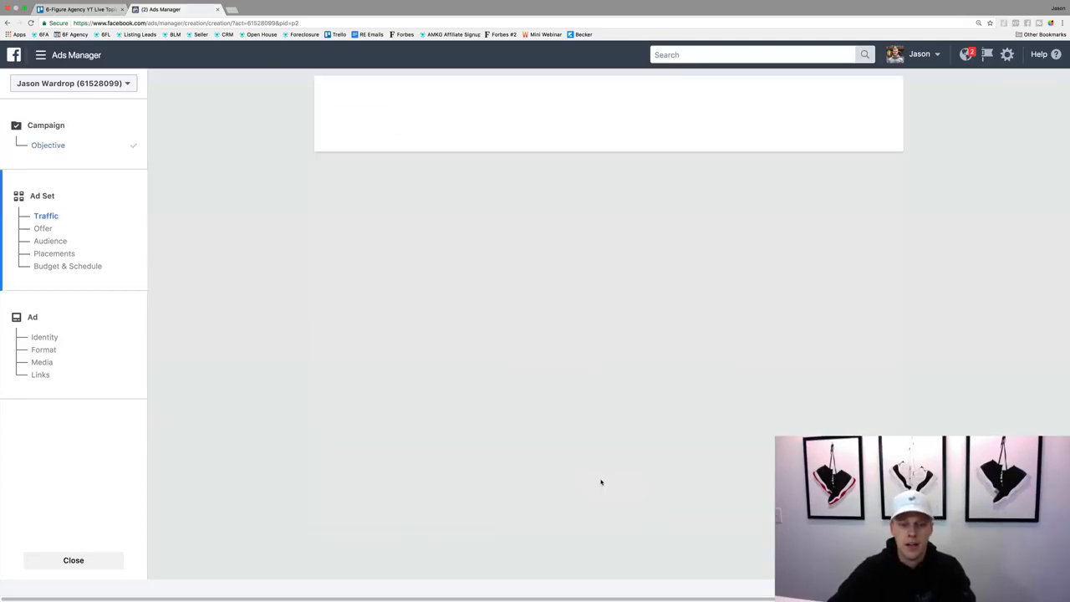
# Go back from the ad set's budget settings to the campaign objective and continue to the ad set again.
pyautogui.scroll(-20, 576, 483)
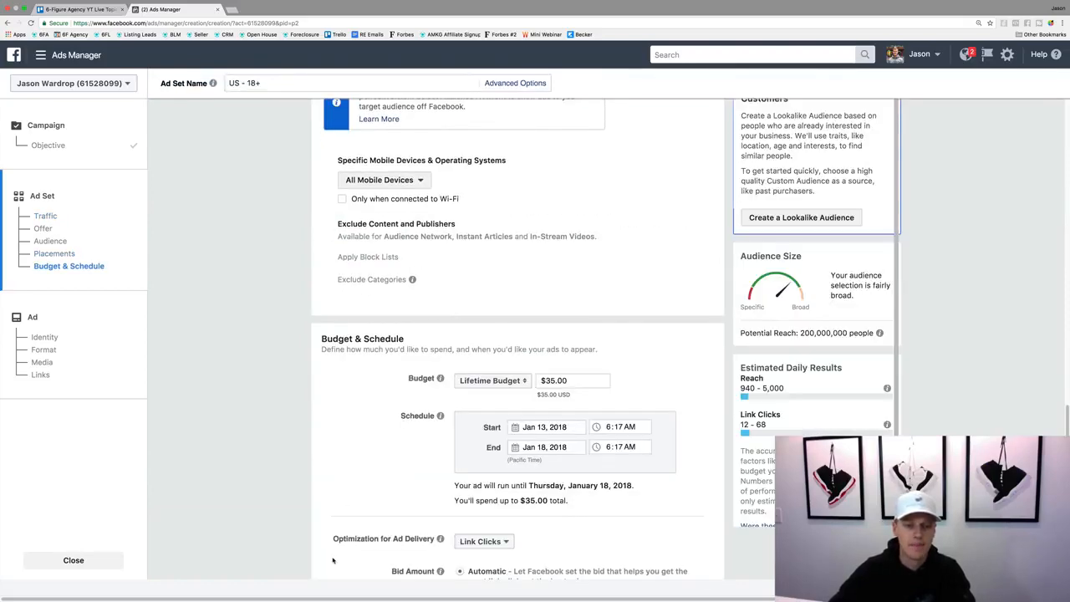
pyautogui.scroll(-5, 332, 560)
pyautogui.click(332, 561)
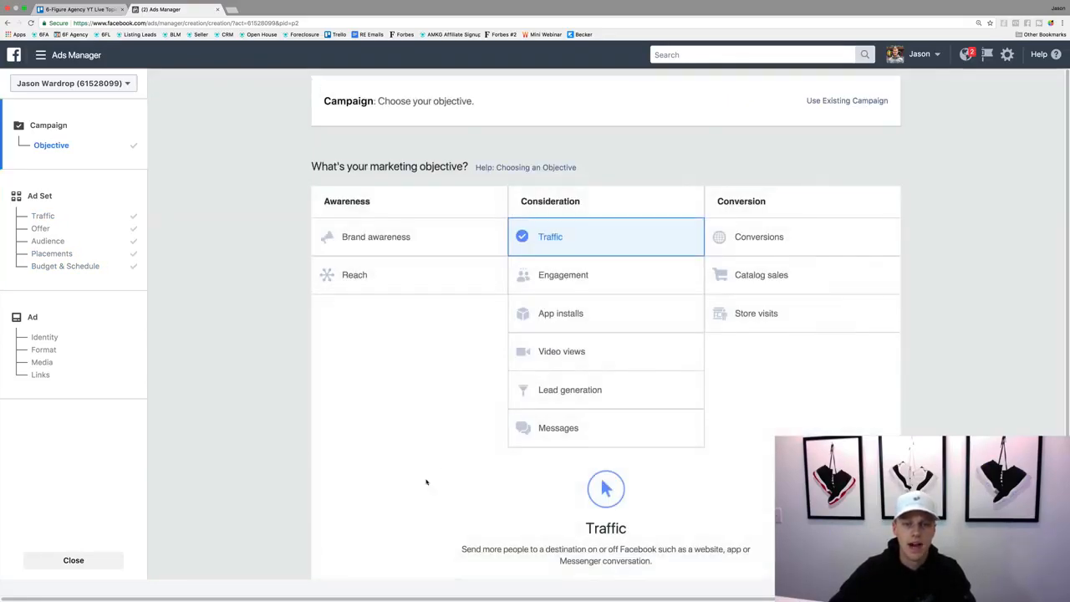
pyautogui.scroll(-5, 425, 480)
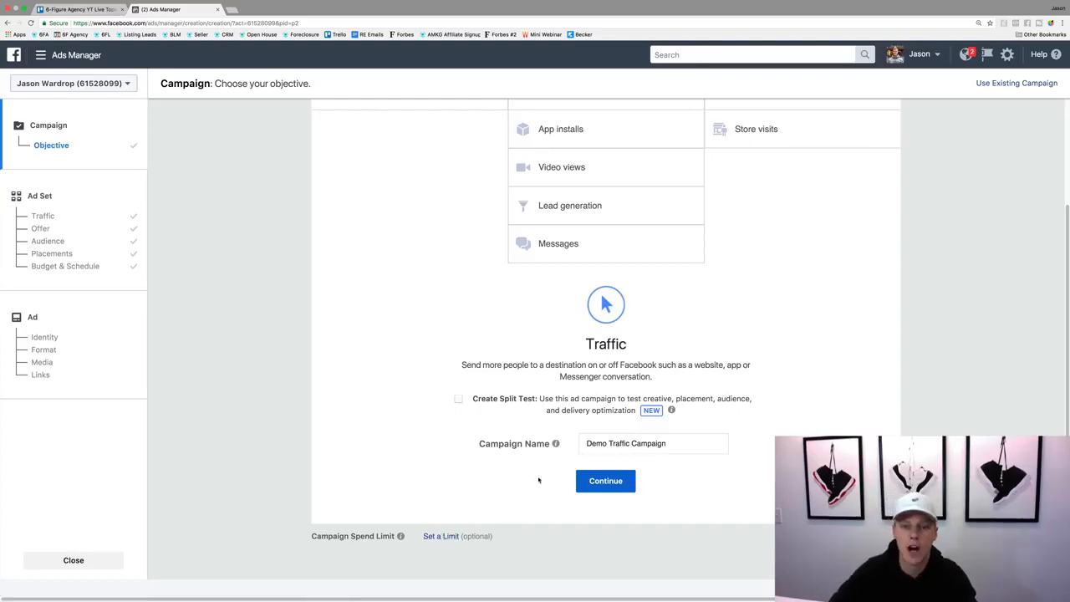
pyautogui.click(608, 482)
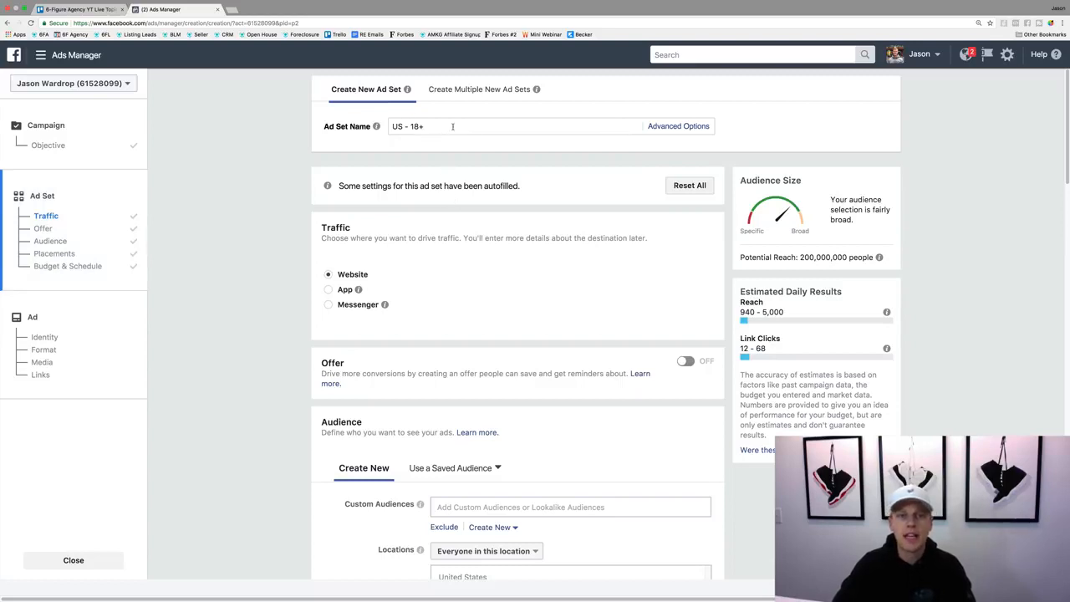
# Name the ad set "Demo Traffic Ad Set -".
pyautogui.click(398, 119)
pyautogui.write('Demo T')
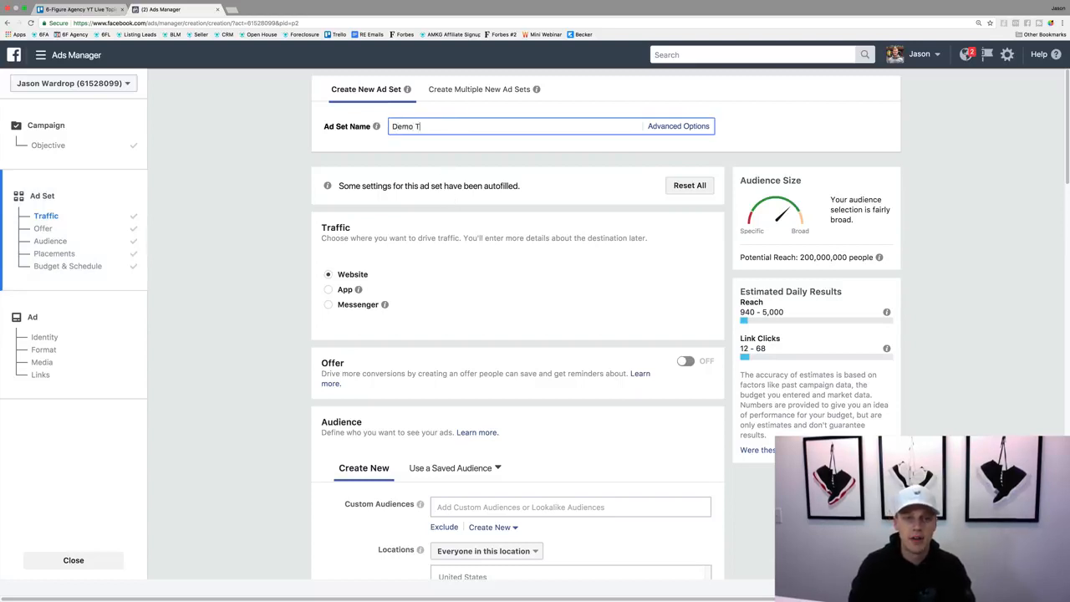
pyautogui.write('raffic A')
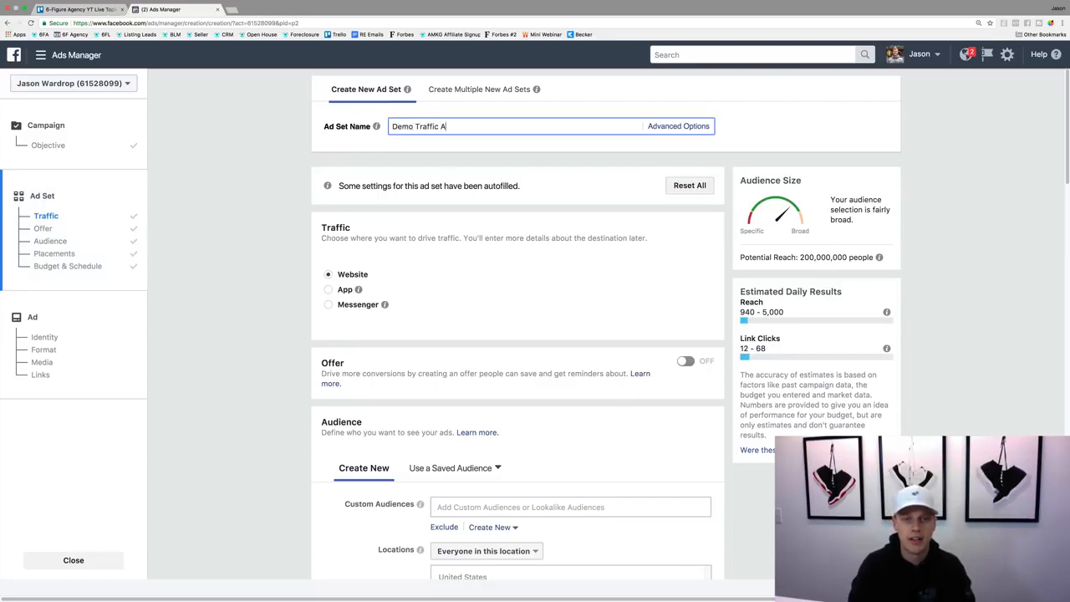
pyautogui.write('d Set -')
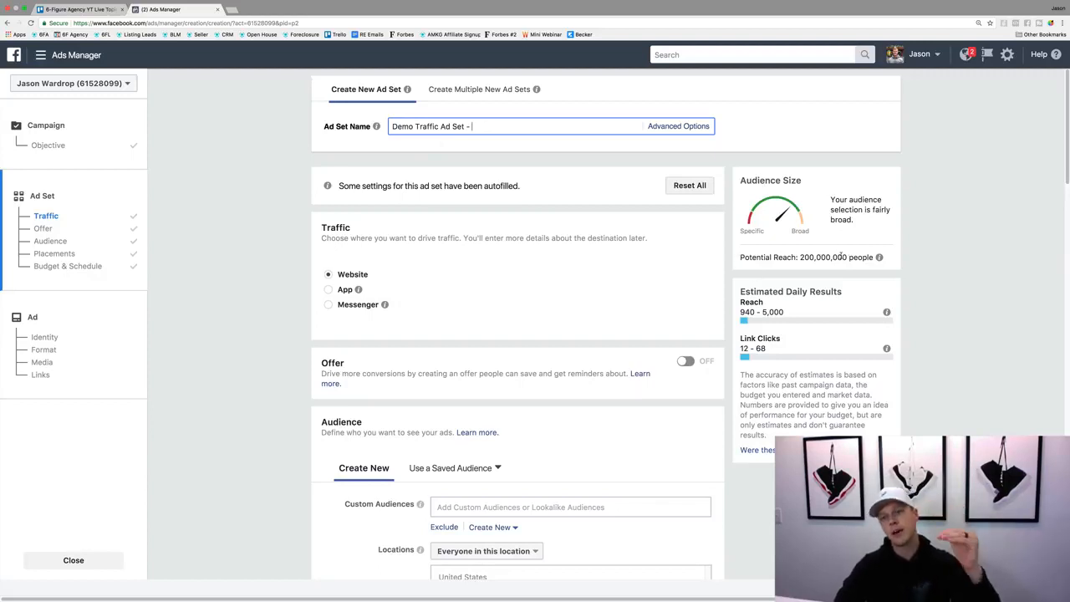
pyautogui.moveTo(801, 257); pyautogui.dragTo(847, 252)
pyautogui.click(847, 253)
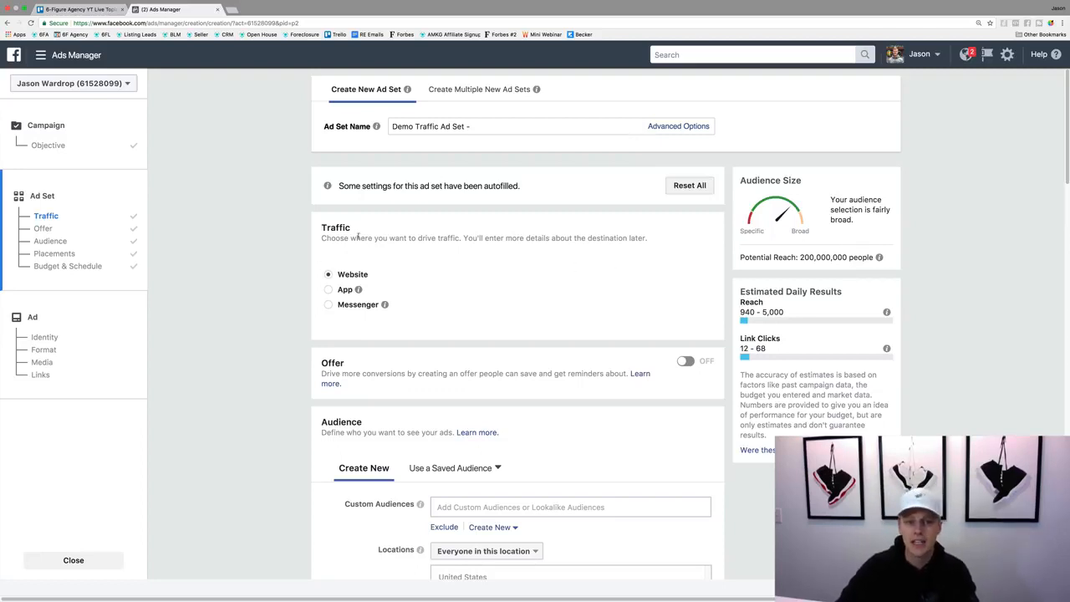
# Replace the United States in the audience locations with the city of Orlando, Florida.
pyautogui.scroll(-2, 349, 304)
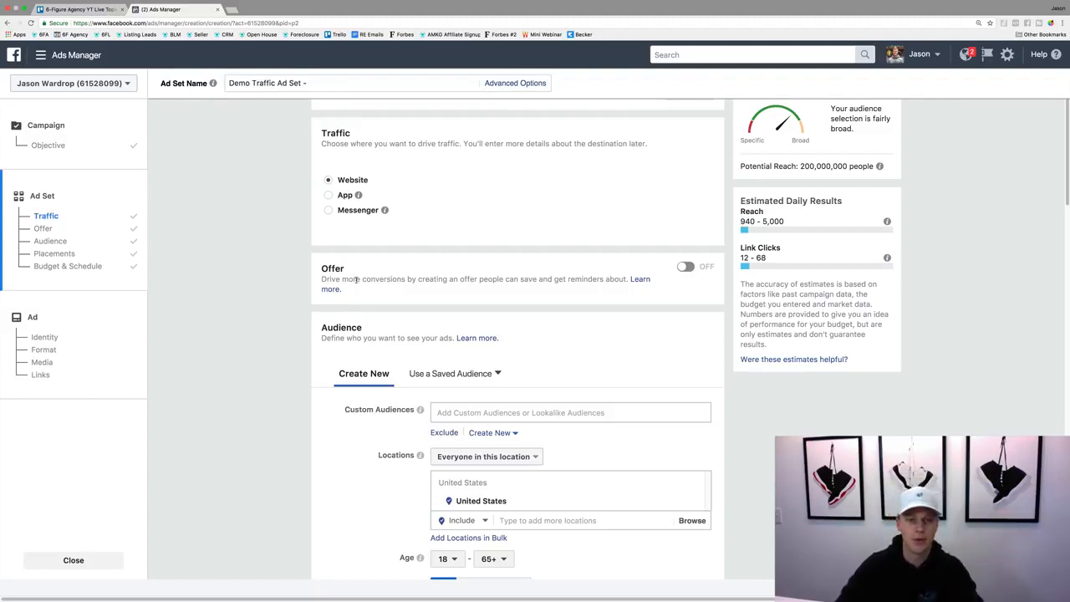
pyautogui.scroll(-2, 364, 361)
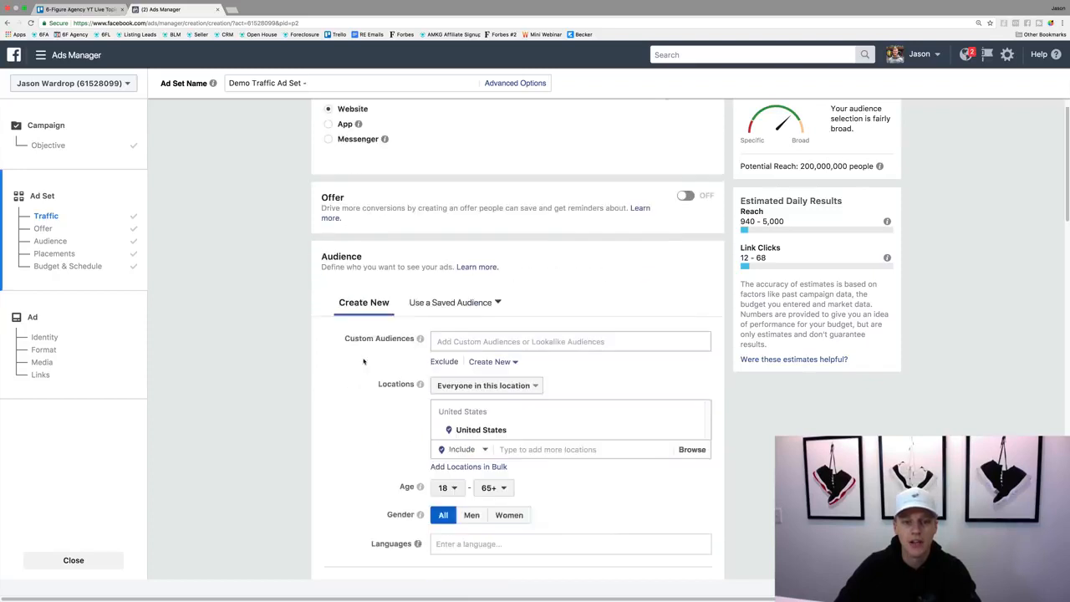
pyautogui.scroll(-2, 364, 361)
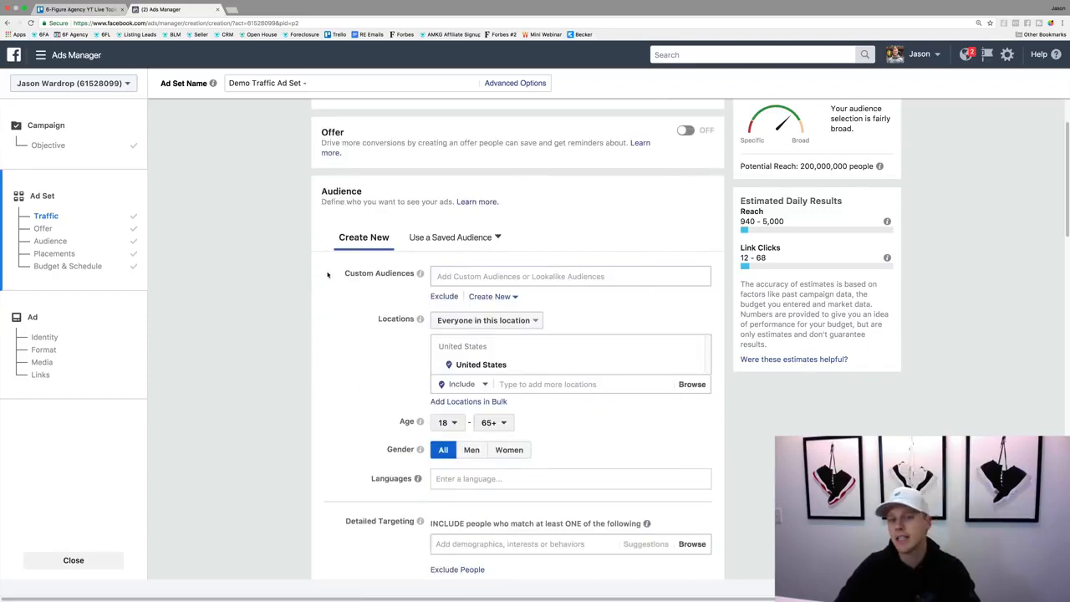
pyautogui.moveTo(343, 275); pyautogui.dragTo(416, 276)
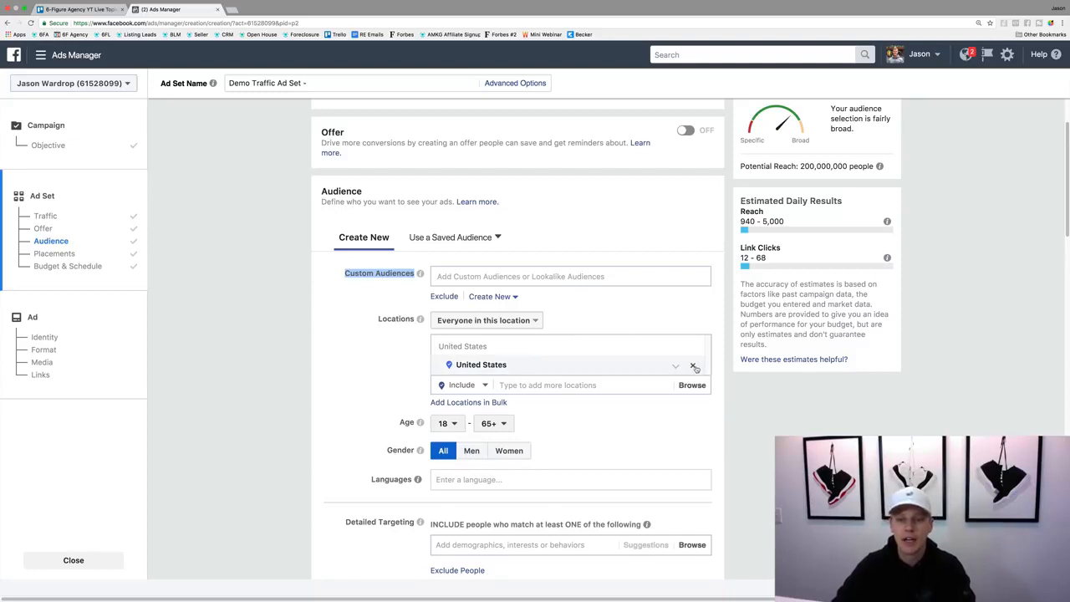
pyautogui.click(694, 367)
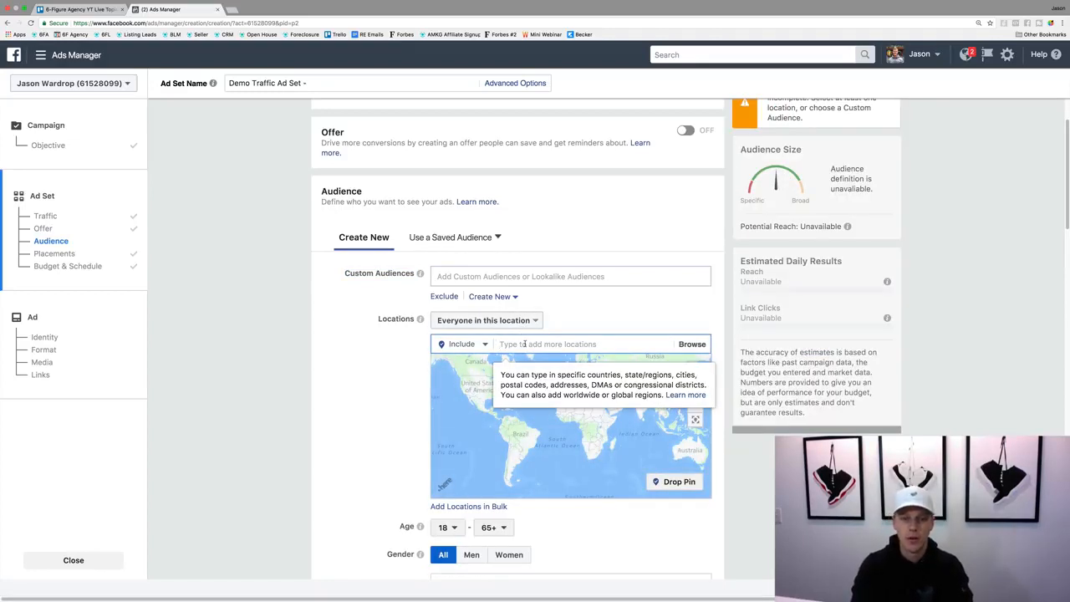
pyautogui.write('Orlando Fl')
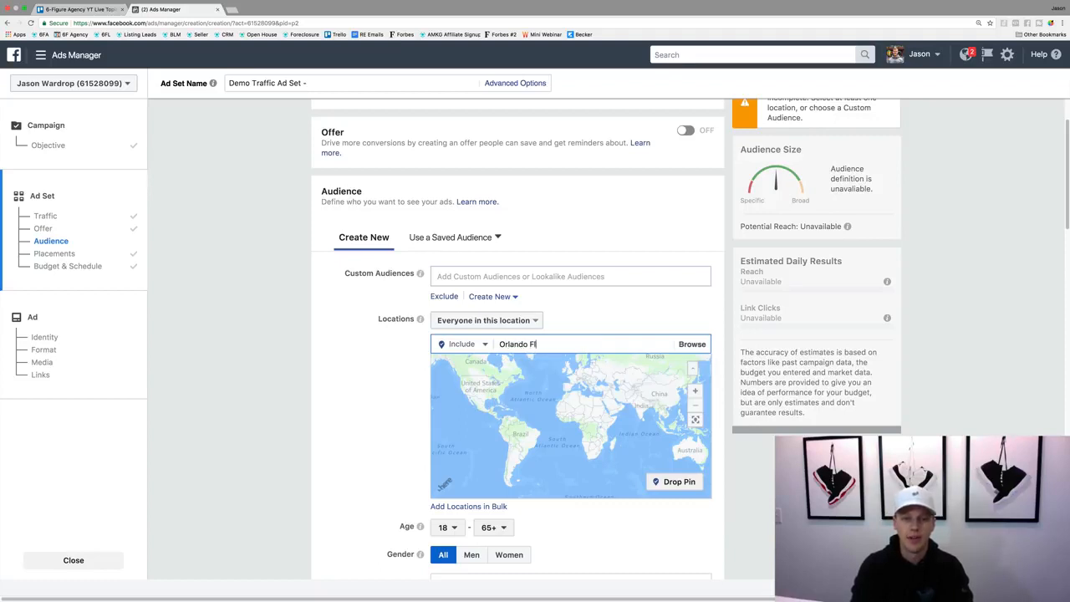
pyautogui.write('orida')
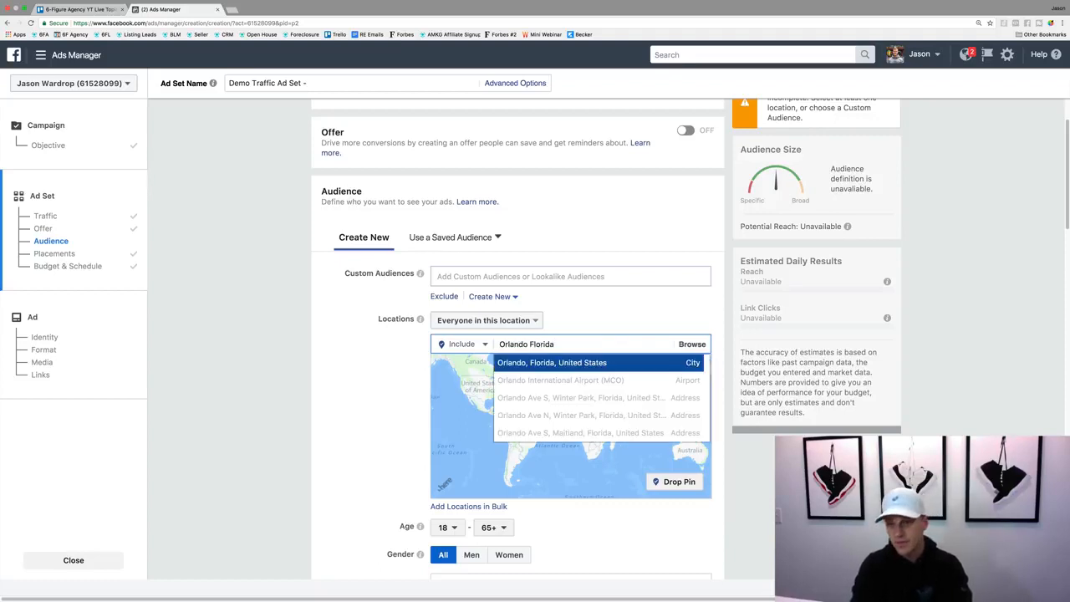
pyautogui.press('Return')
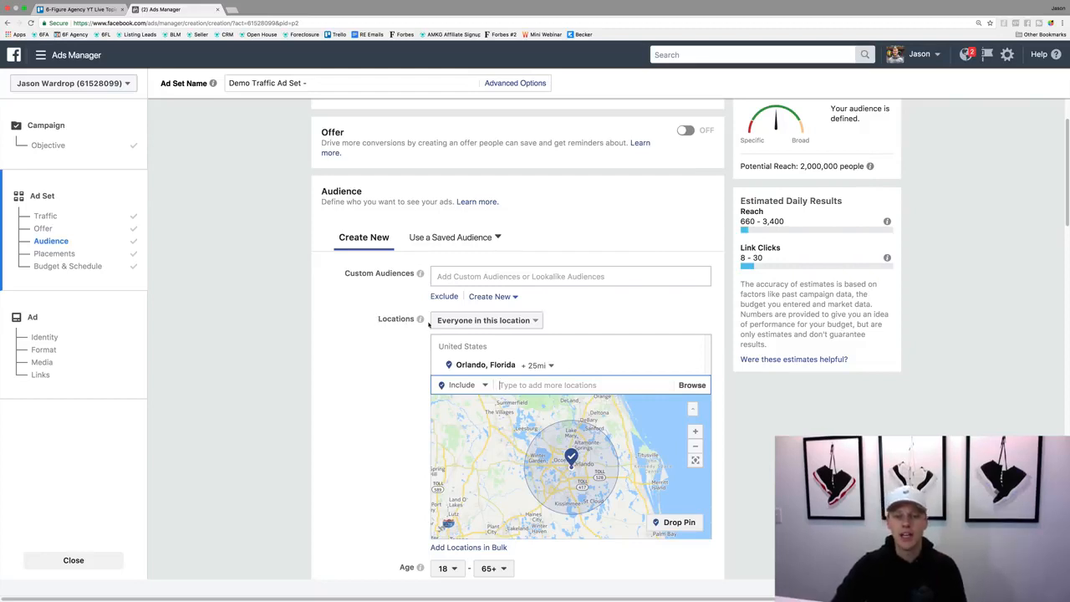
# Restrict the audience location targeting to people who live in this location.
pyautogui.click(494, 322)
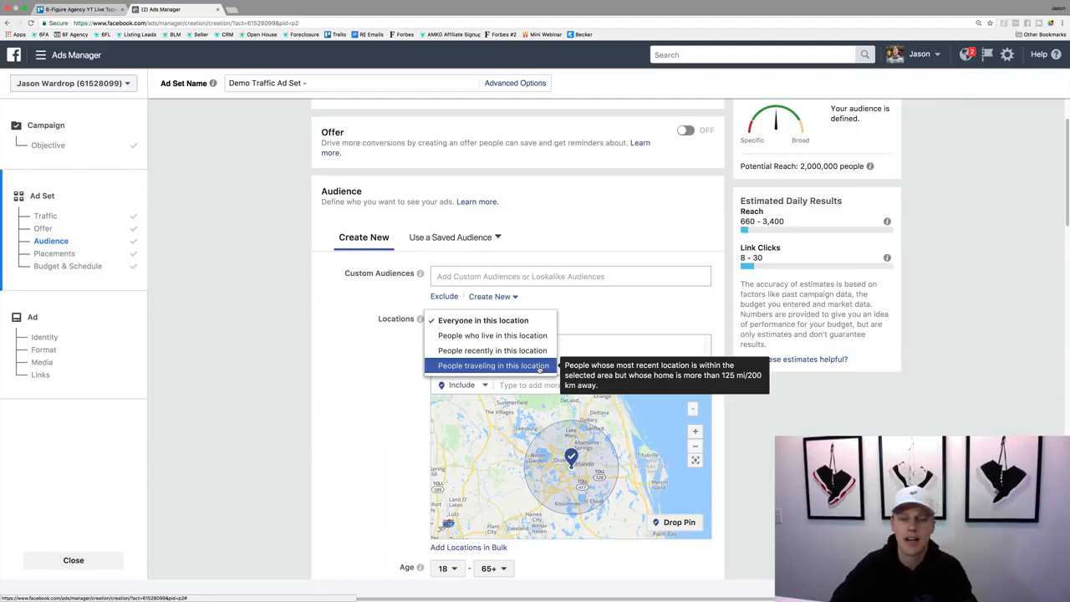
pyautogui.click(535, 337)
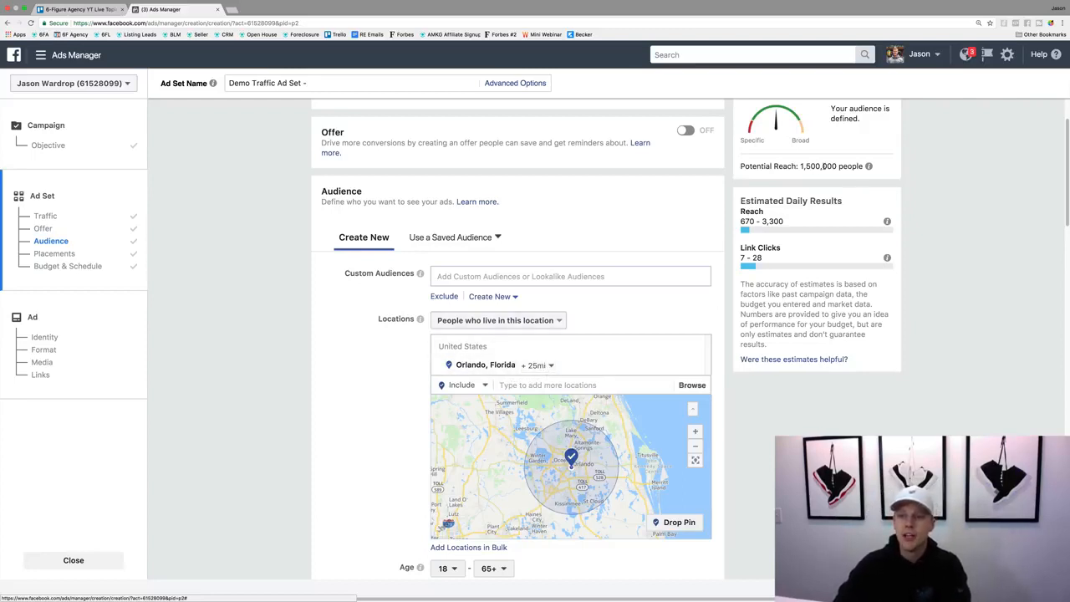
pyautogui.moveTo(801, 166); pyautogui.dragTo(840, 166)
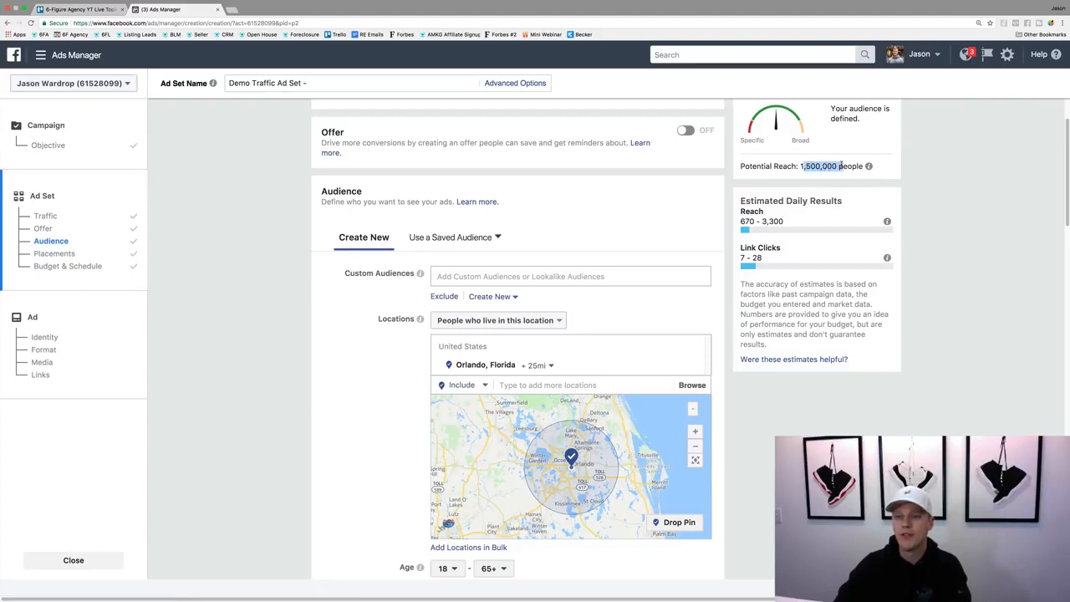
pyautogui.click(840, 166)
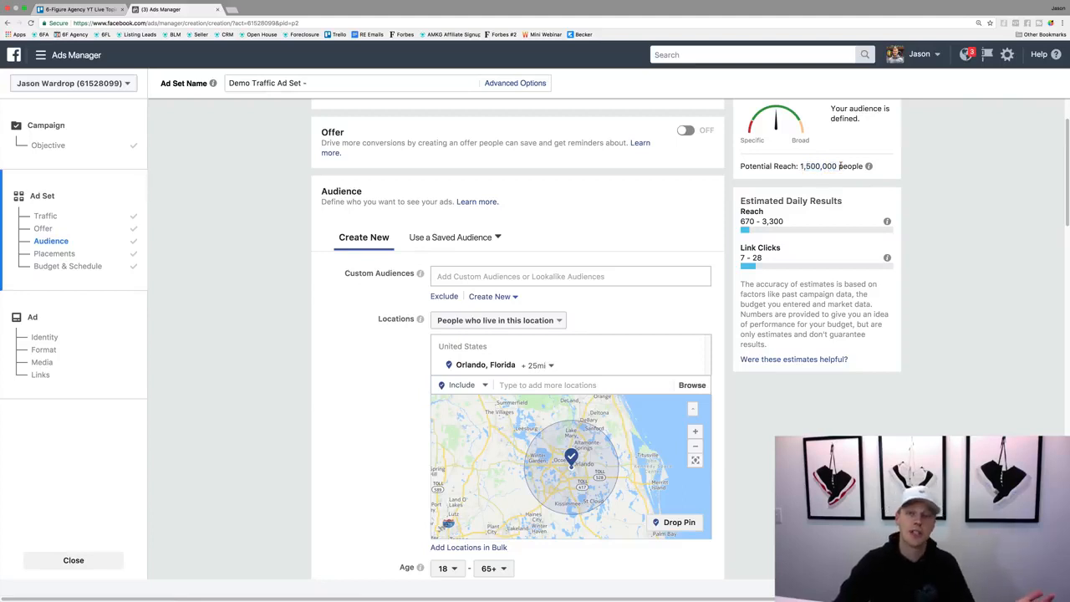
# Try limiting the Orlando location to the current city only, and switch back to cities within radius.
pyautogui.click(536, 366)
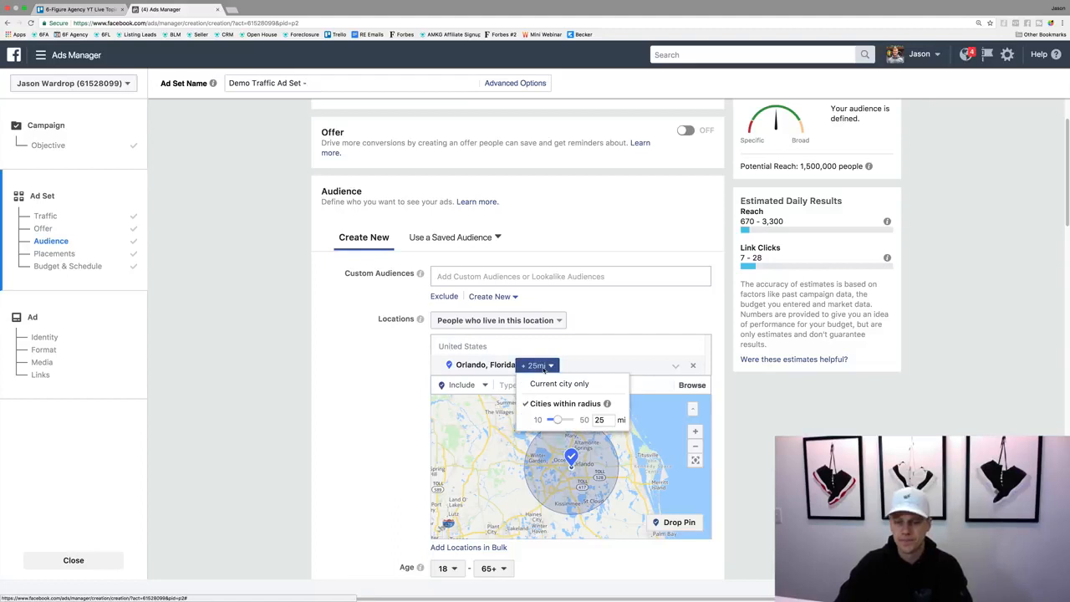
pyautogui.click(562, 386)
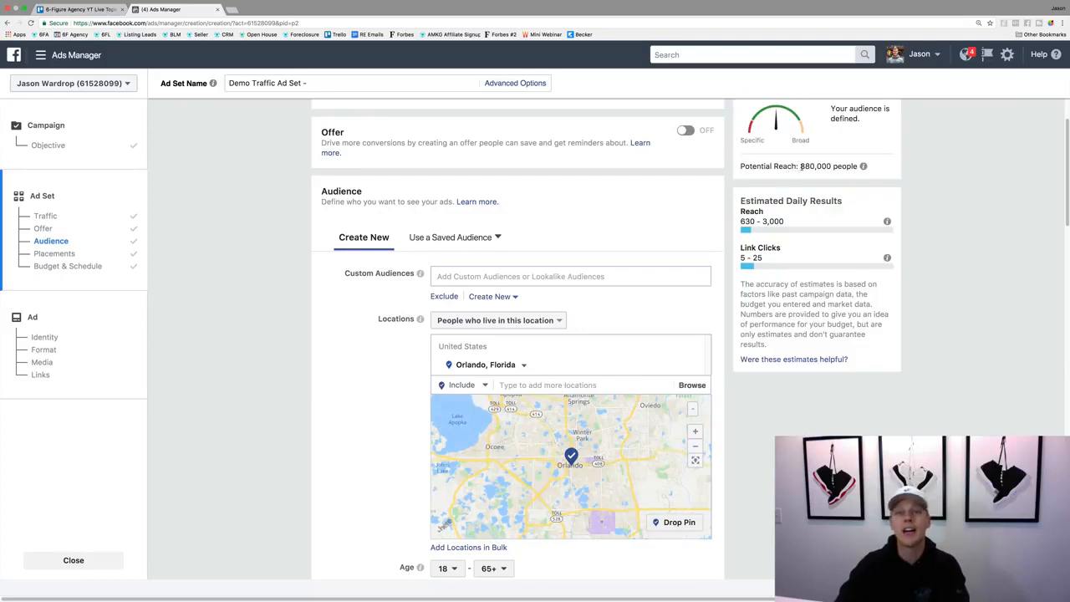
pyautogui.click(525, 366)
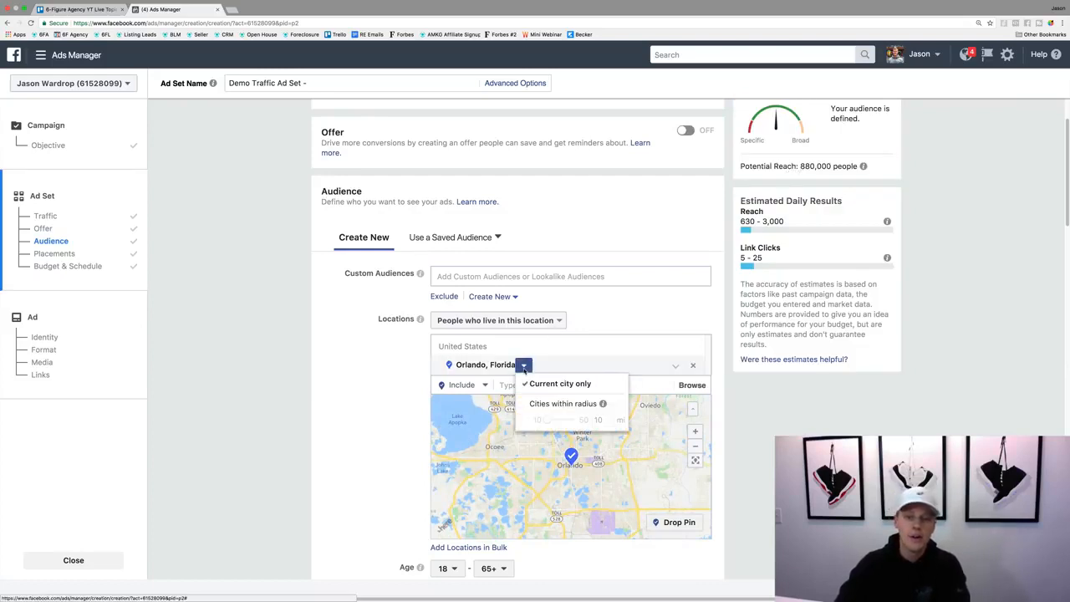
pyautogui.click(545, 402)
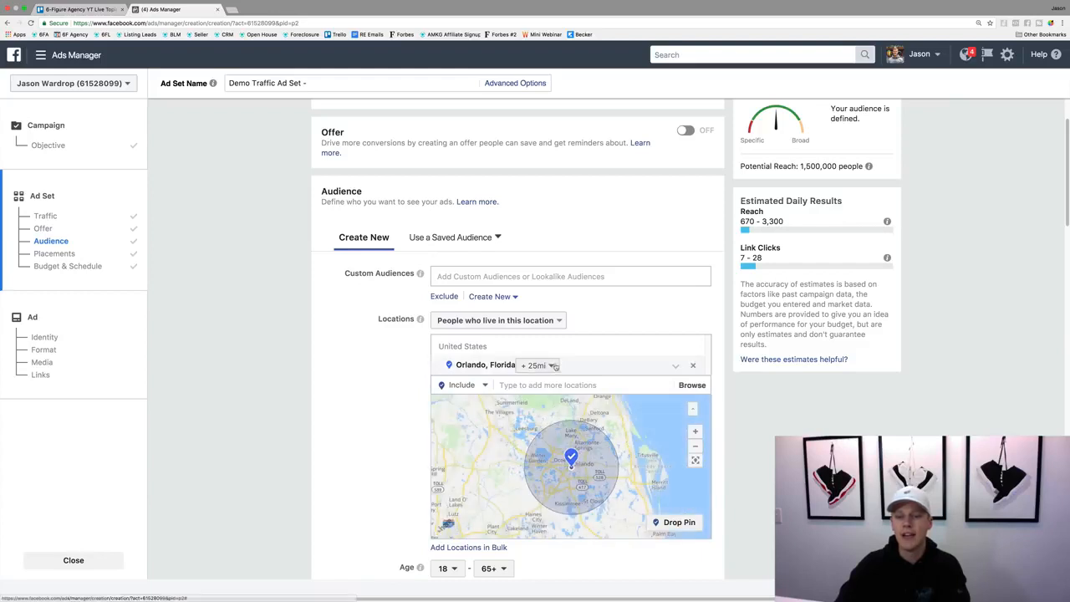
# Set the targeting radius around Orlando to 10 mi.
pyautogui.click(538, 366)
pyautogui.moveTo(558, 419)
pyautogui.mouseDown()
pyautogui.moveTo(579, 420)
pyautogui.moveTo(540, 420)
pyautogui.mouseUp()
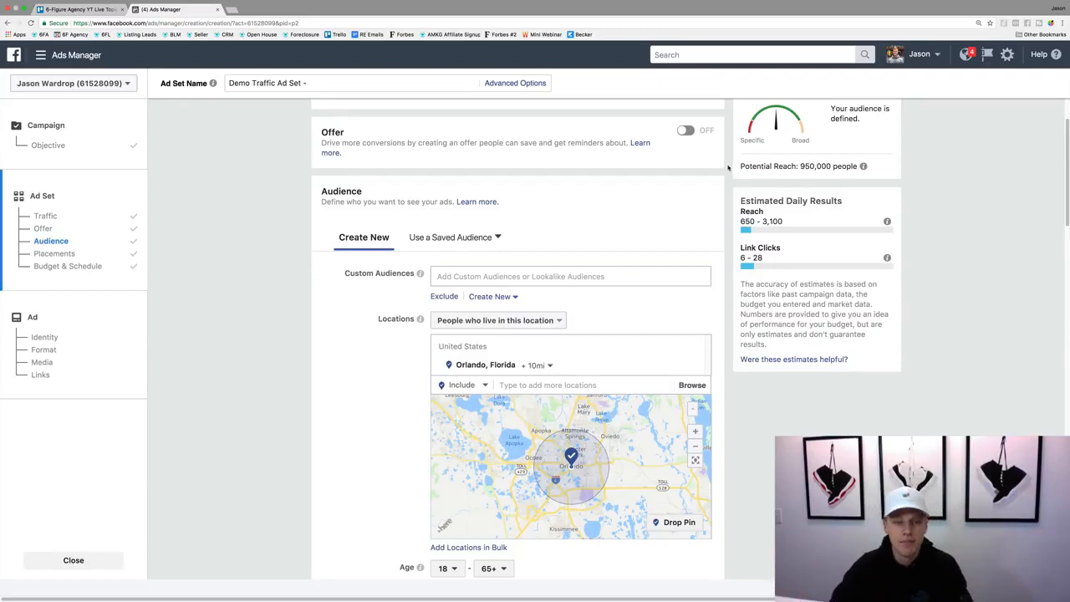
# Set the audience's minimum age to 26.
pyautogui.scroll(-2, 366, 327)
pyautogui.scroll(-5, 365, 327)
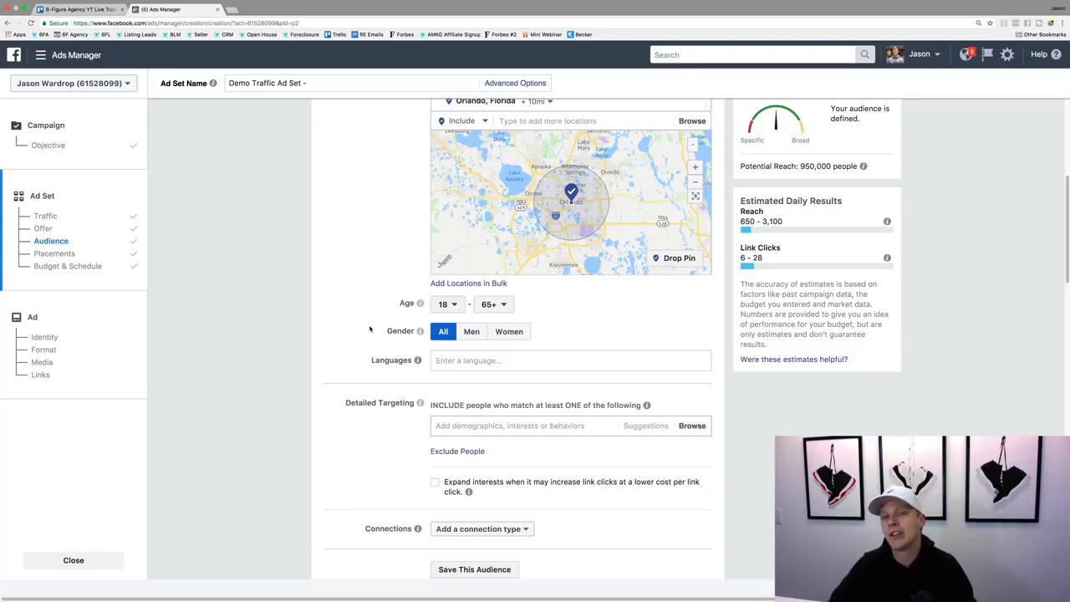
pyautogui.click(440, 311)
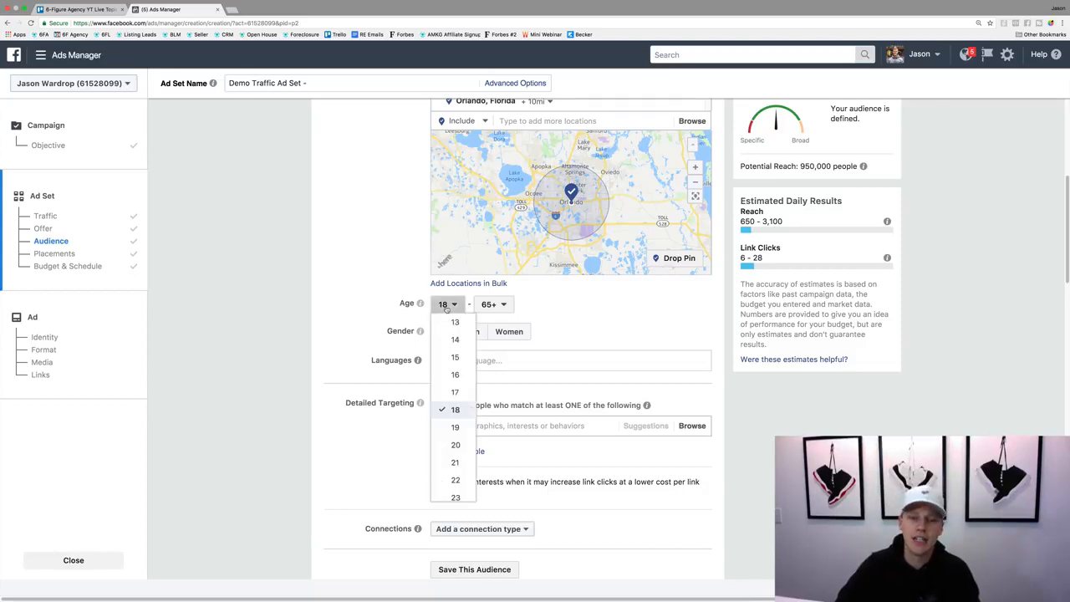
pyautogui.scroll(-3, 453, 414)
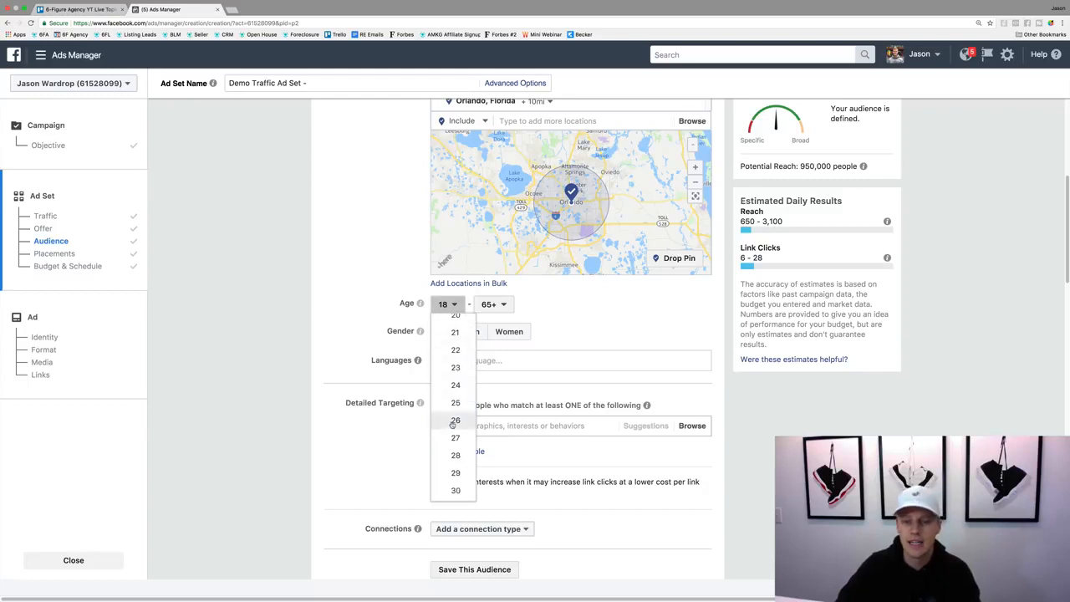
pyautogui.click(453, 421)
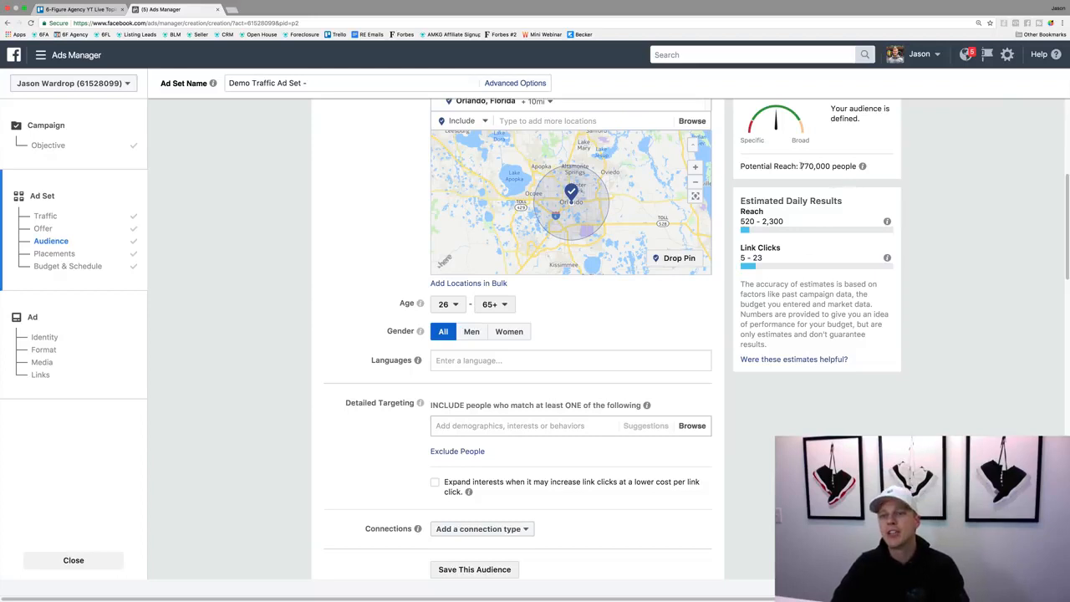
# Check the audience's potential reach, try adding English (All) as a language, and remove it.
pyautogui.moveTo(800, 166); pyautogui.dragTo(816, 165)
pyautogui.click(816, 166)
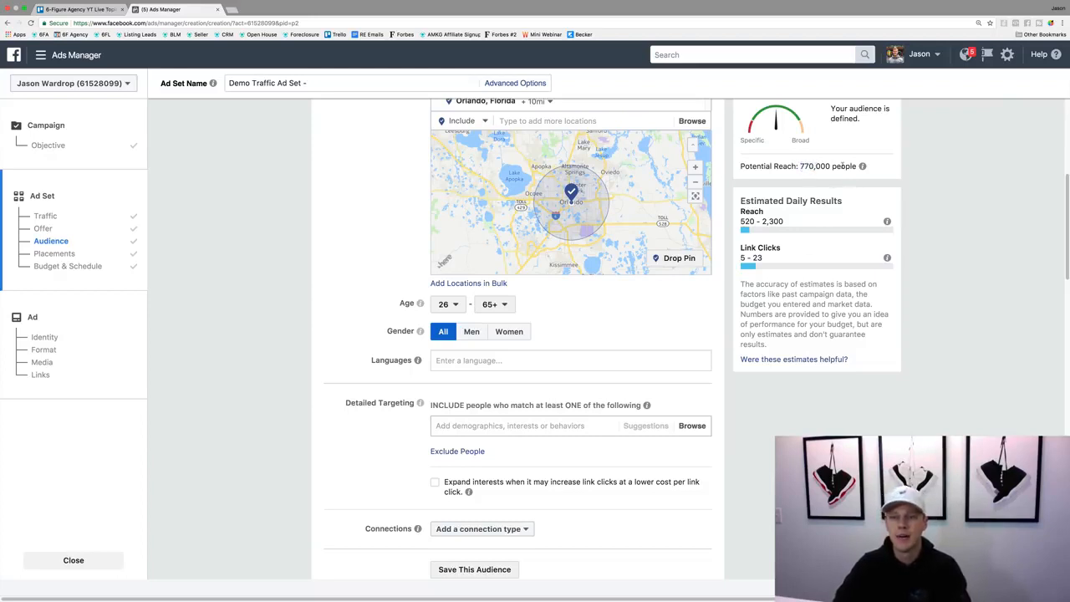
pyautogui.click(472, 358)
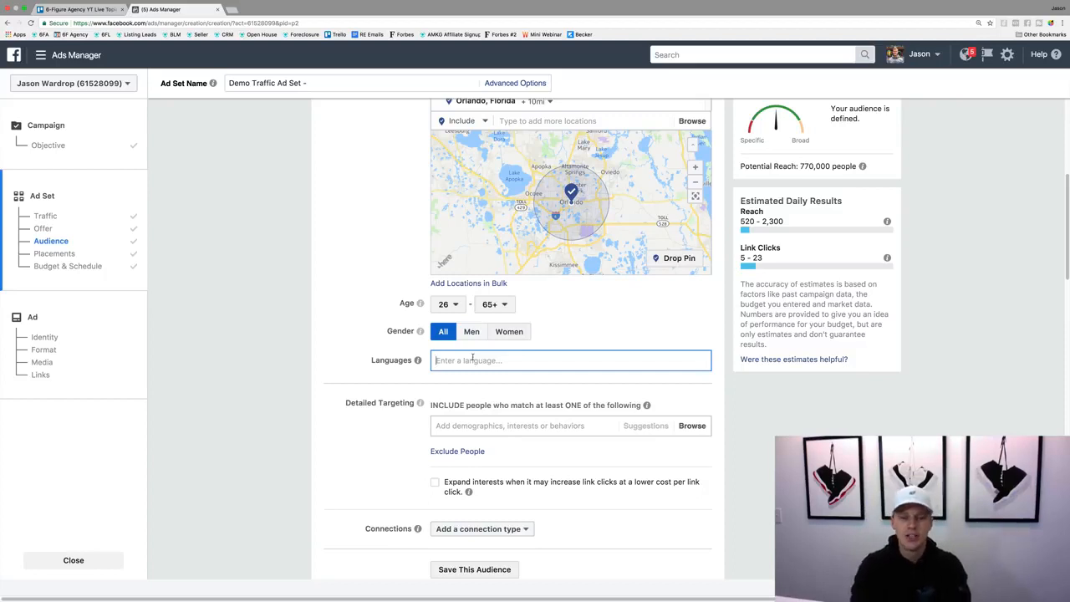
pyautogui.write('eng')
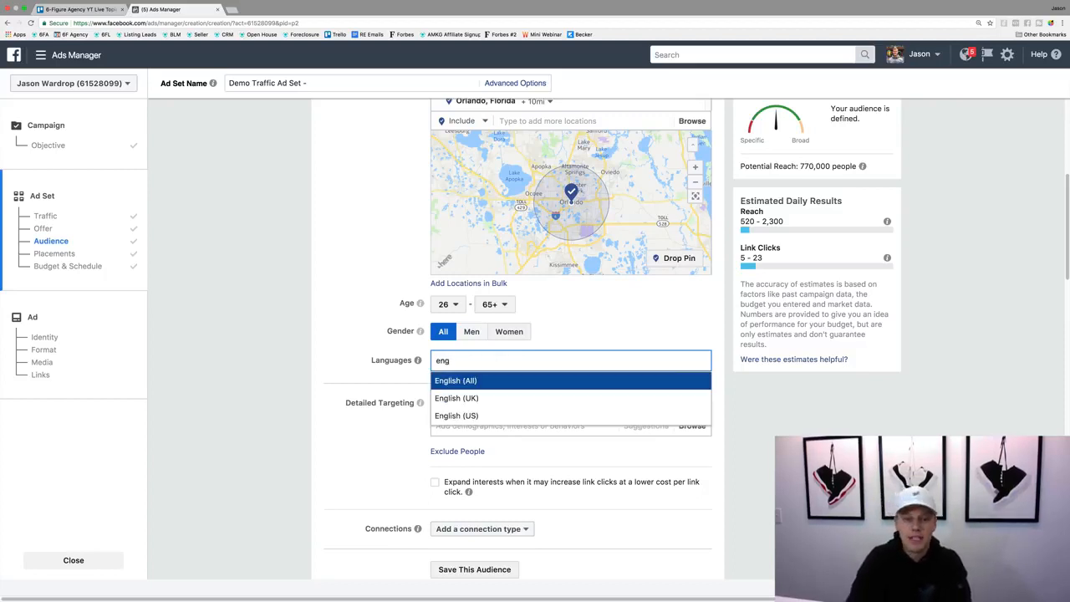
pyautogui.press('Return')
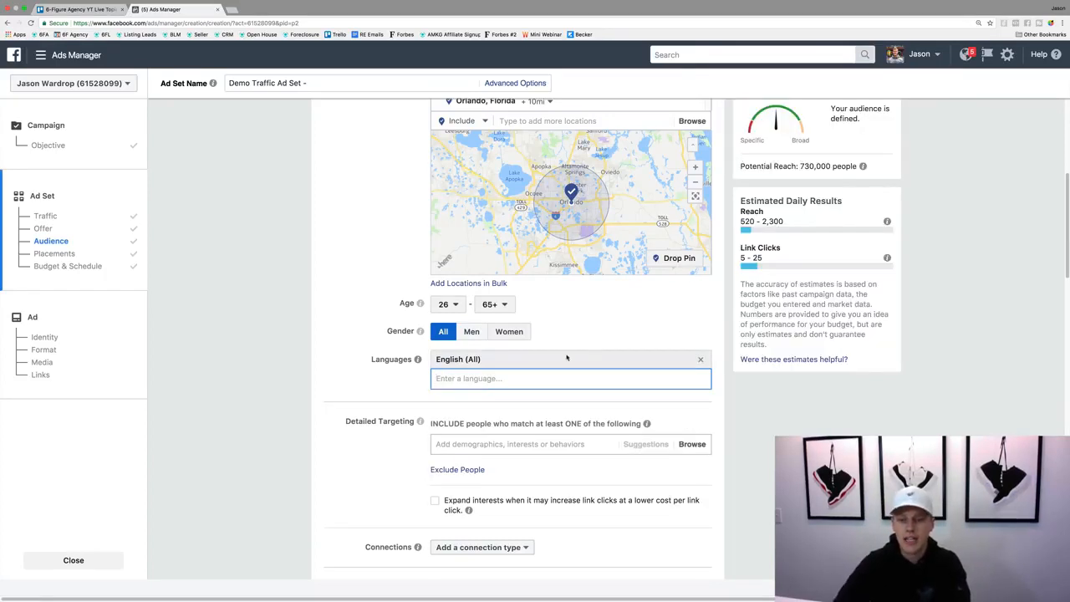
pyautogui.click(701, 358)
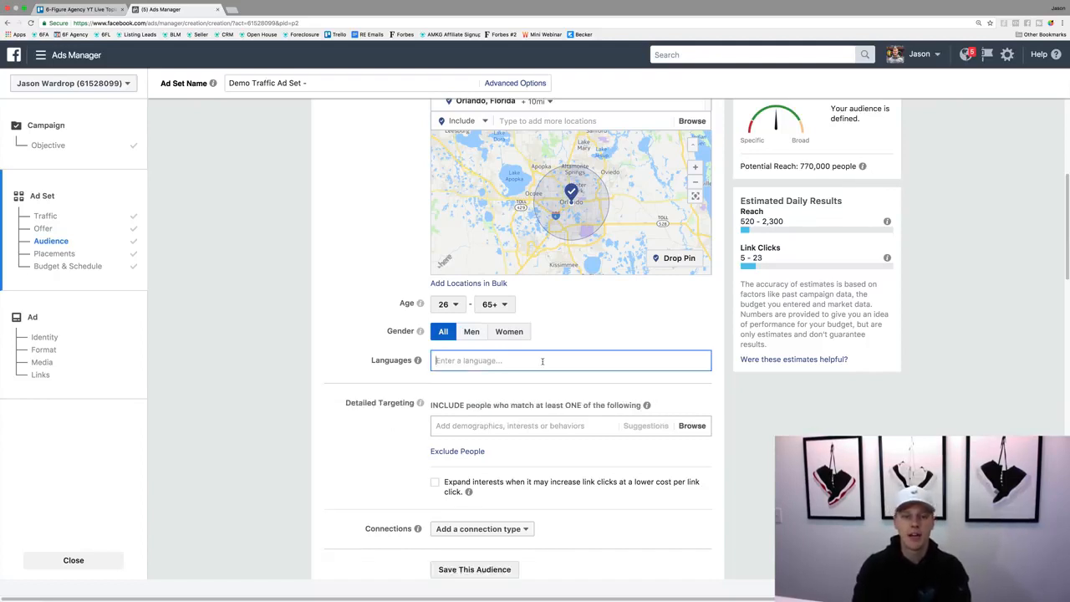
# Try Spanish (All) as the audience language, check the potential reach, and remove the language.
pyautogui.write('spani')
pyautogui.press('Down')
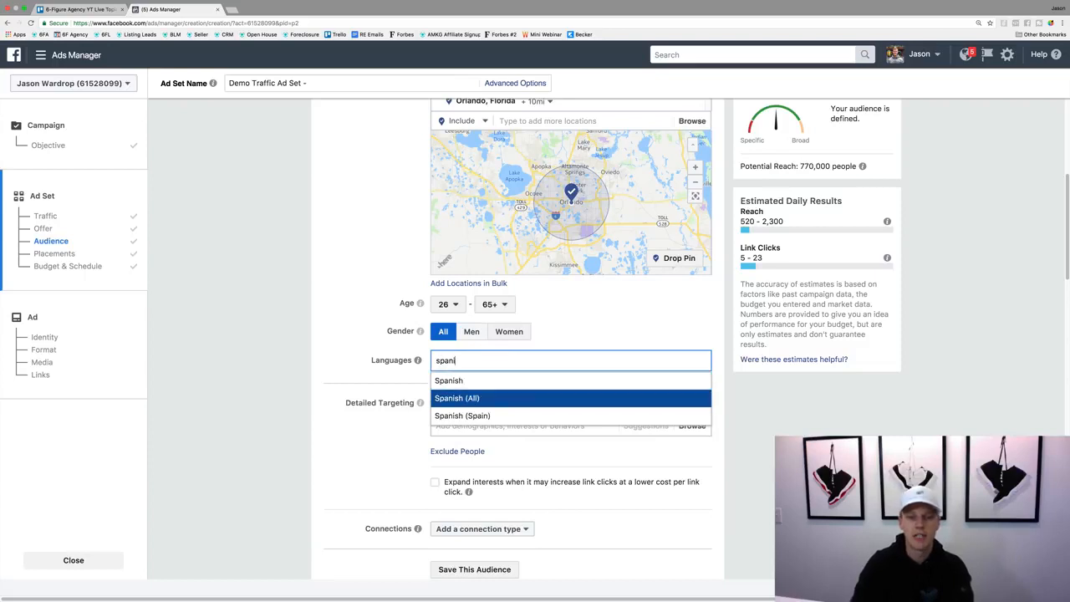
pyautogui.press('Return')
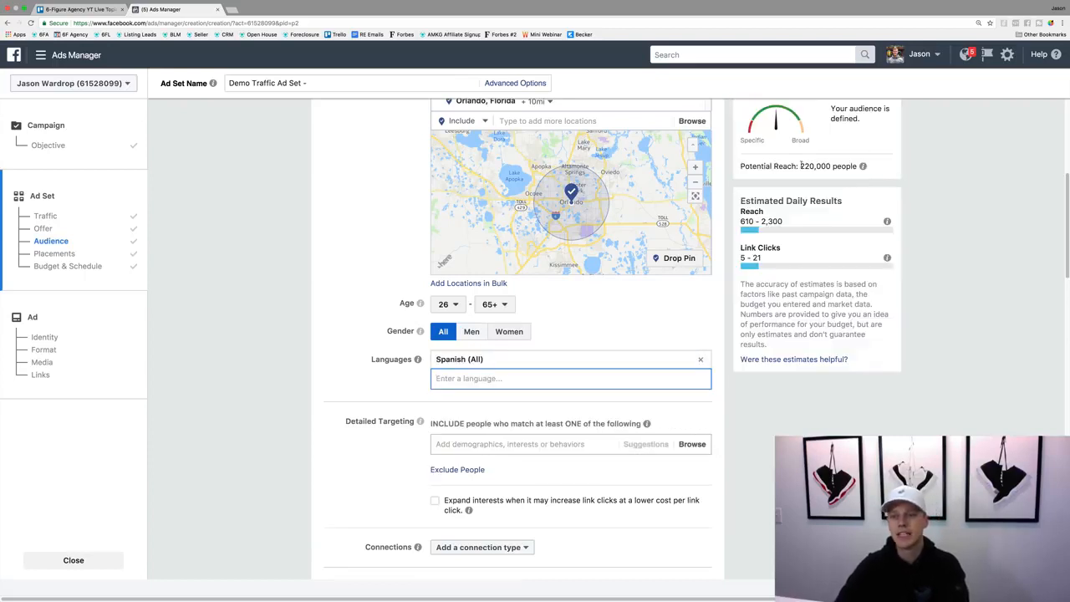
pyautogui.moveTo(800, 166); pyautogui.dragTo(815, 165)
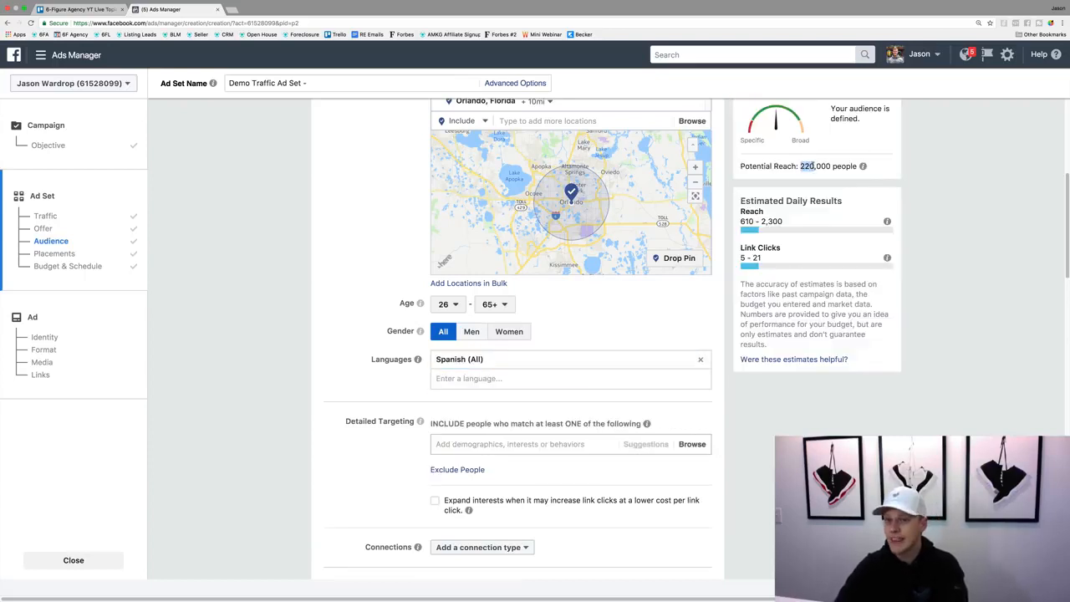
pyautogui.click(700, 358)
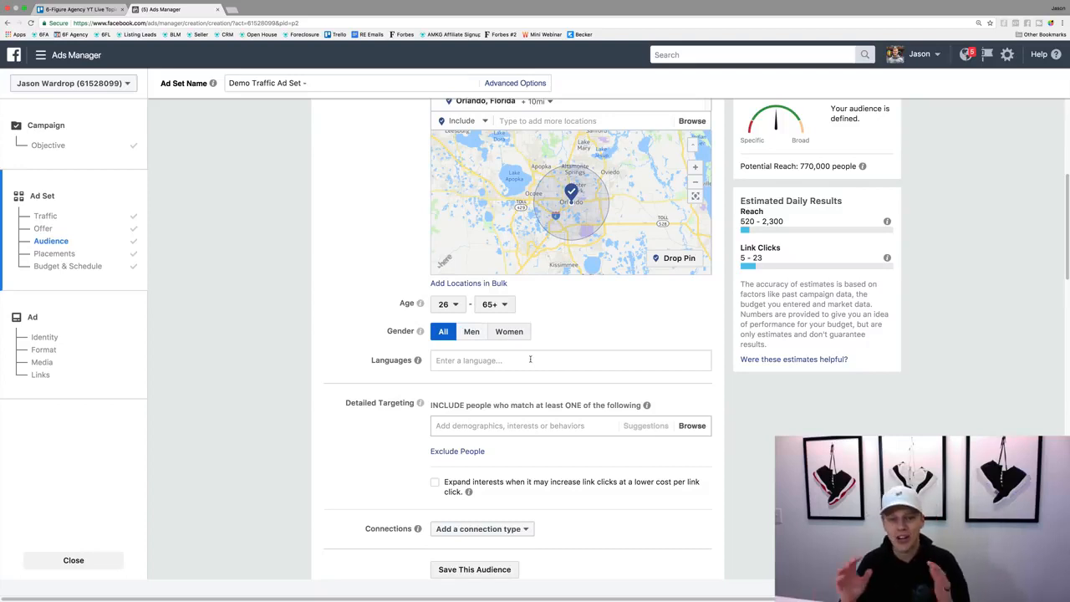
# Set the audience language to English (All).
pyautogui.click(530, 359)
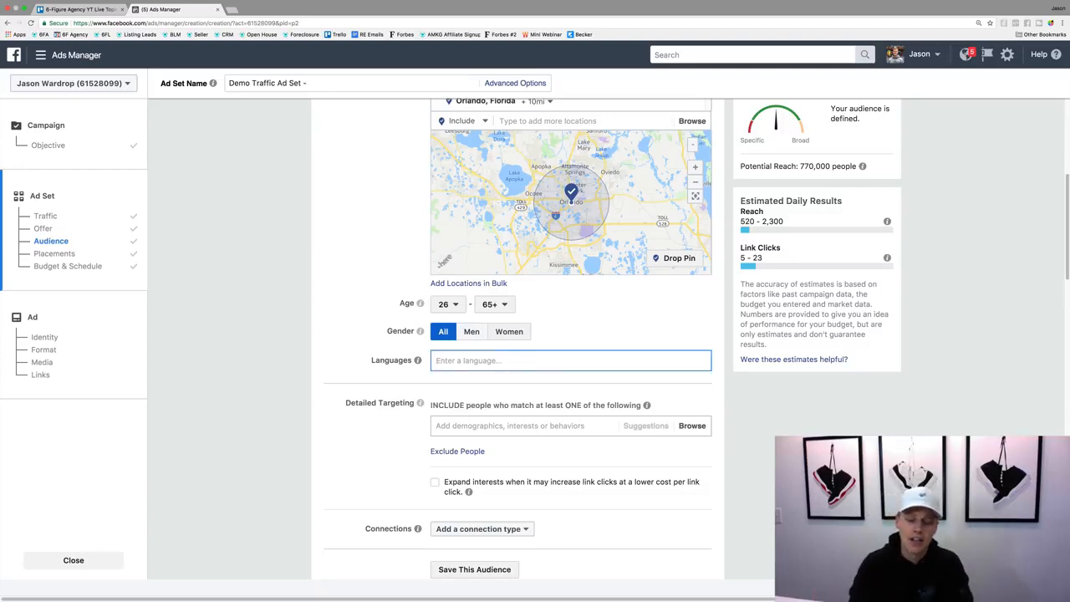
pyautogui.write('en')
pyautogui.press('Return')
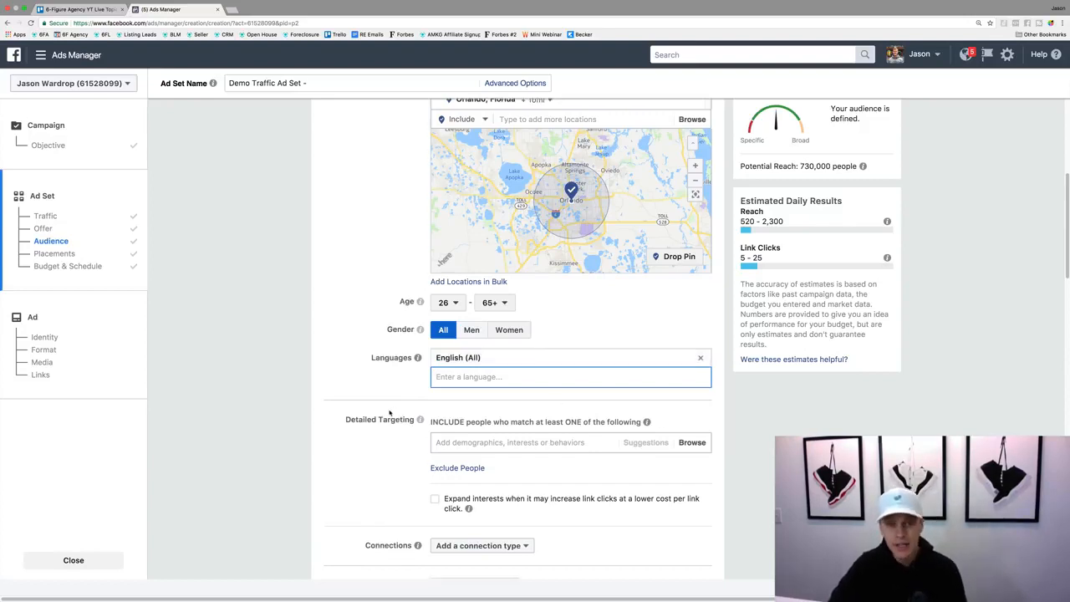
# Browse the detailed targeting demographics and examine the education level options.
pyautogui.scroll(-3, 431, 410)
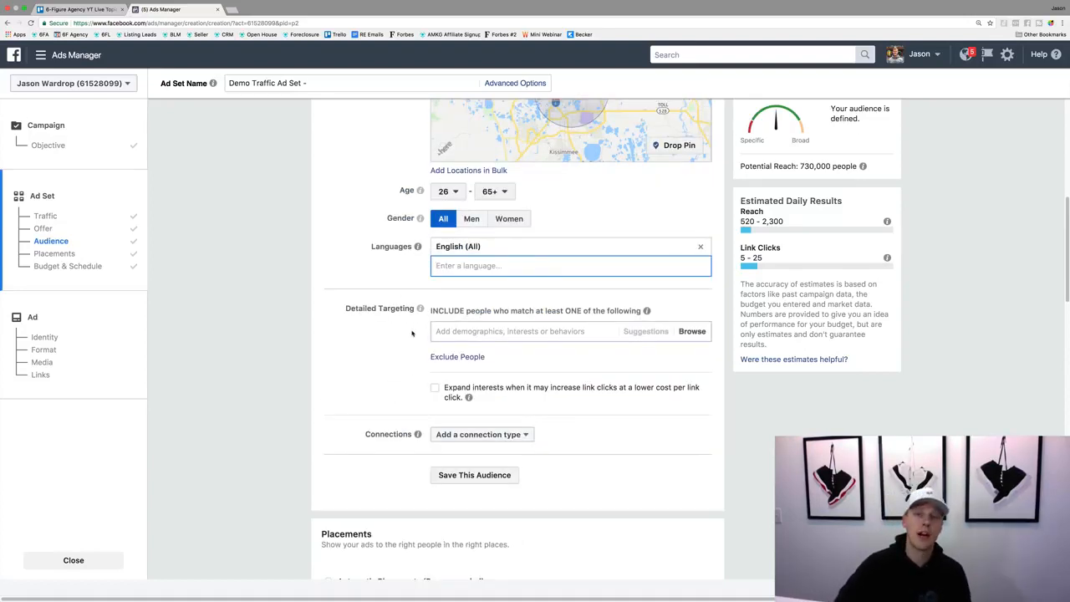
pyautogui.click(482, 332)
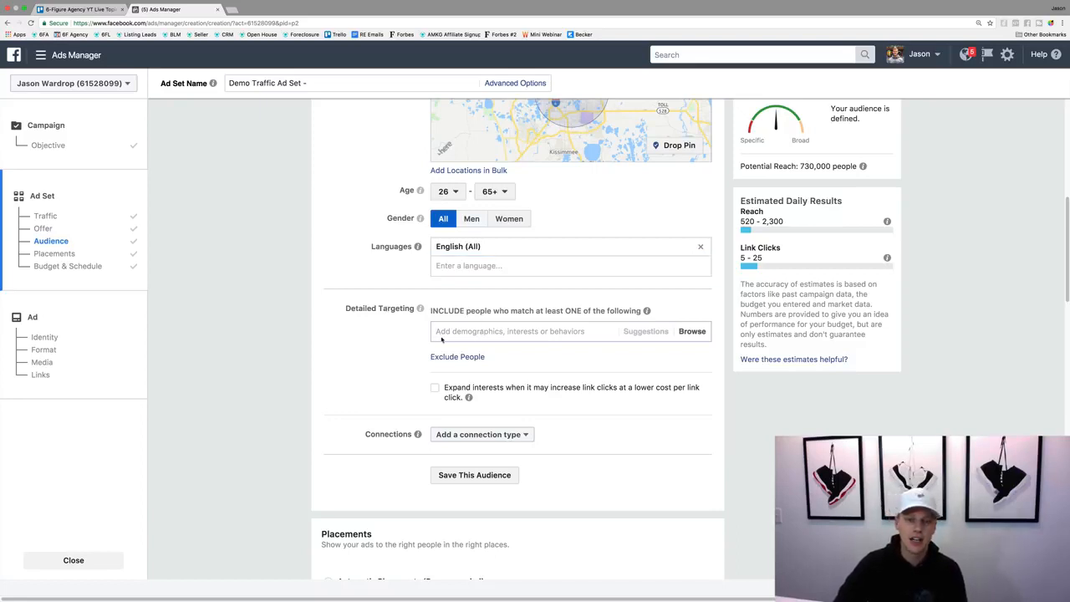
pyautogui.click(467, 331)
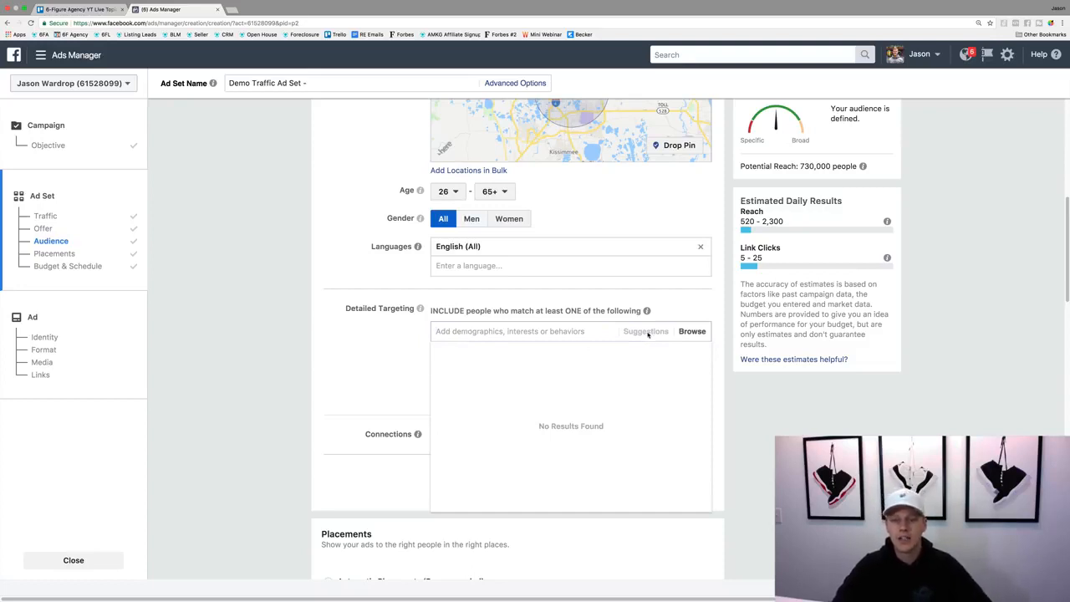
pyautogui.click(692, 331)
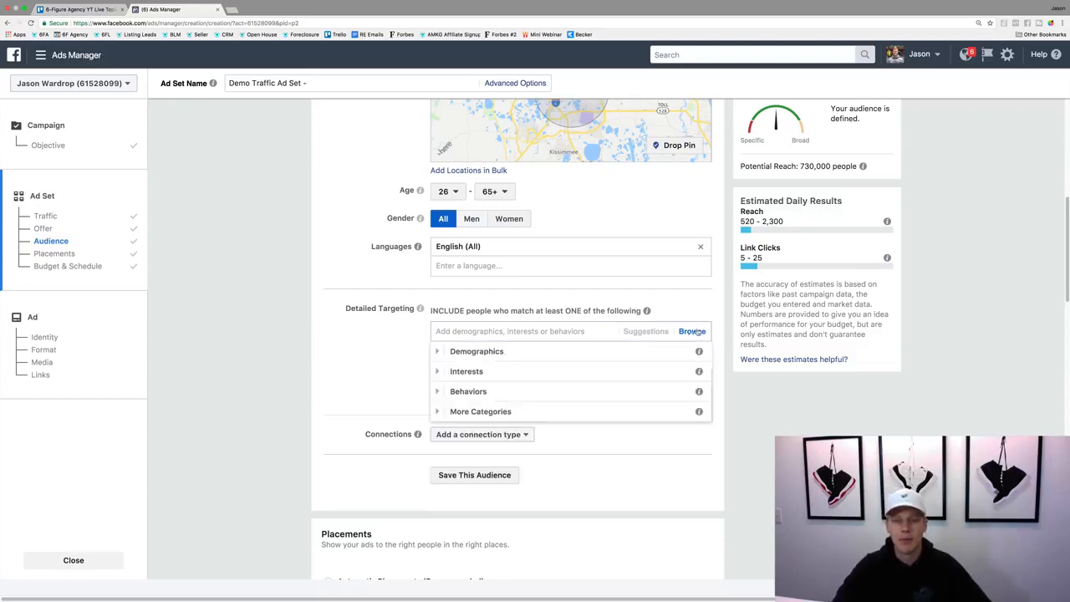
pyautogui.click(437, 352)
pyautogui.click(447, 372)
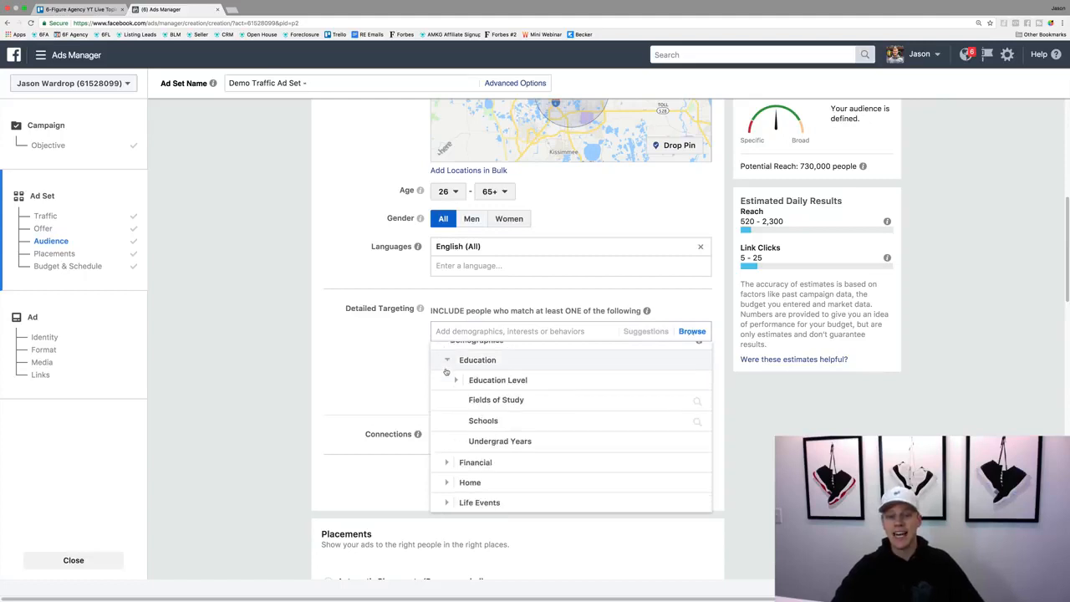
pyautogui.click(458, 370)
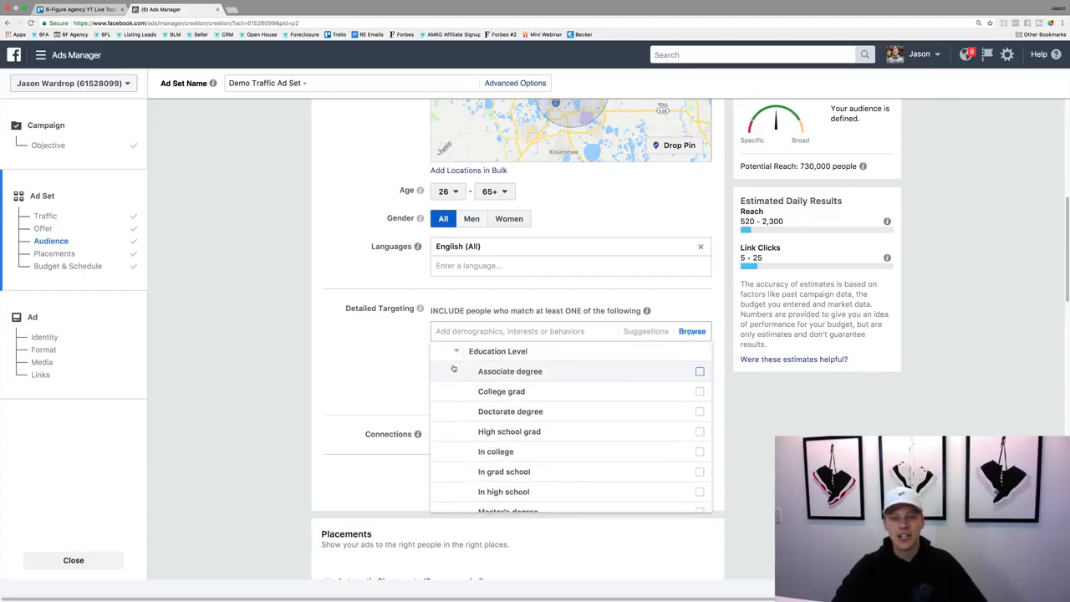
pyautogui.moveTo(514, 391)
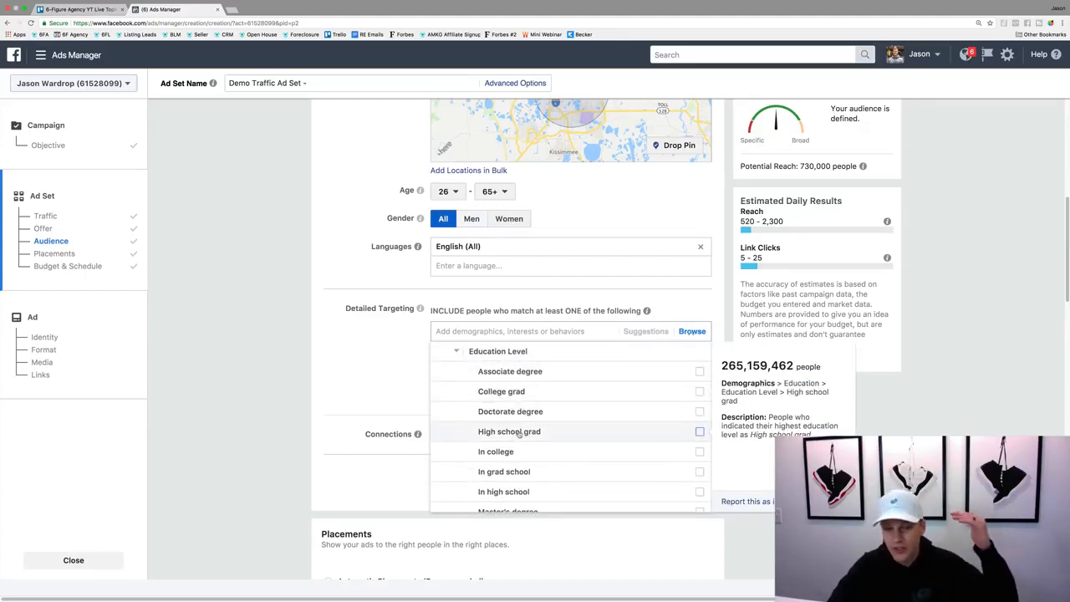
pyautogui.moveTo(523, 451)
pyautogui.scroll(-3, 524, 451)
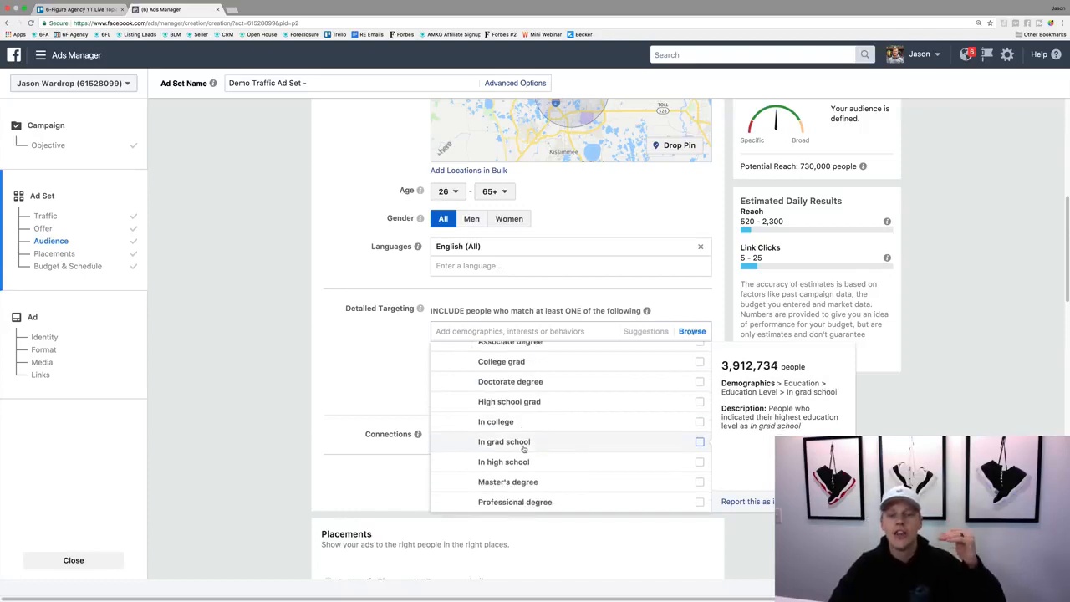
pyautogui.scroll(-5, 523, 450)
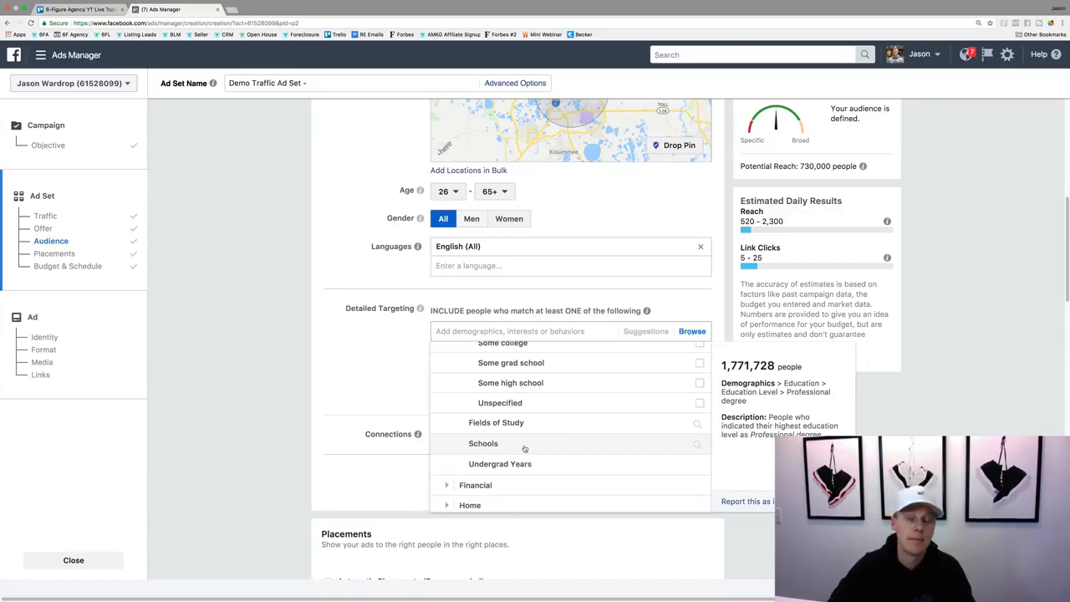
pyautogui.scroll(-2, 502, 444)
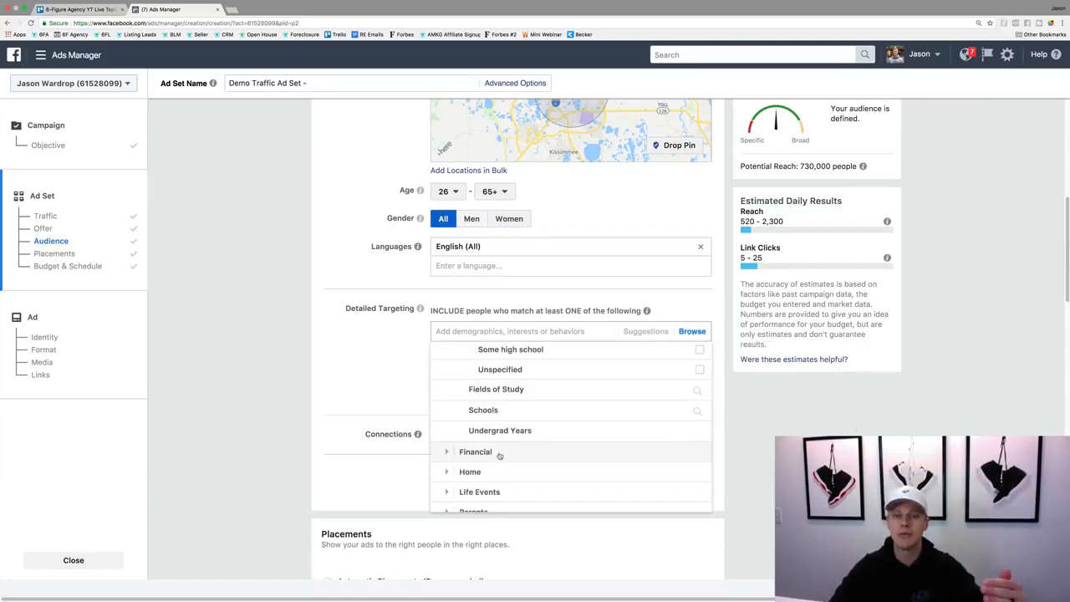
# Examine the income and net worth brackets among the financial demographics.
pyautogui.click(444, 453)
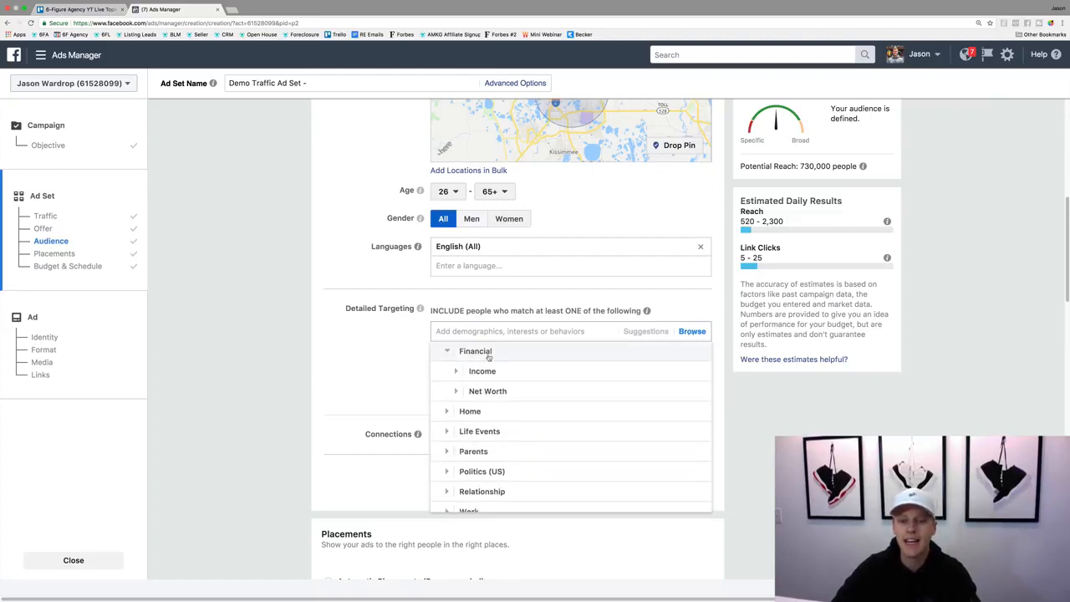
pyautogui.click(456, 373)
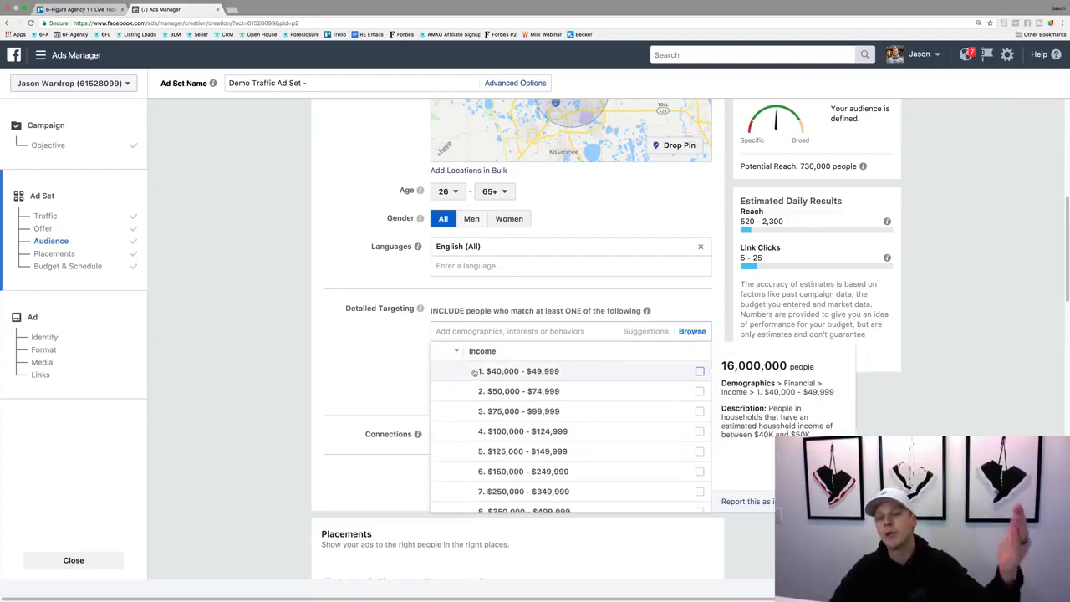
pyautogui.scroll(-3, 494, 400)
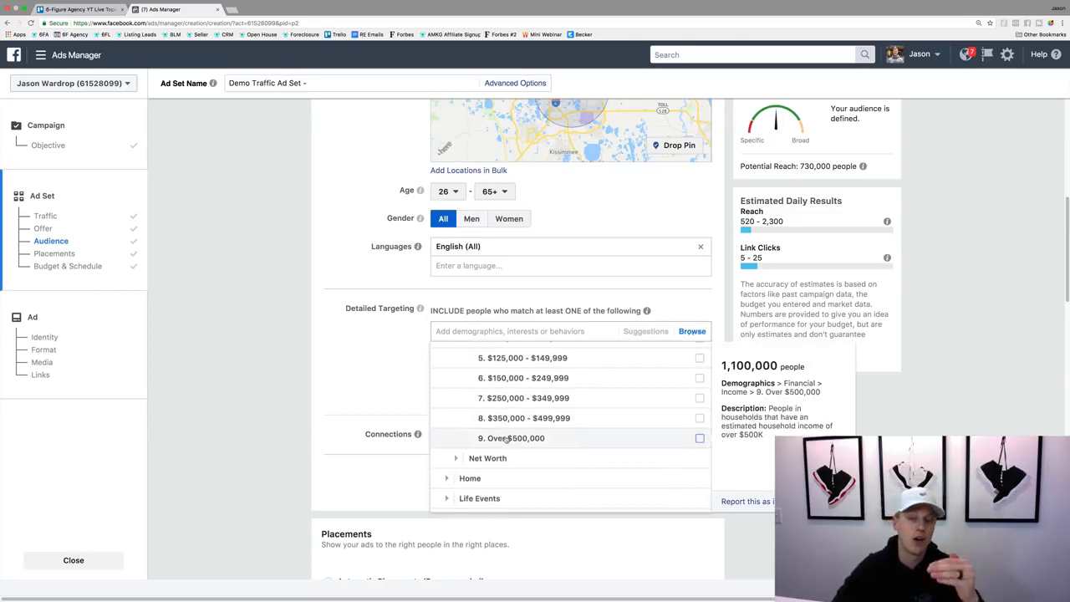
pyautogui.scroll(1, 527, 439)
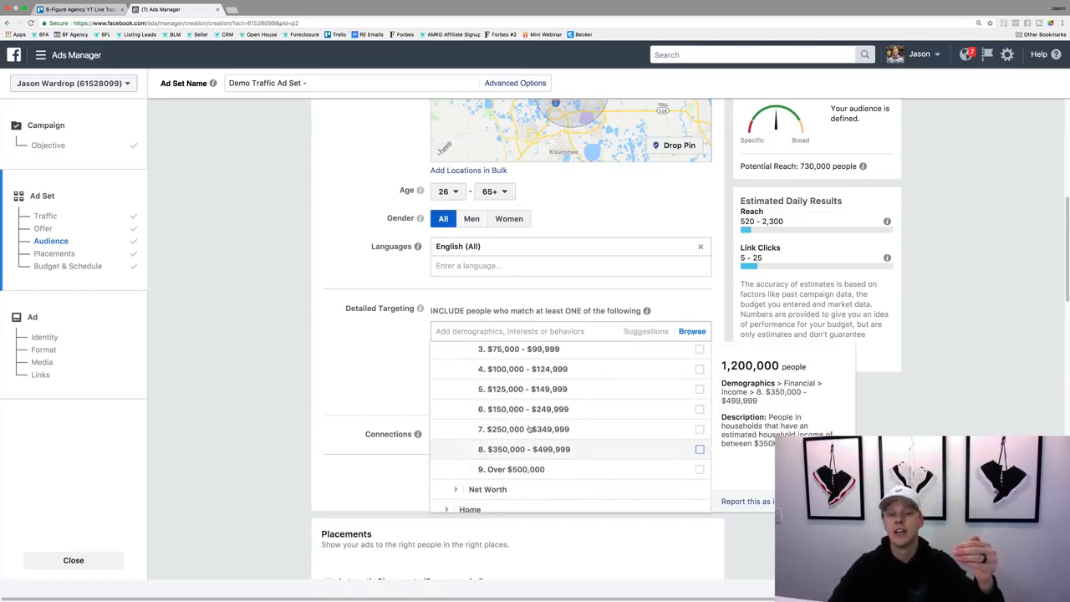
pyautogui.scroll(3, 528, 428)
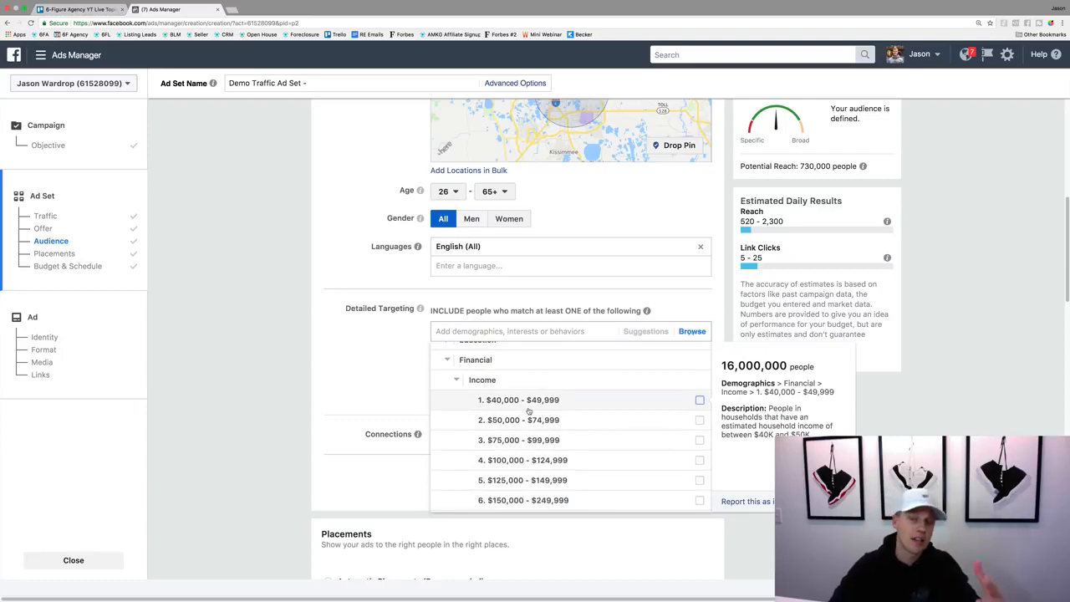
pyautogui.scroll(-4, 527, 418)
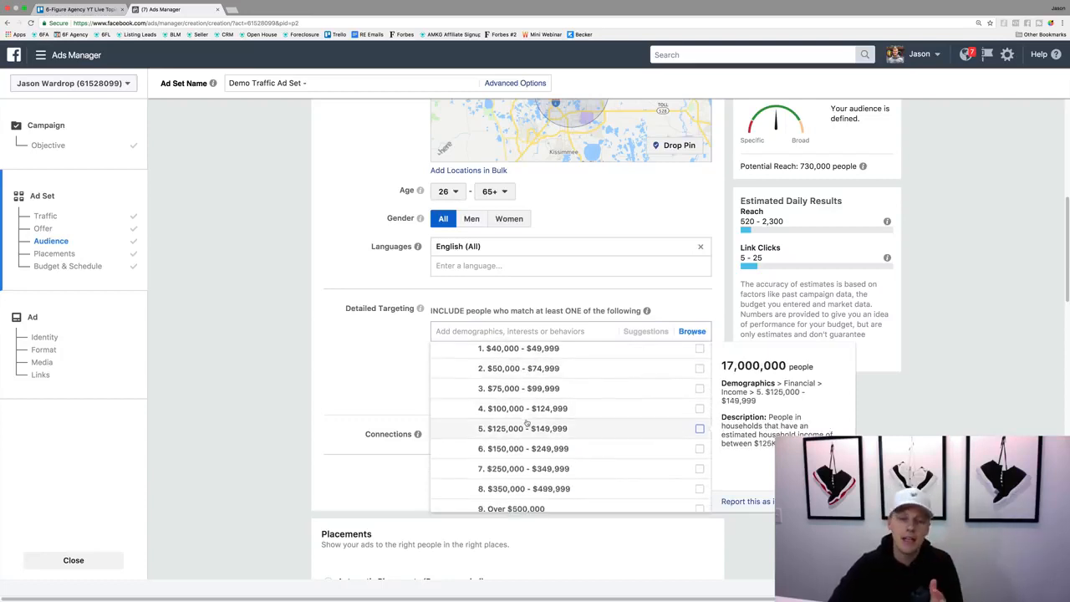
pyautogui.click(473, 473)
pyautogui.scroll(-3, 481, 439)
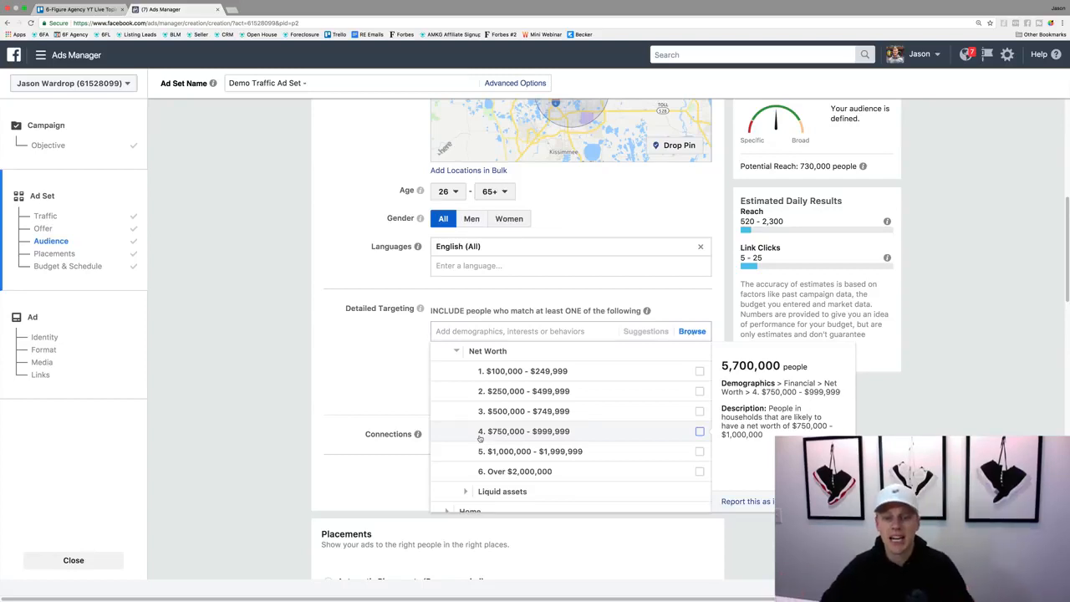
# Examine the home ownership options among the home demographics.
pyautogui.scroll(-2, 479, 442)
pyautogui.click(452, 421)
pyautogui.scroll(-1, 448, 426)
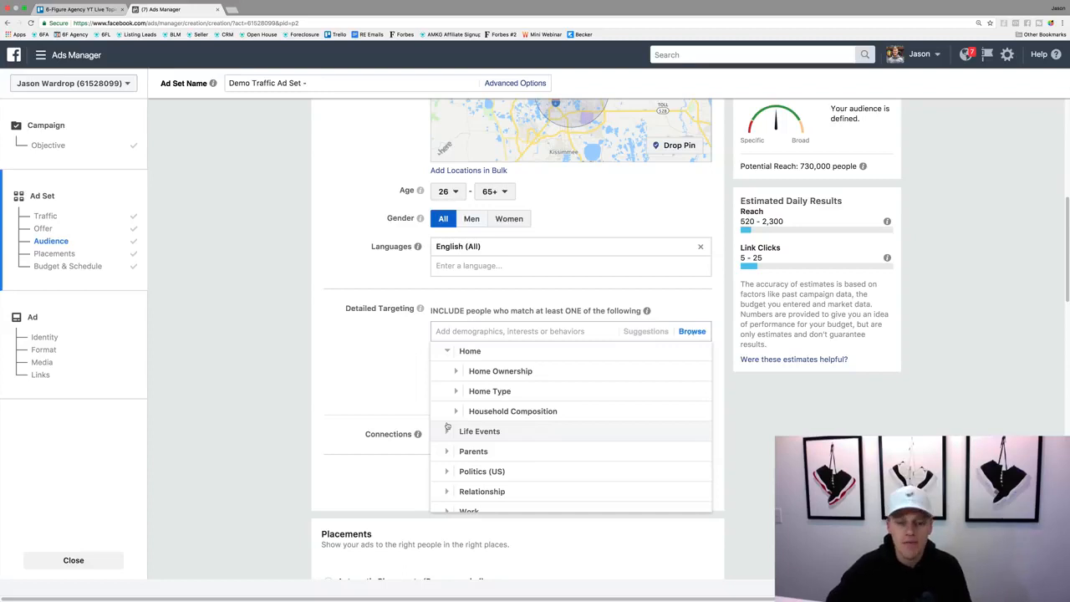
pyautogui.click(457, 372)
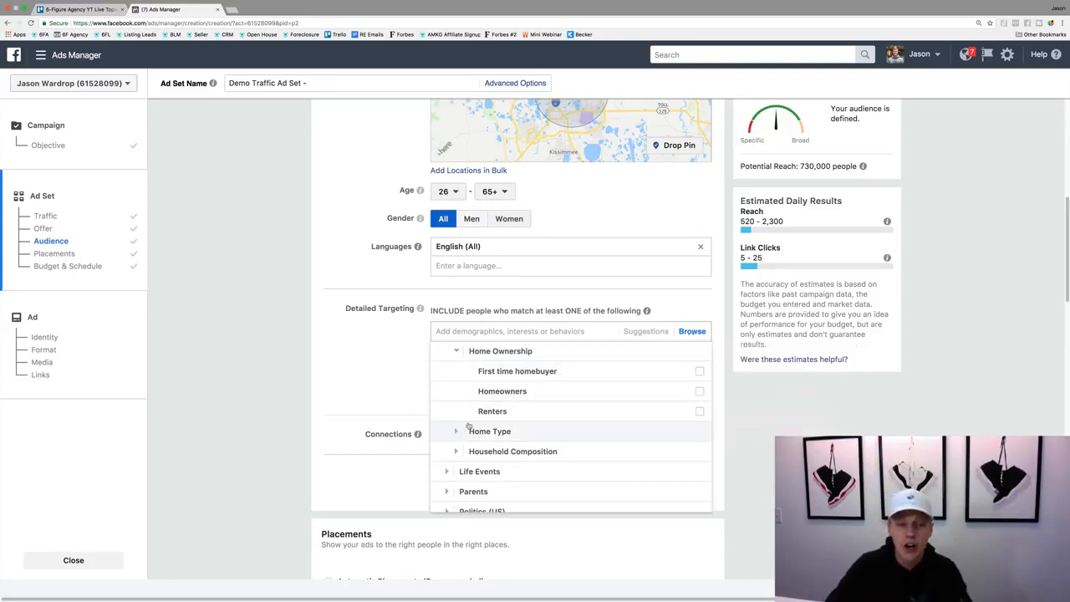
pyautogui.scroll(-2, 452, 435)
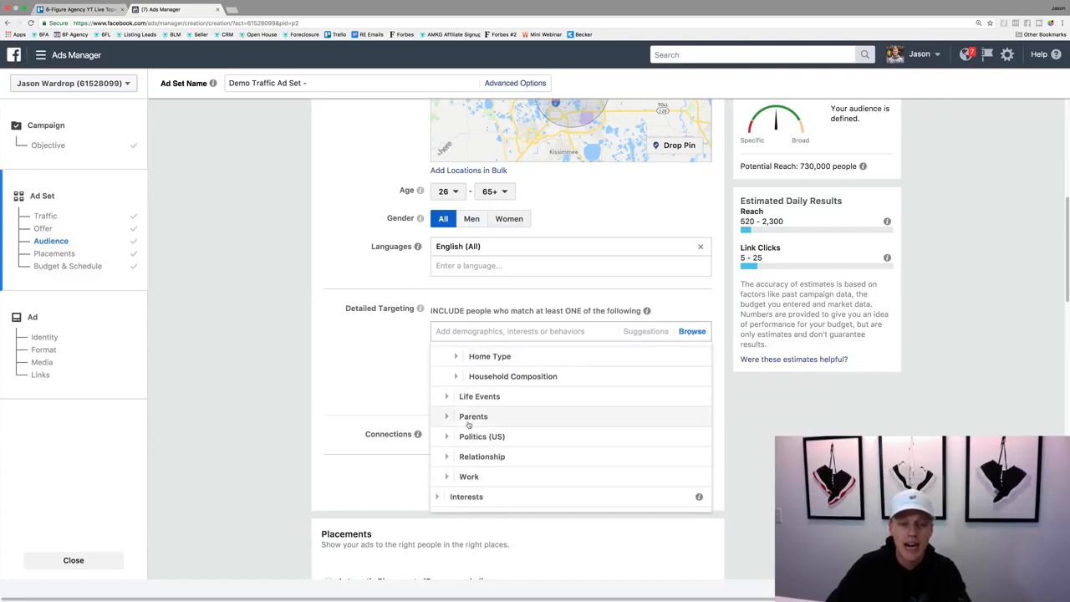
# Browse the interest categories and examine the subcategories of shopping and fashion.
pyautogui.click(444, 497)
pyautogui.scroll(-3, 506, 418)
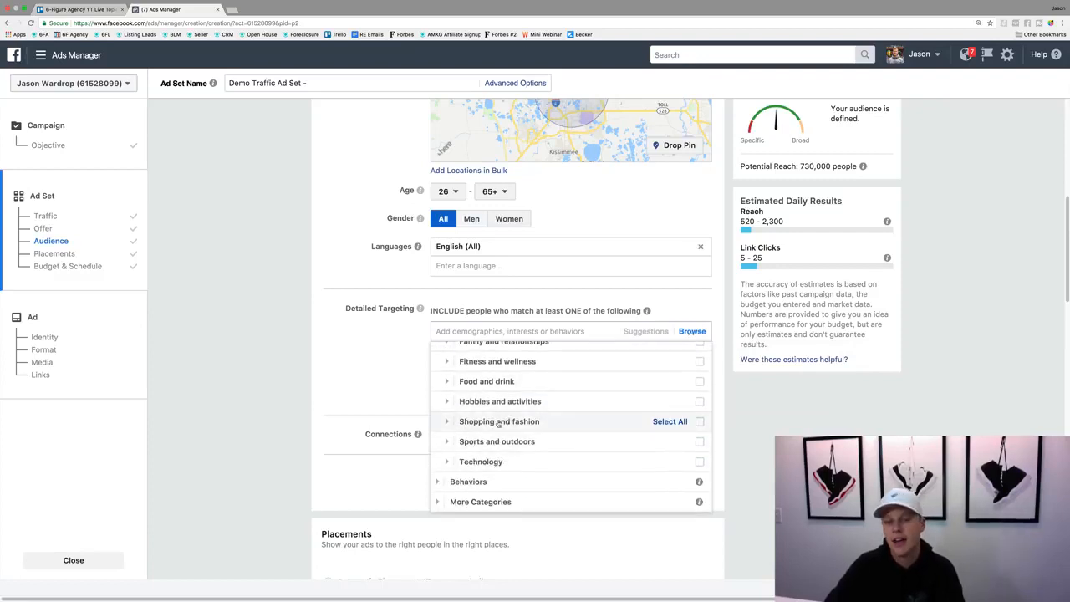
pyautogui.click(447, 423)
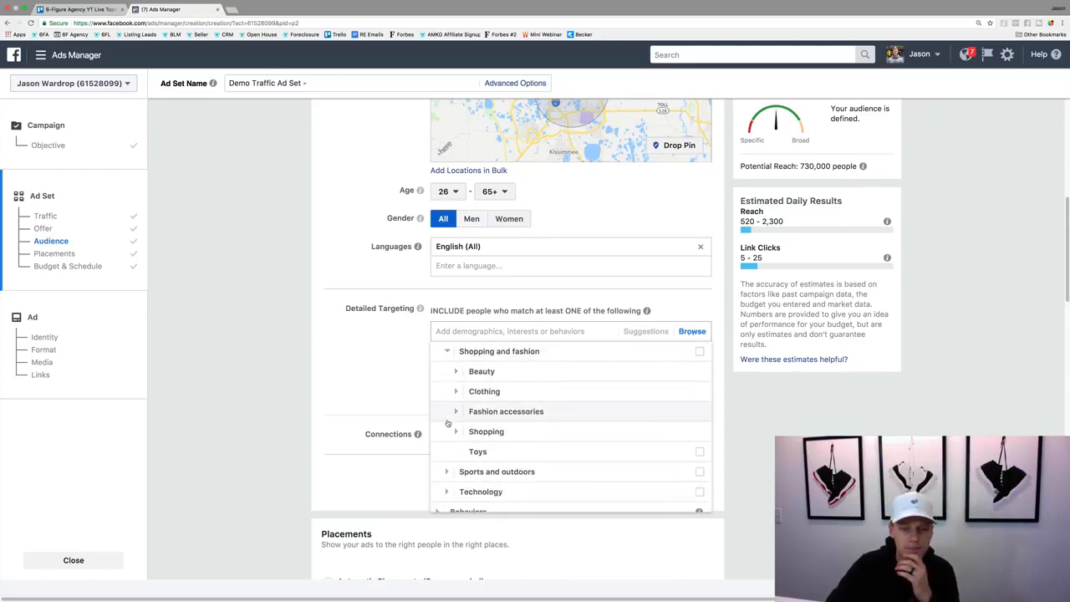
pyautogui.scroll(-3, 447, 424)
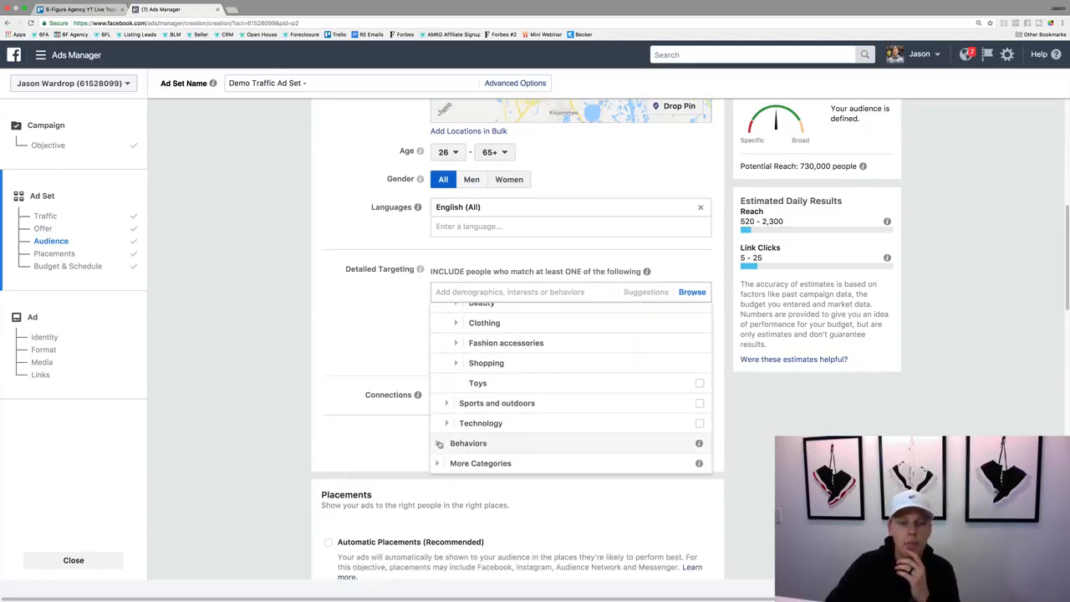
# Browse the behavior categories and examine the buyer profiles under purchase behavior.
pyautogui.click(439, 444)
pyautogui.scroll(-1, 469, 355)
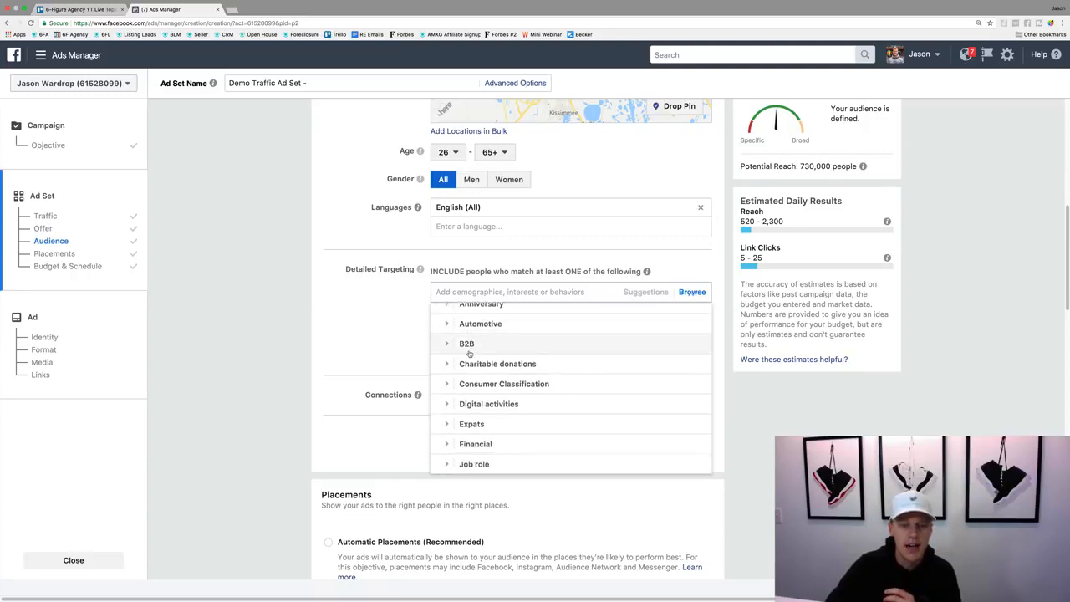
pyautogui.scroll(-5, 469, 355)
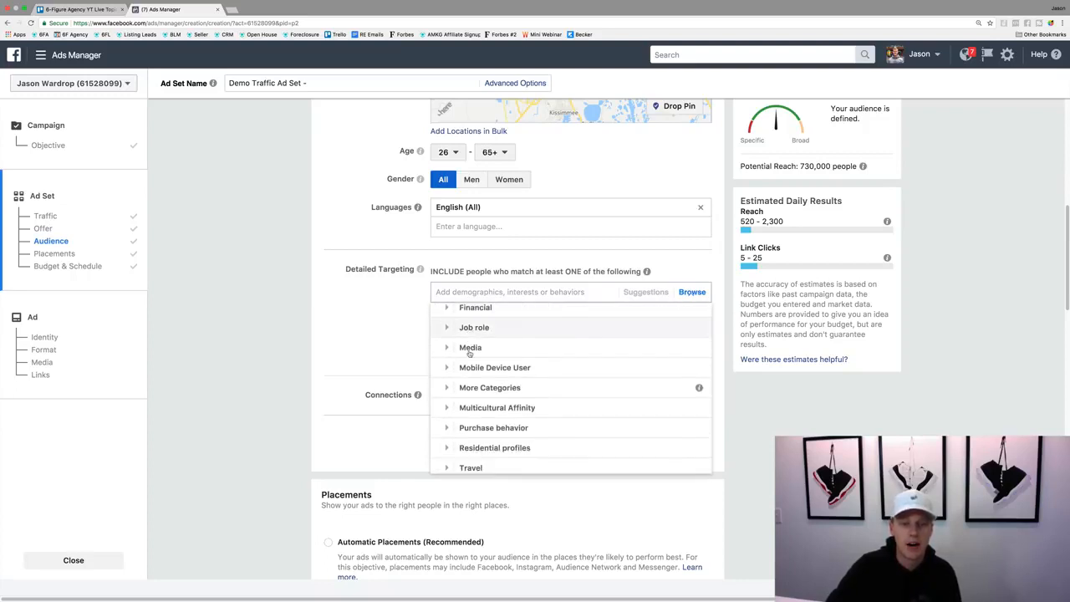
pyautogui.click(447, 427)
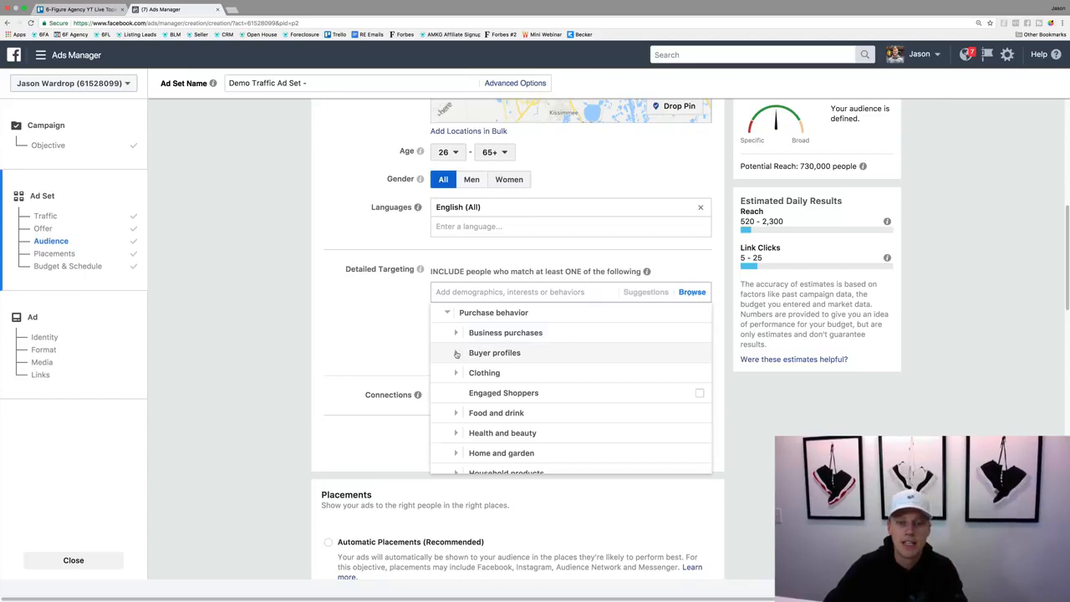
pyautogui.click(457, 355)
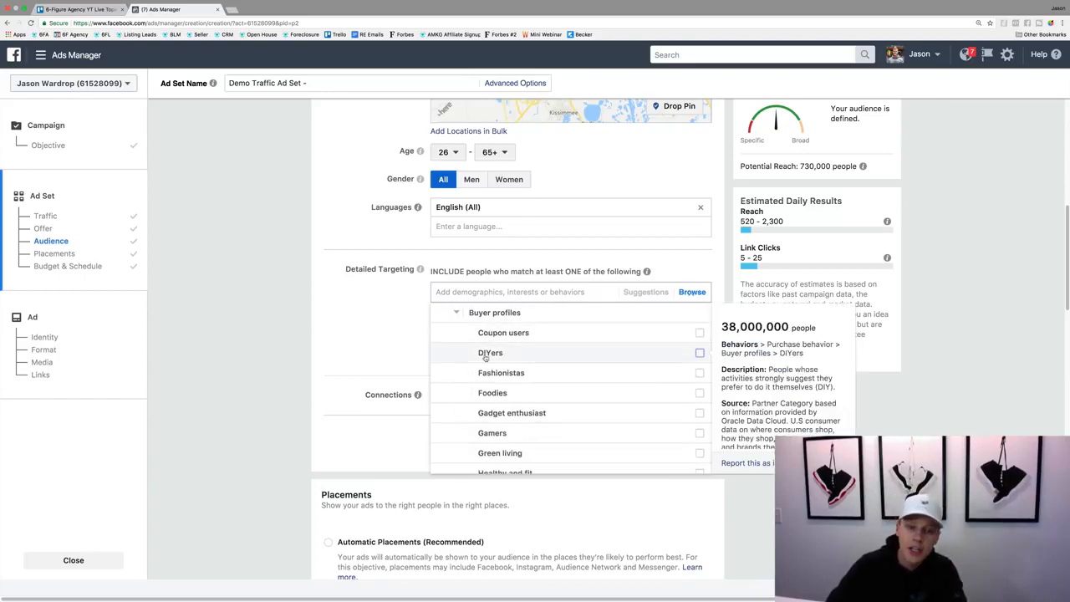
pyautogui.scroll(-3, 493, 351)
pyautogui.scroll(-3, 485, 357)
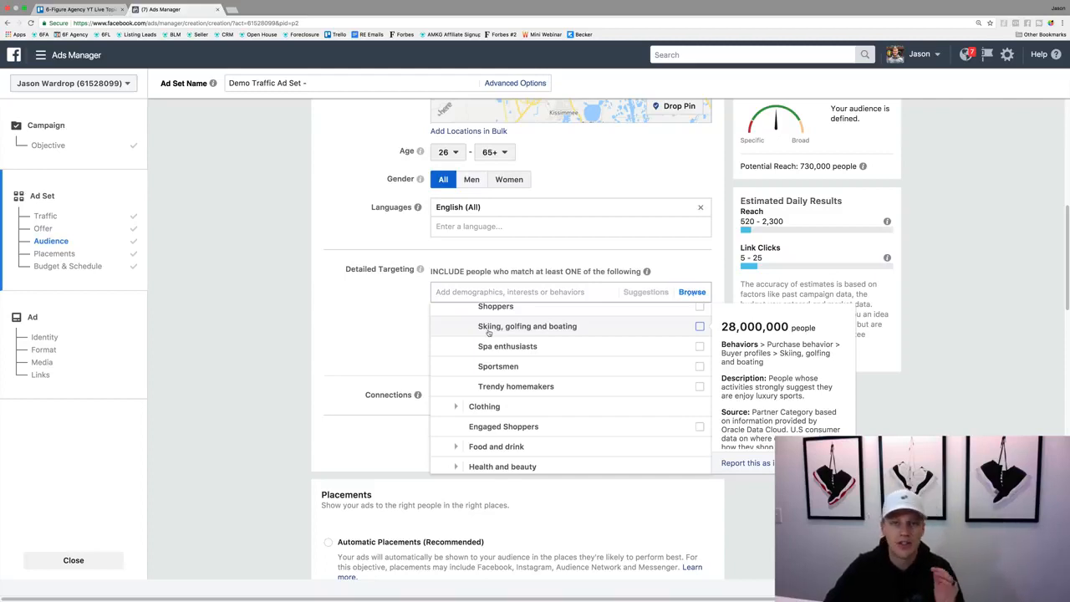
pyautogui.scroll(-5, 488, 332)
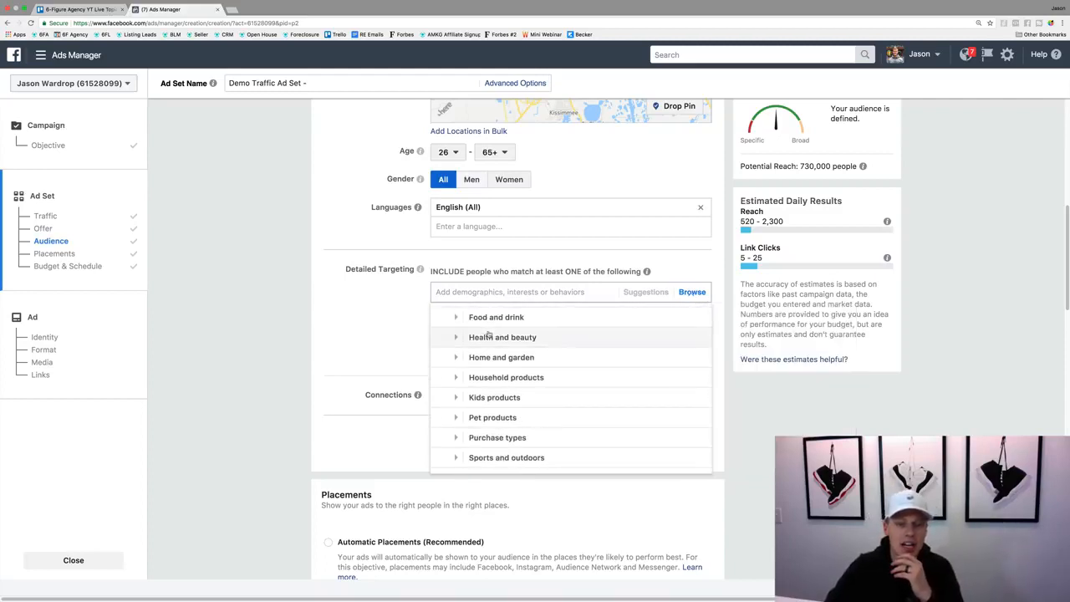
pyautogui.scroll(-2, 488, 333)
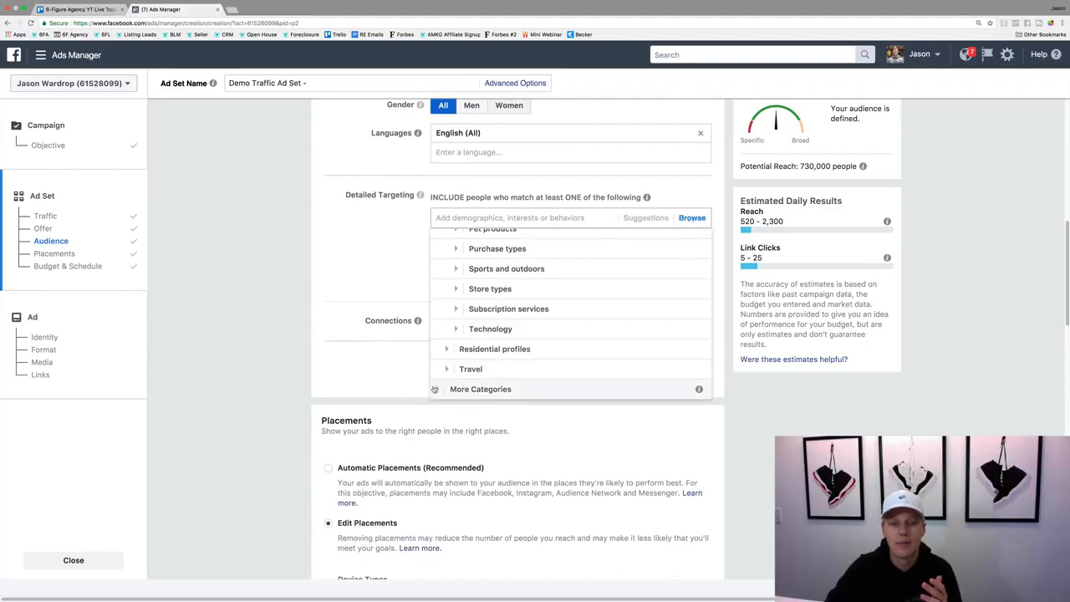
pyautogui.click(437, 387)
pyautogui.click(339, 274)
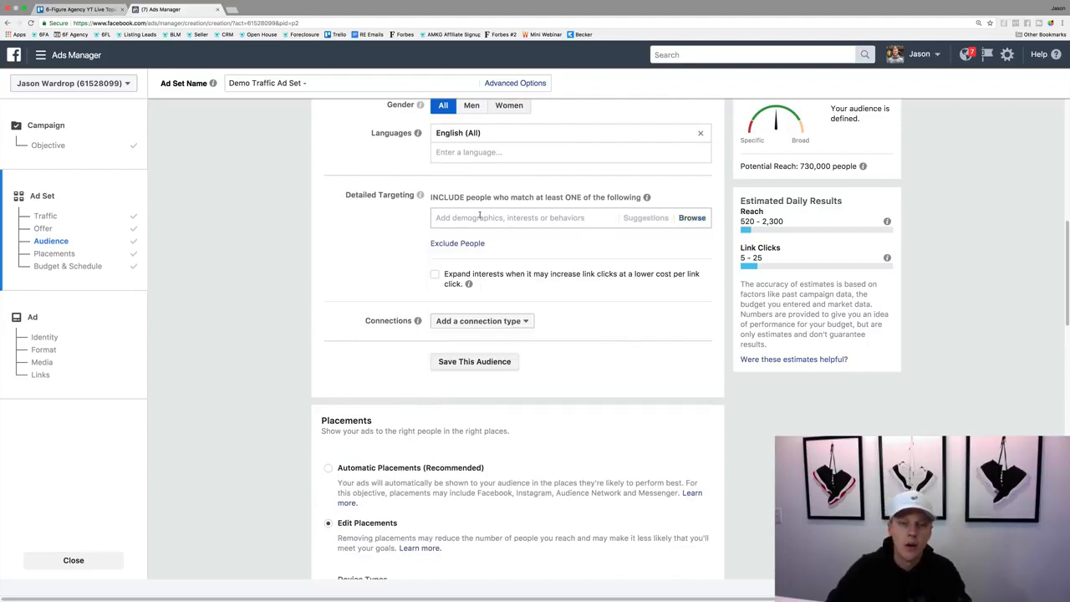
# Search the detailed targeting for "real estate", and examine the Facebook Pages connection options.
pyautogui.write('real estate')
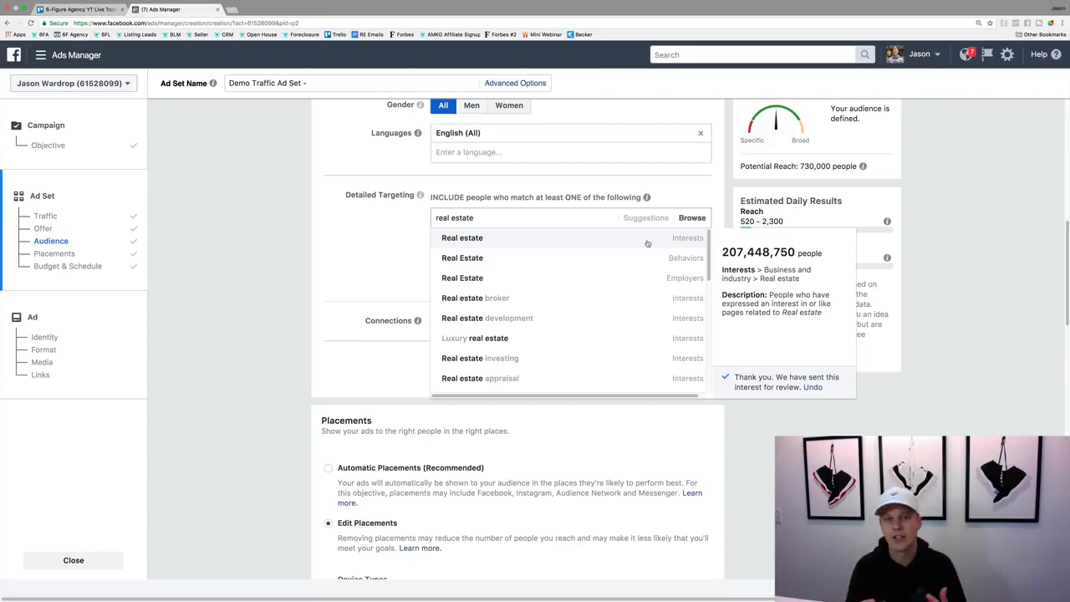
pyautogui.click(346, 276)
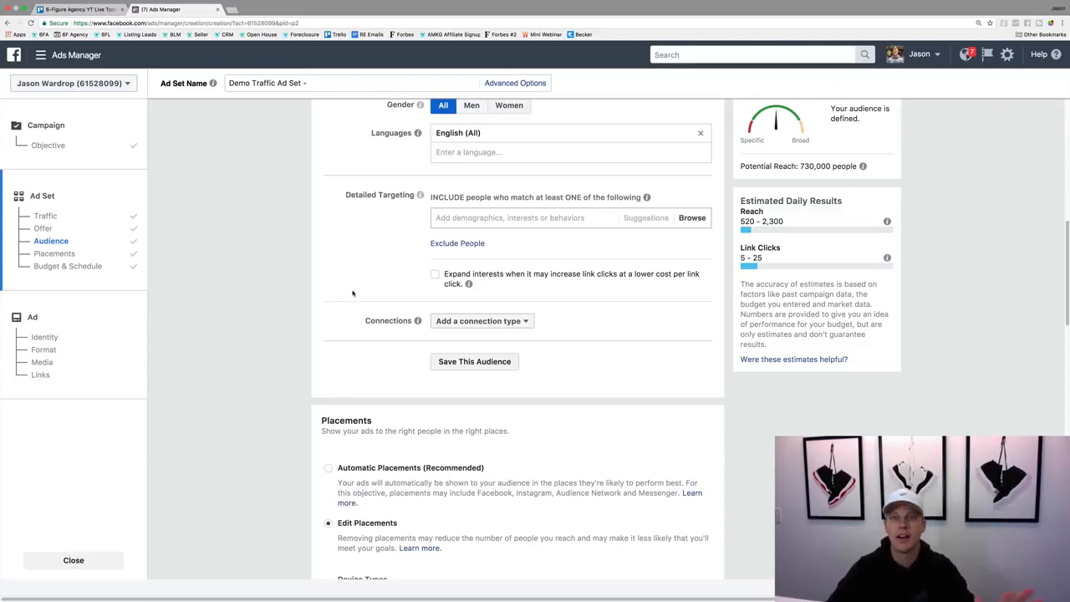
pyautogui.click(467, 323)
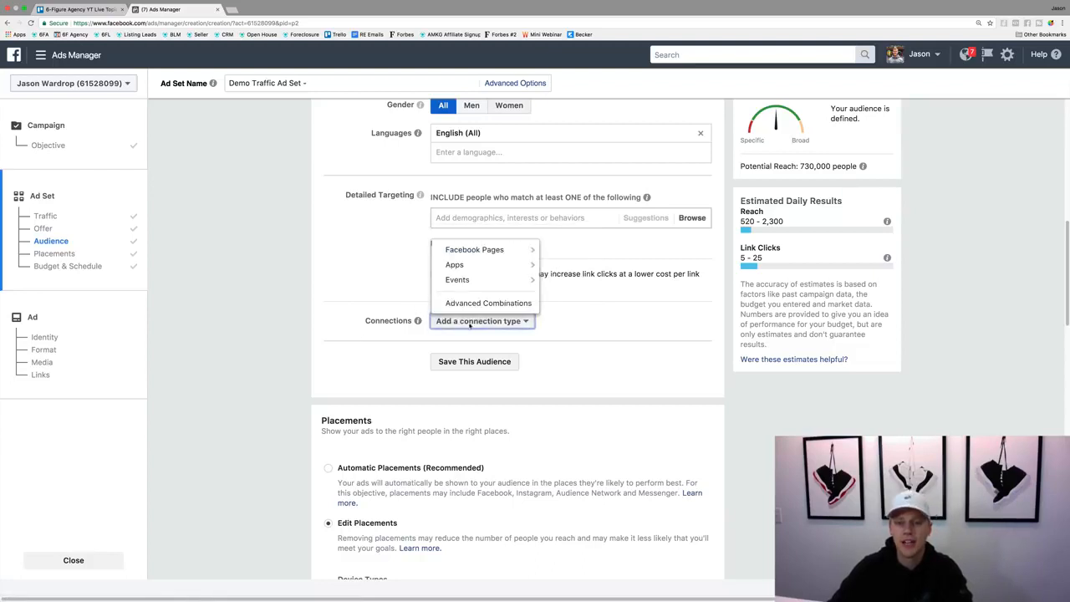
pyautogui.moveTo(522, 268)
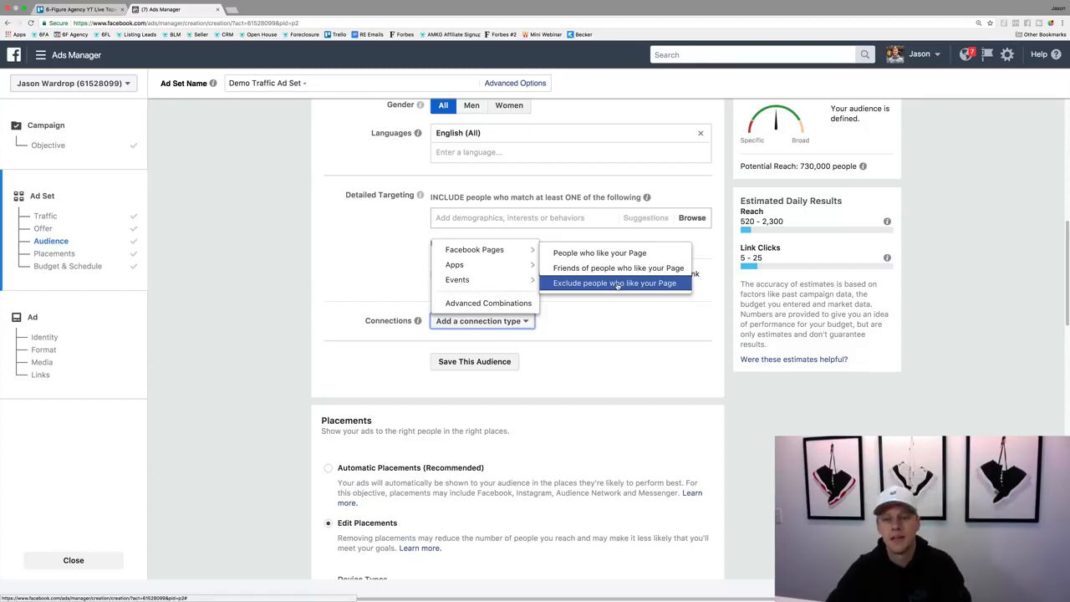
pyautogui.click(321, 360)
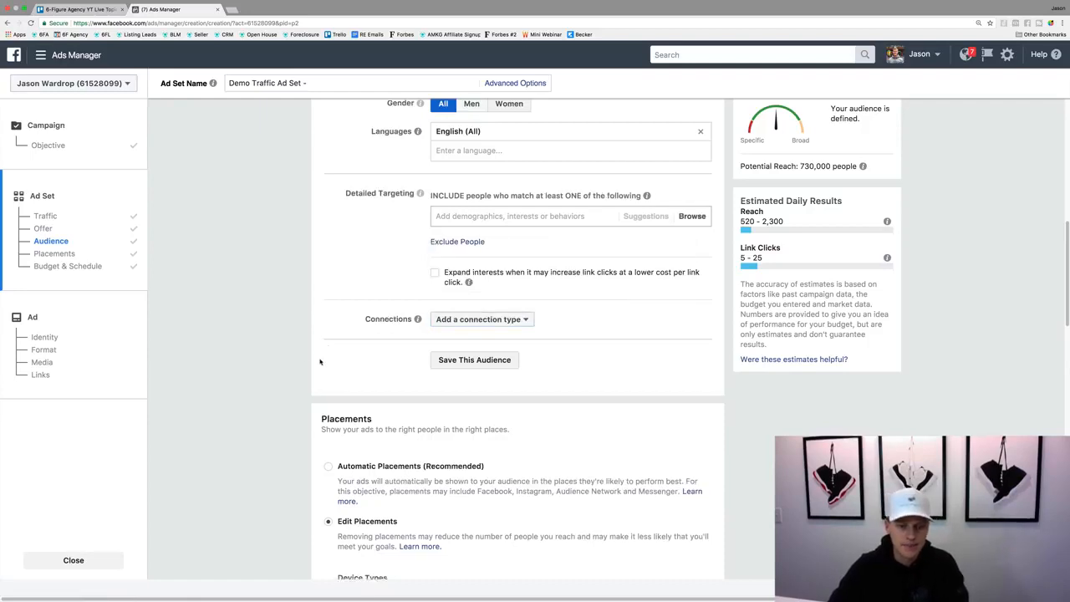
# Switch the placements to automatic and back to manual editing, and examine the device type options.
pyautogui.scroll(-5, 319, 361)
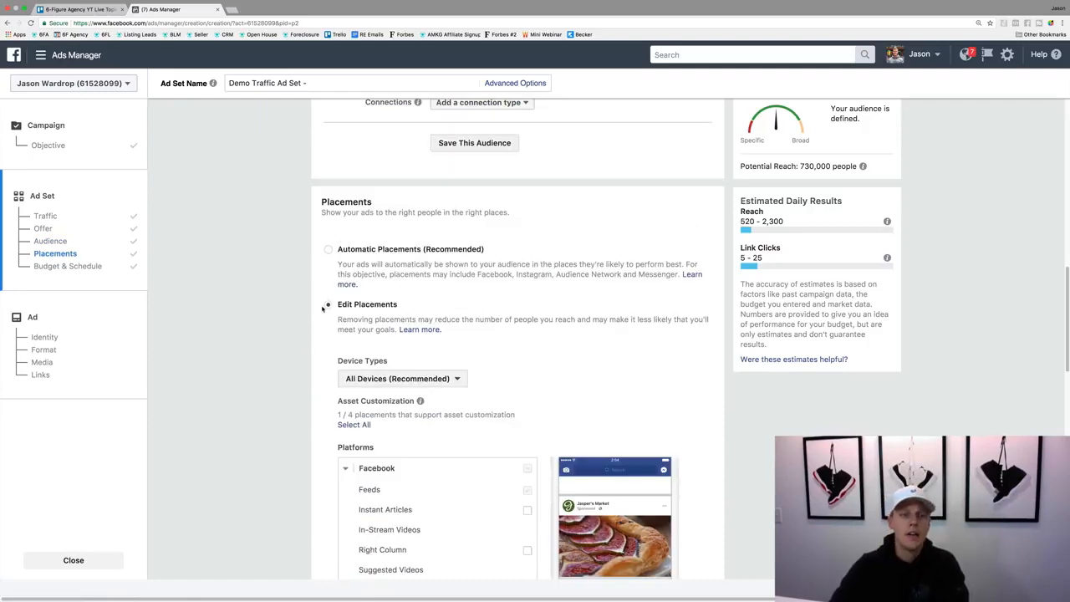
pyautogui.click(328, 249)
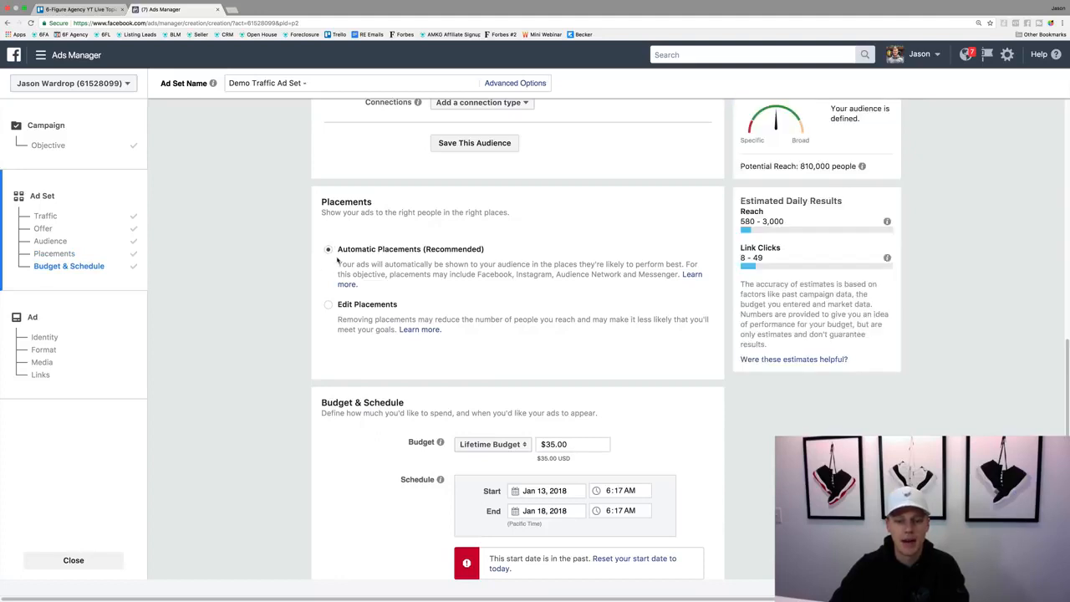
pyautogui.click(330, 306)
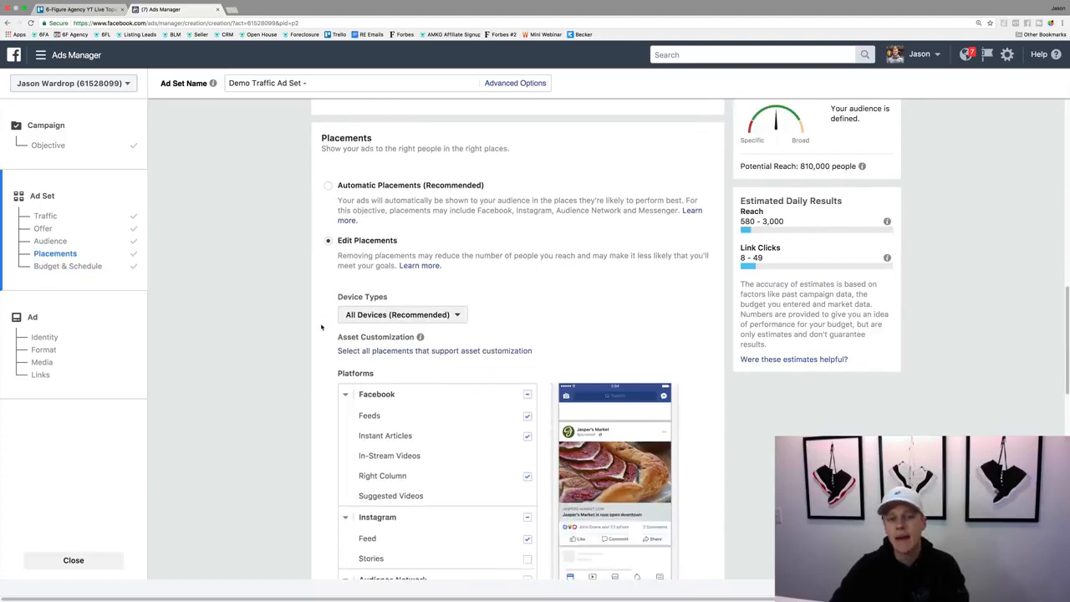
pyautogui.scroll(-3, 324, 318)
pyautogui.scroll(-1, 318, 312)
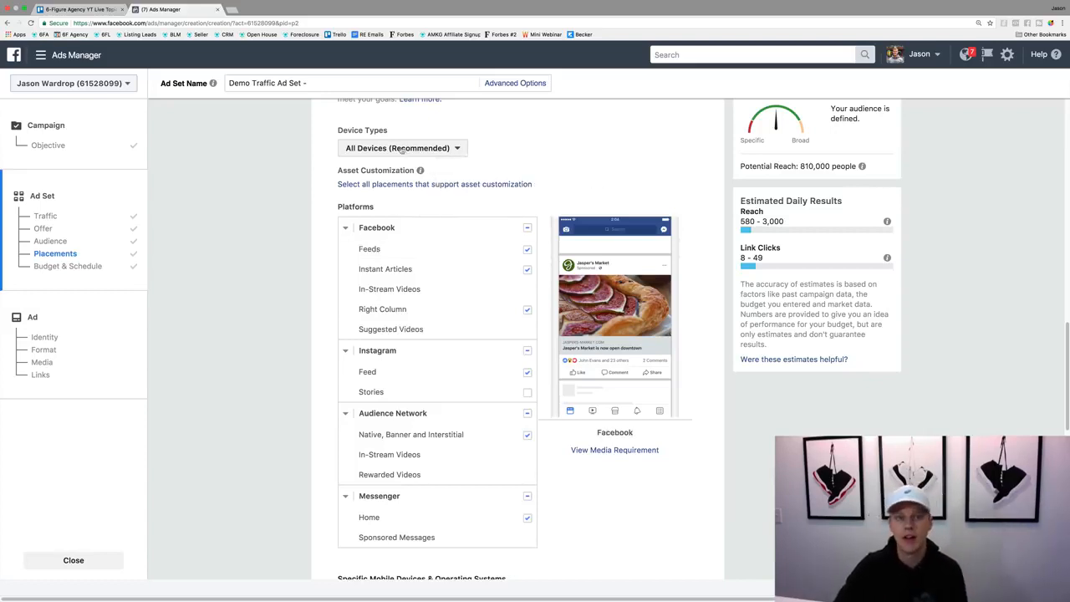
pyautogui.click(363, 149)
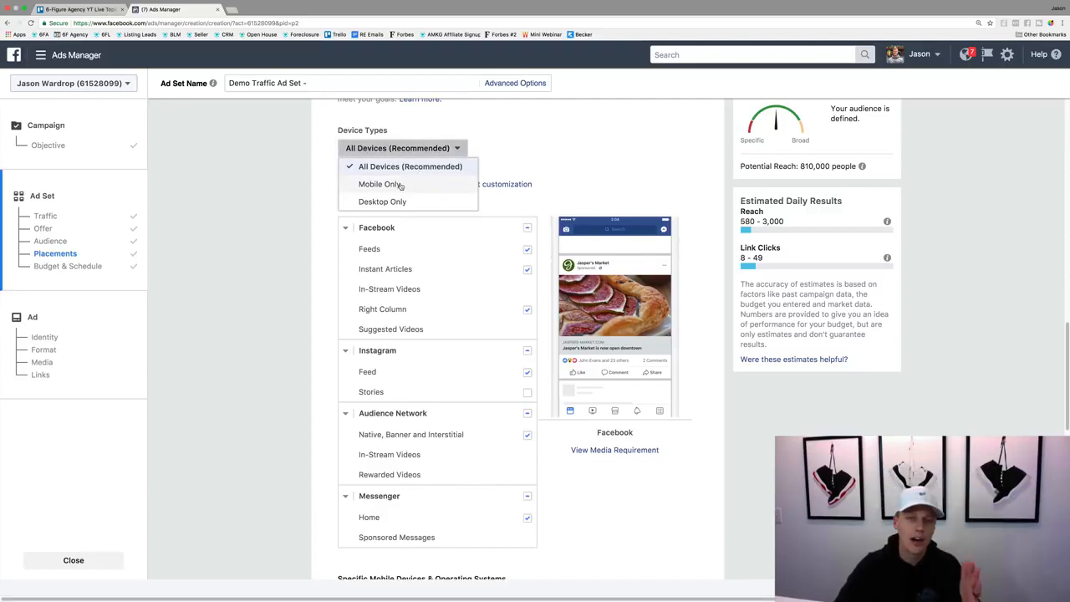
pyautogui.click(533, 151)
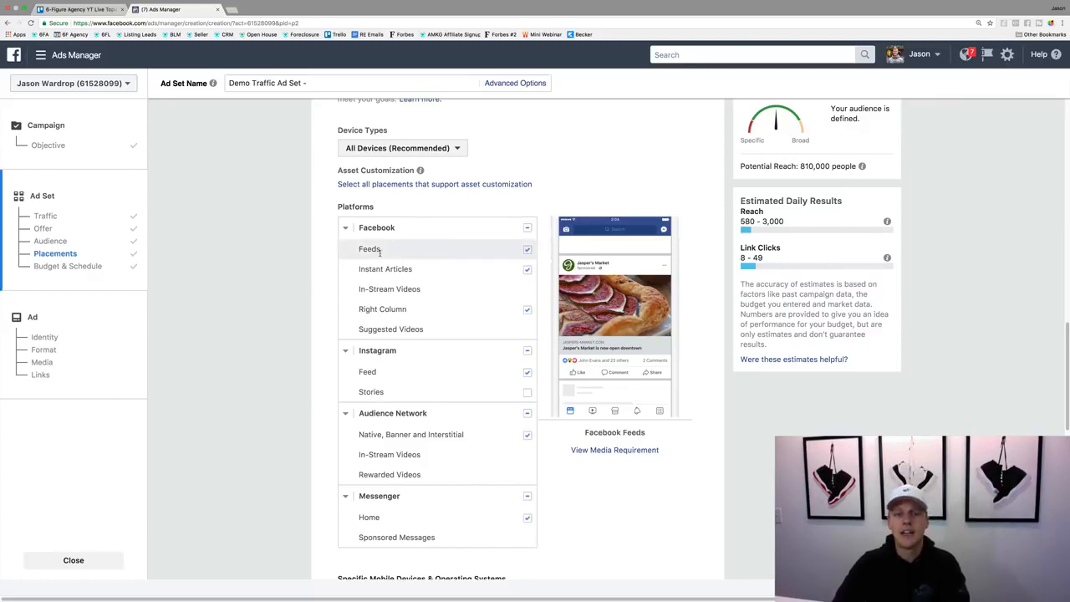
# Restrict the placements to Facebook Feeds by deselecting Instant Articles, Right Column, Instagram, Audience Network and Messenger.
pyautogui.click(528, 269)
pyautogui.click(527, 309)
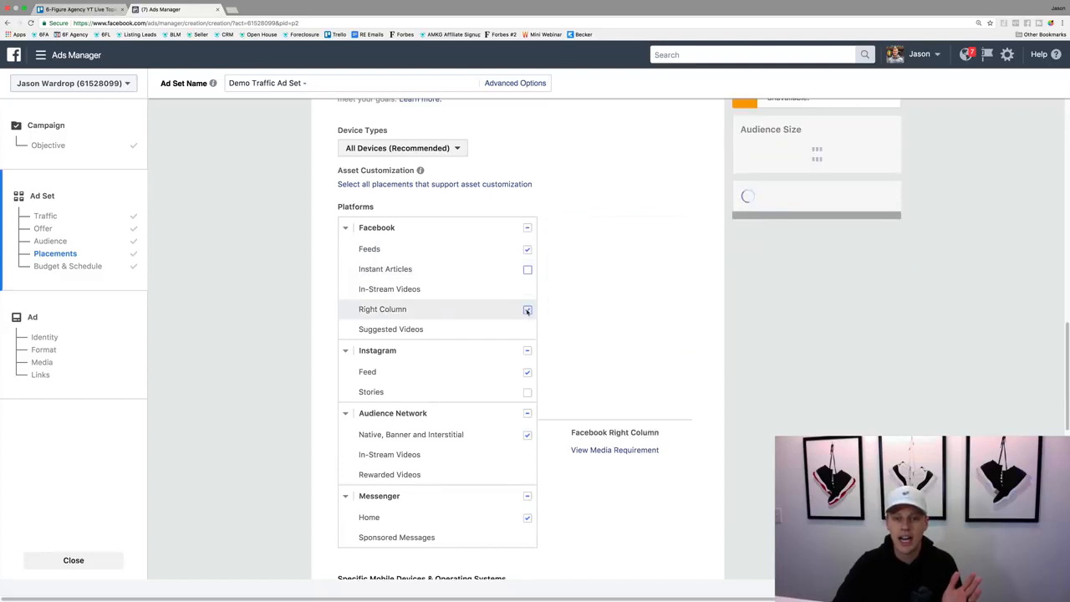
pyautogui.click(527, 351)
pyautogui.click(528, 413)
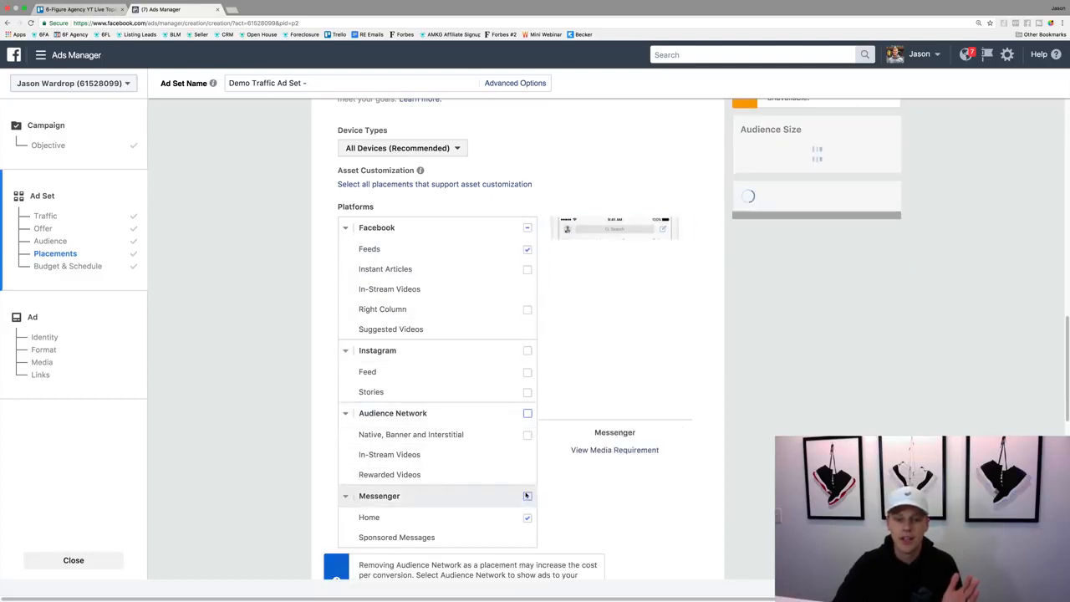
pyautogui.click(528, 496)
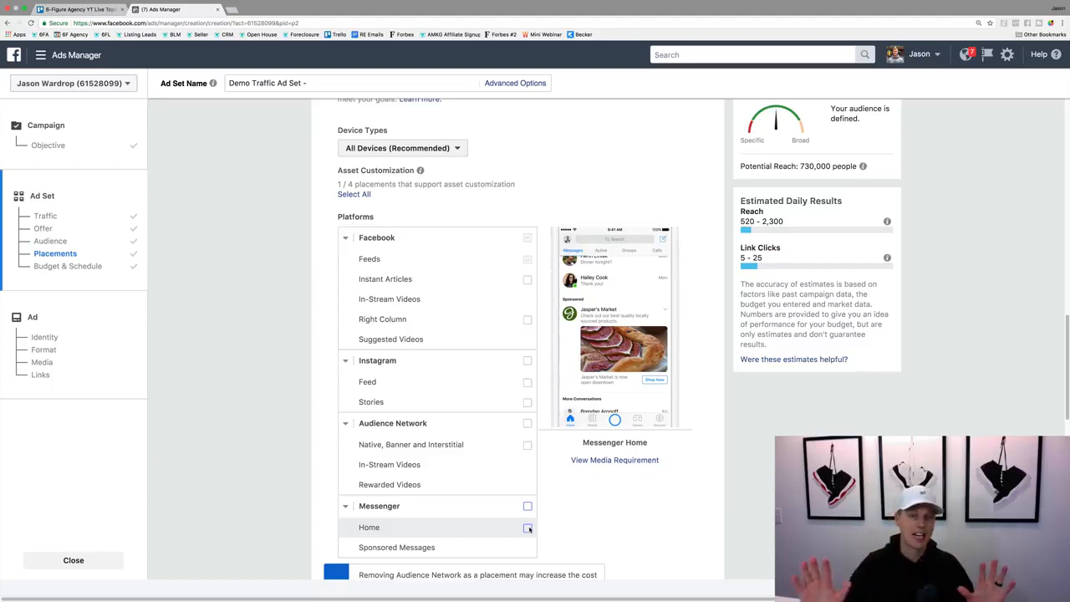
# Change the ad set's budget type from lifetime to Daily Budget.
pyautogui.scroll(-5, 561, 463)
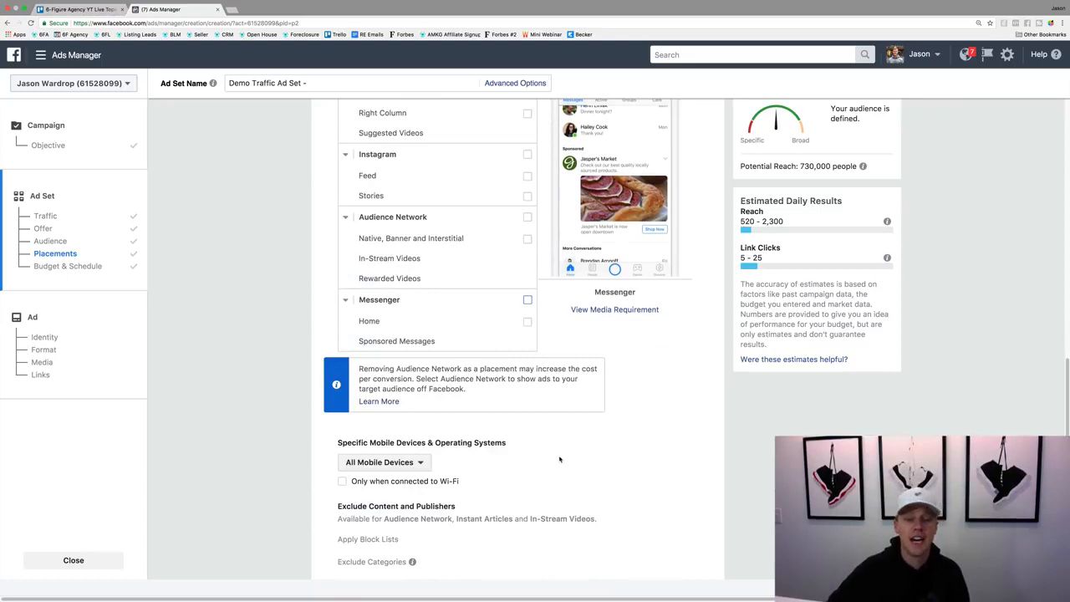
pyautogui.scroll(-3, 560, 460)
pyautogui.scroll(-1, 501, 344)
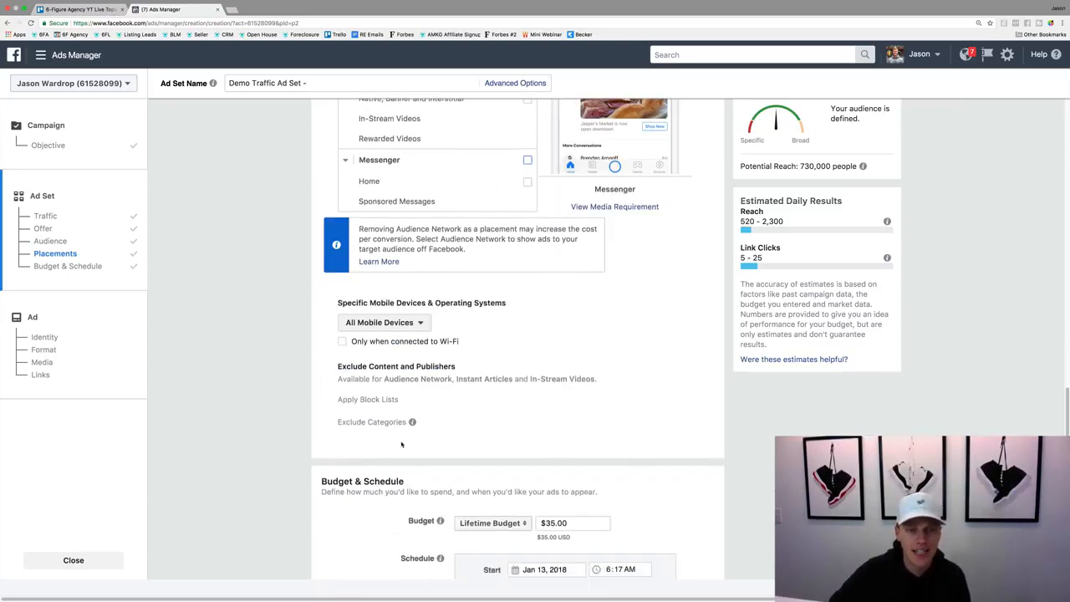
pyautogui.scroll(-4, 351, 436)
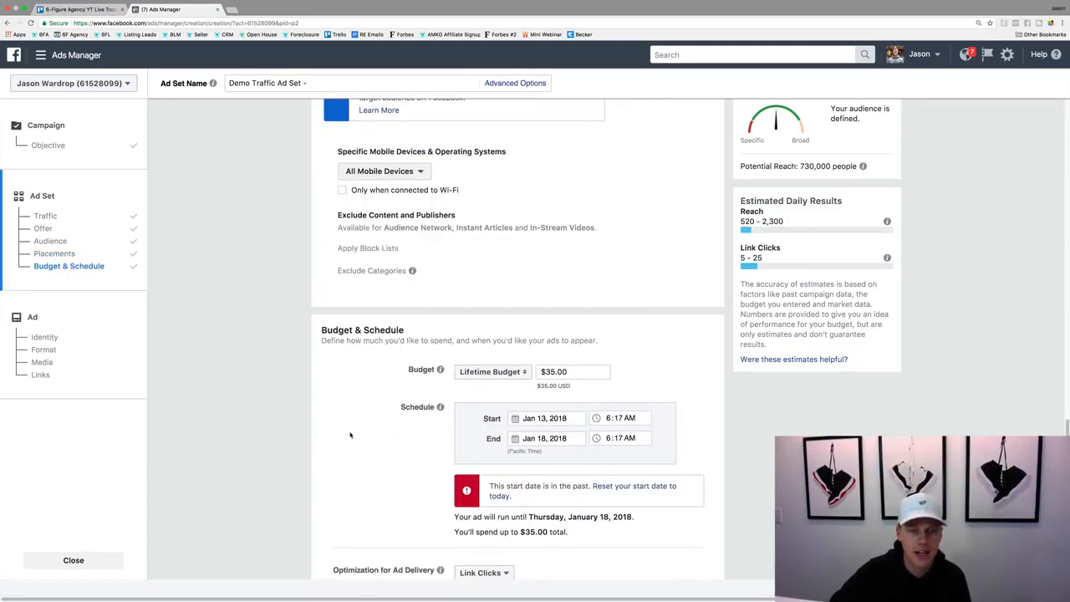
pyautogui.click(484, 373)
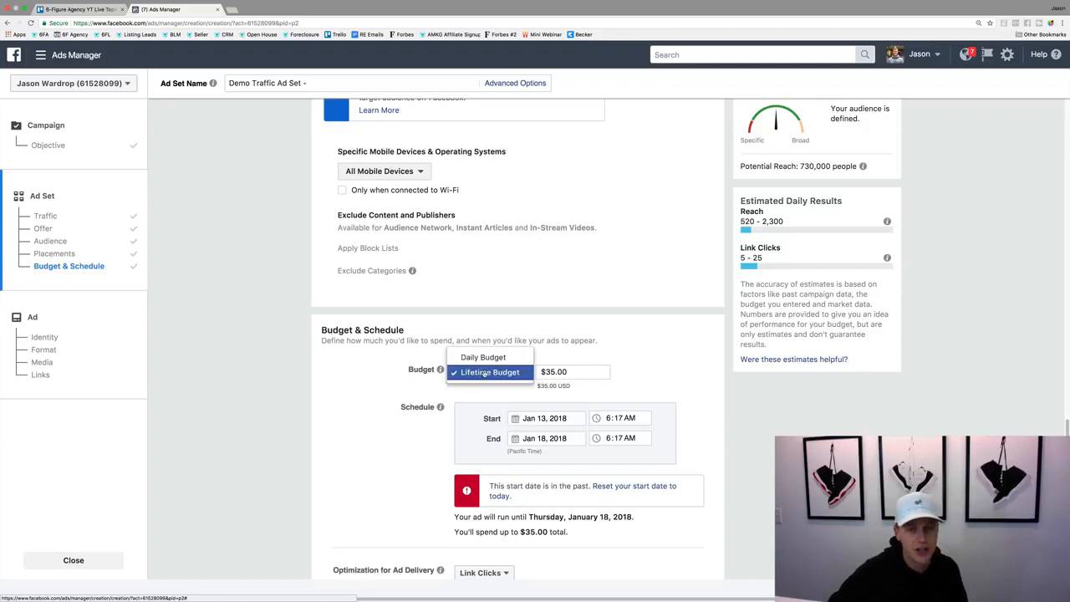
pyautogui.click(484, 358)
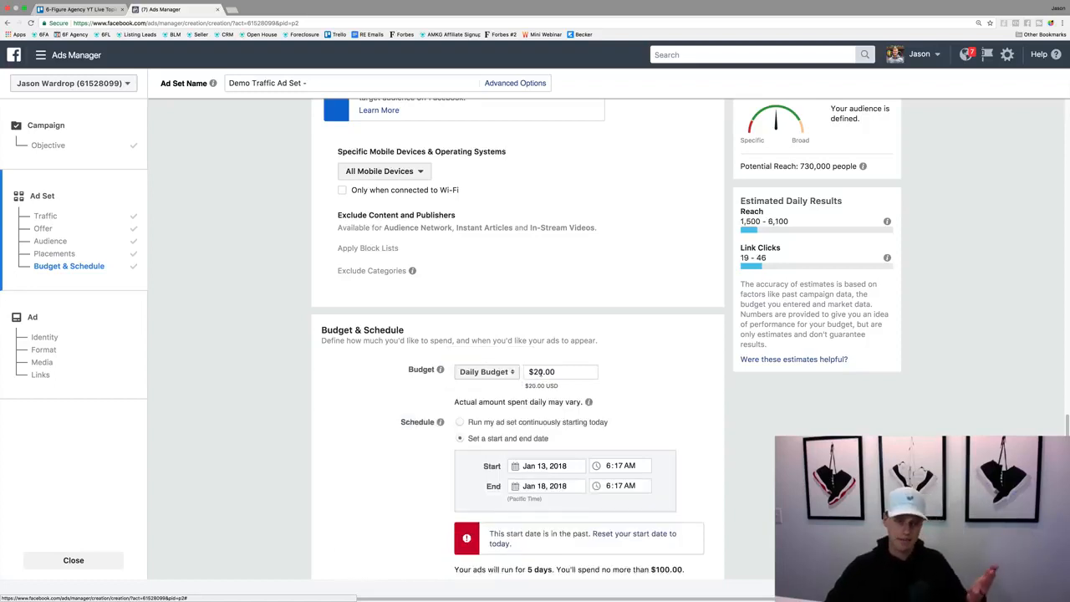
# Set the daily budget amount to $10.00.
pyautogui.click(538, 371)
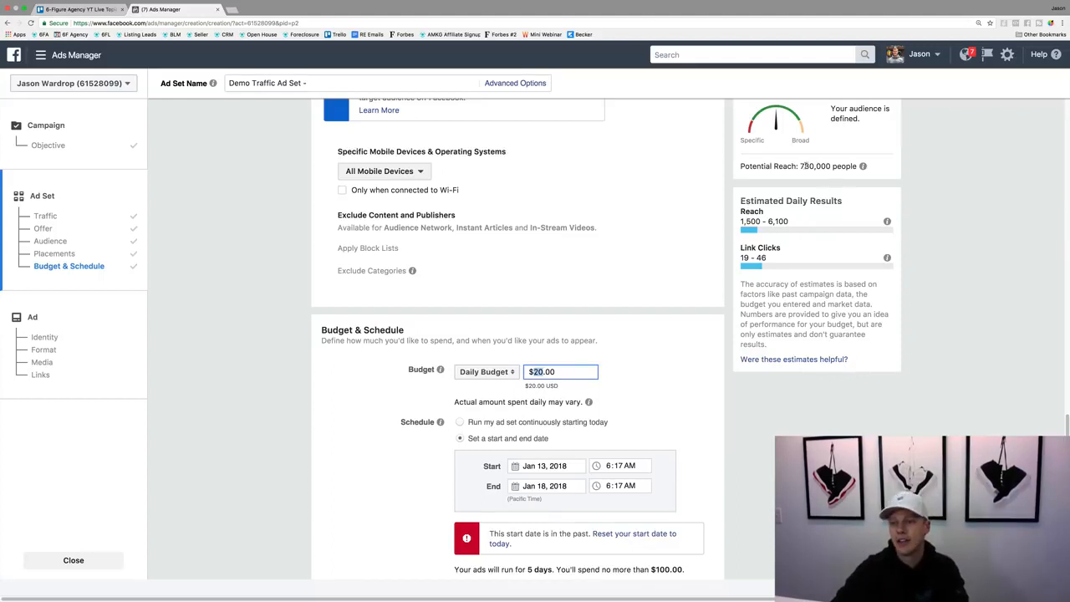
pyautogui.moveTo(800, 166); pyautogui.dragTo(816, 167)
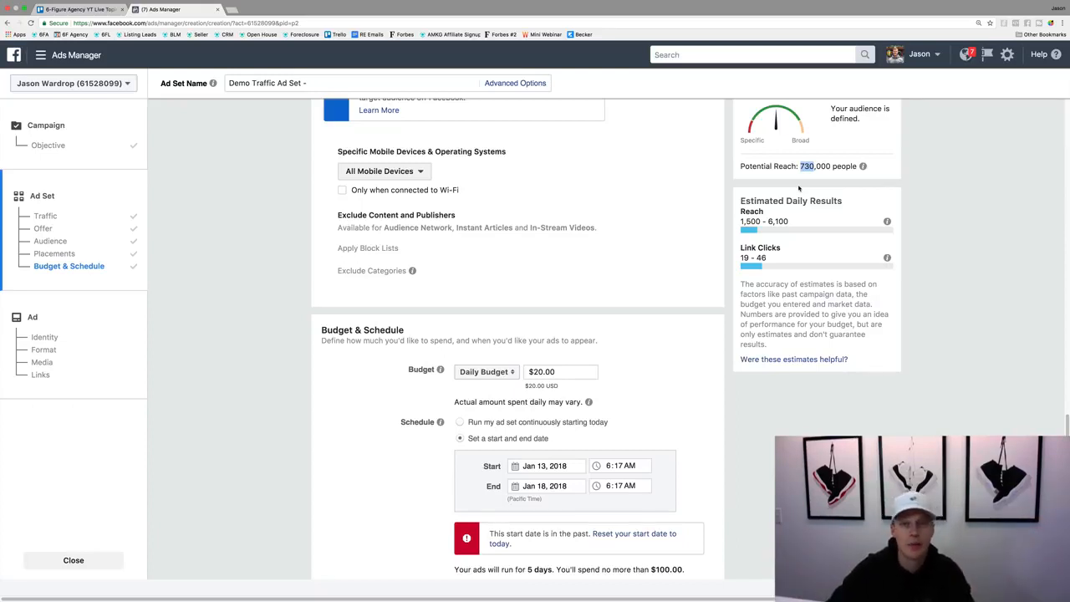
pyautogui.click(544, 371)
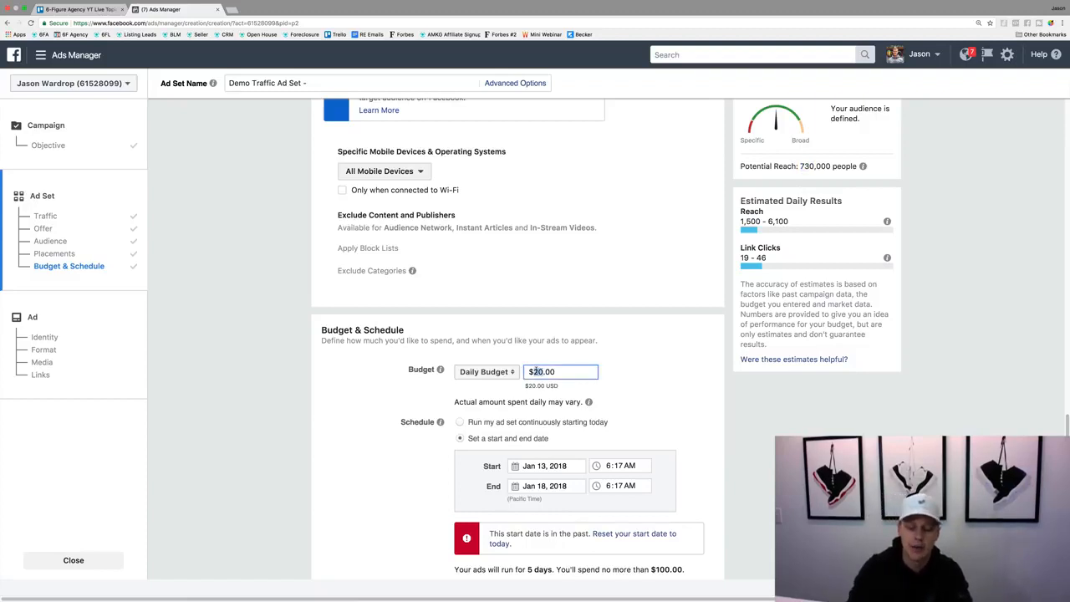
pyautogui.press('BackSpace')
pyautogui.write('1')
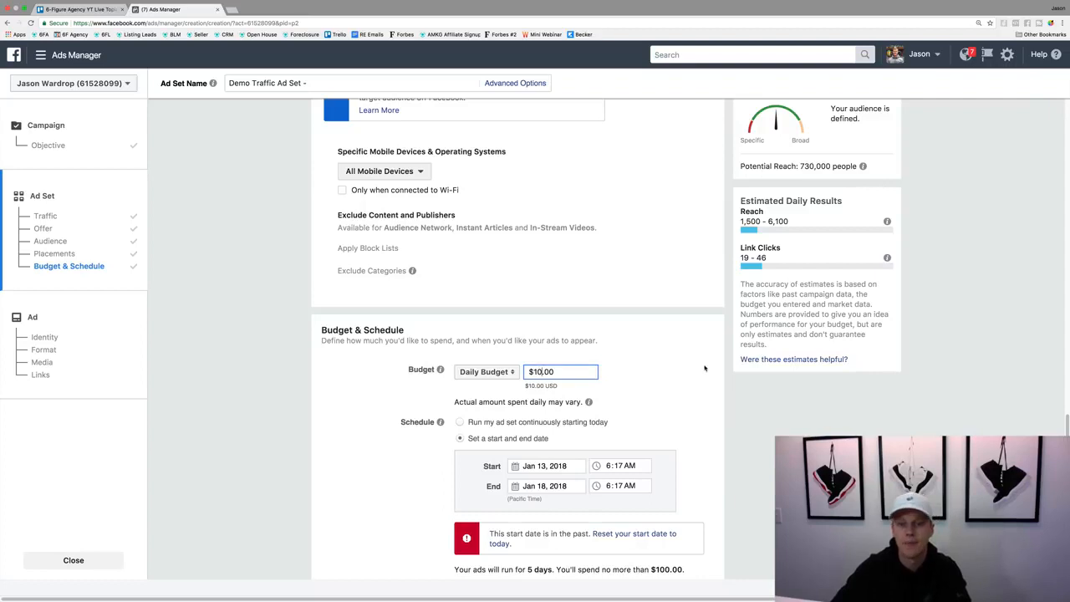
pyautogui.click(705, 368)
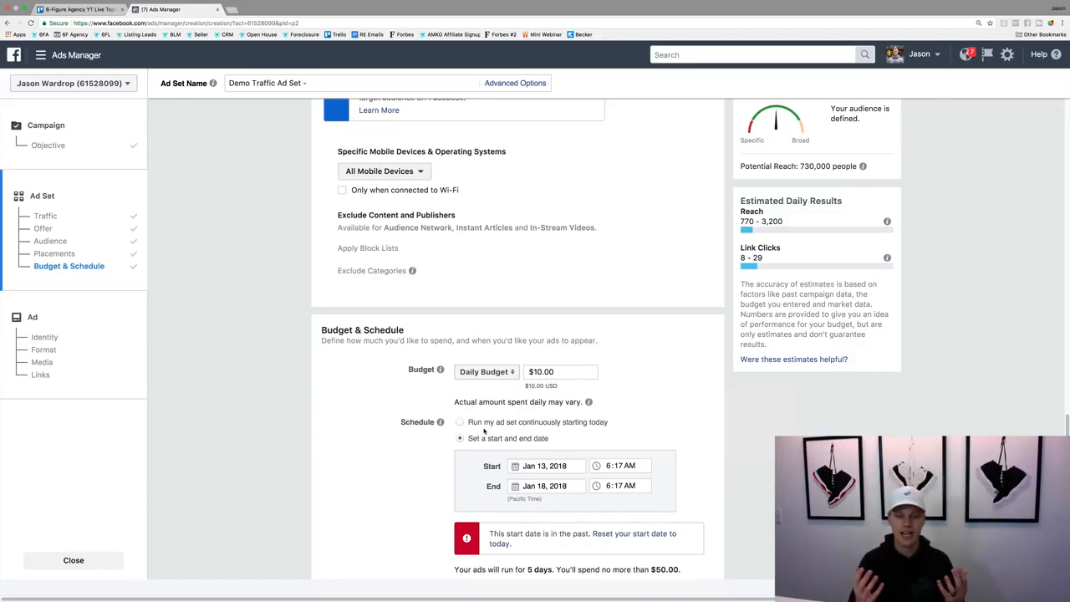
# Schedule the ad set to start on January 15, 2018 at 8:00 AM.
pyautogui.click(535, 466)
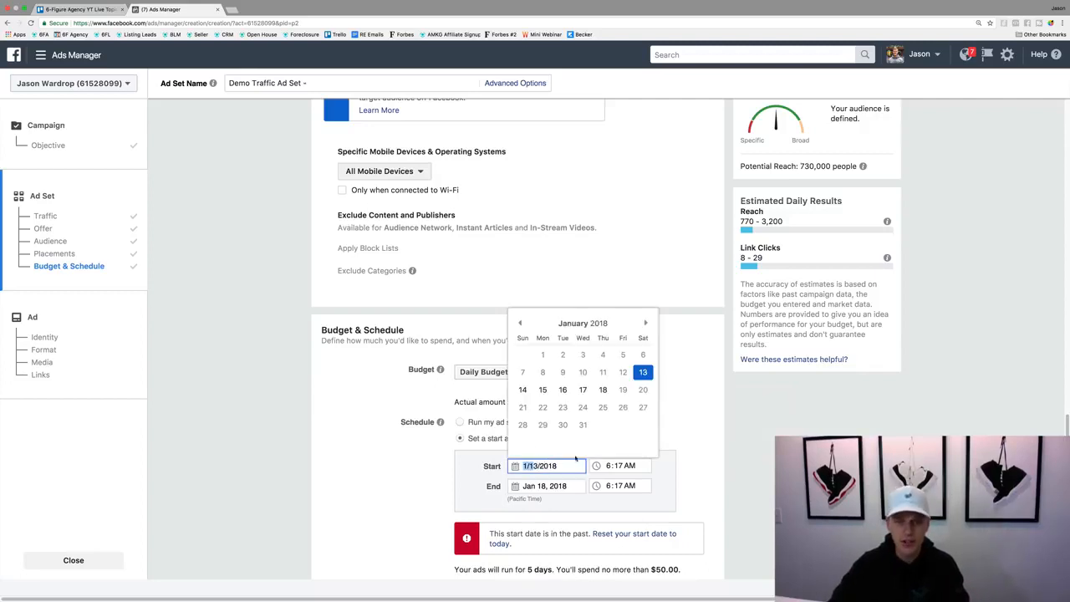
pyautogui.click(543, 389)
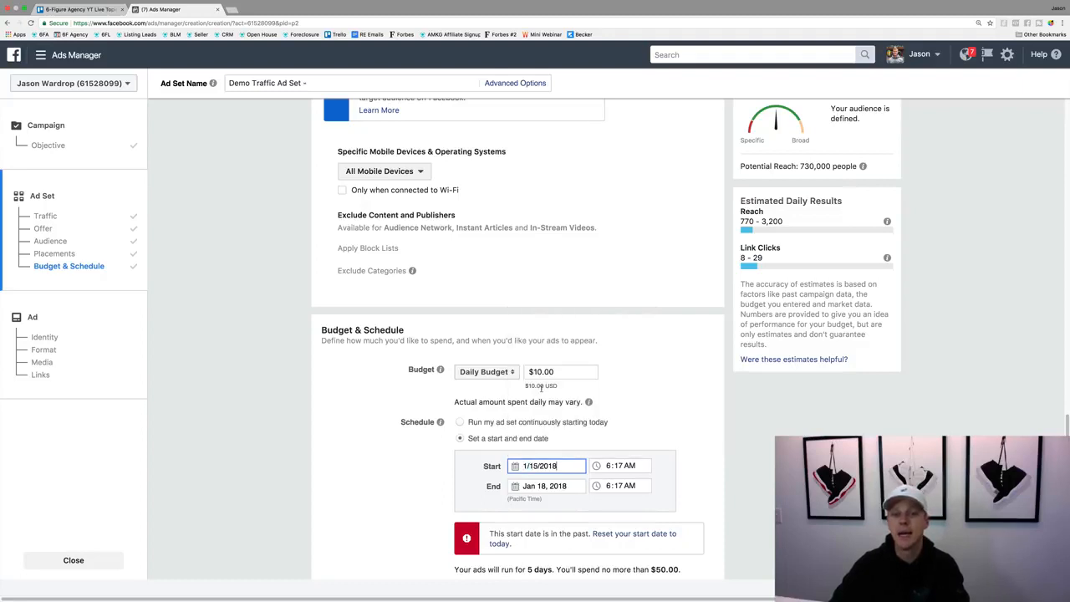
pyautogui.click(610, 466)
pyautogui.write('00')
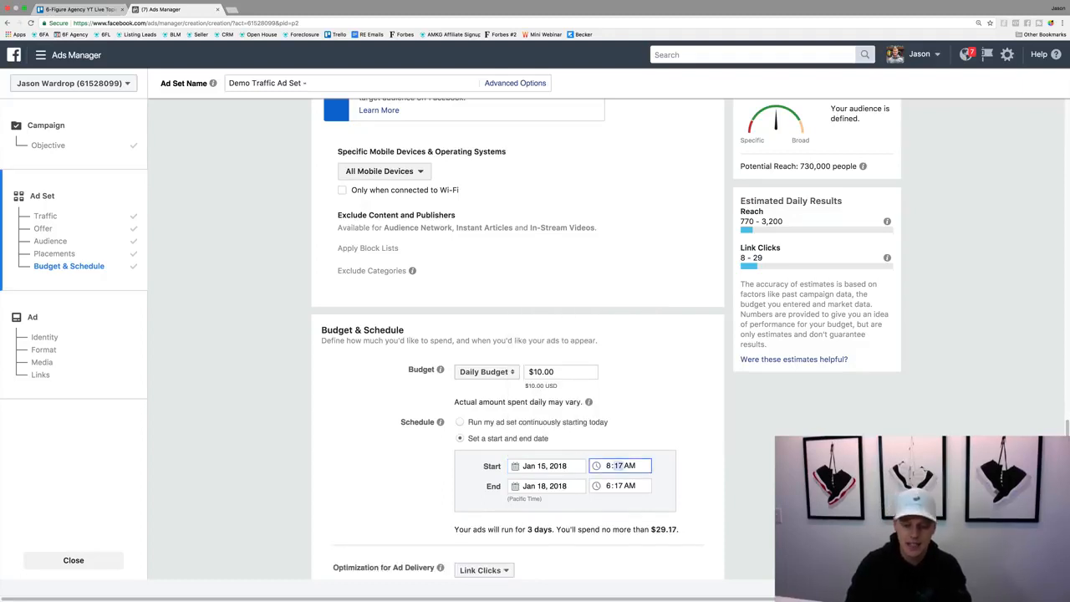
pyautogui.click(704, 452)
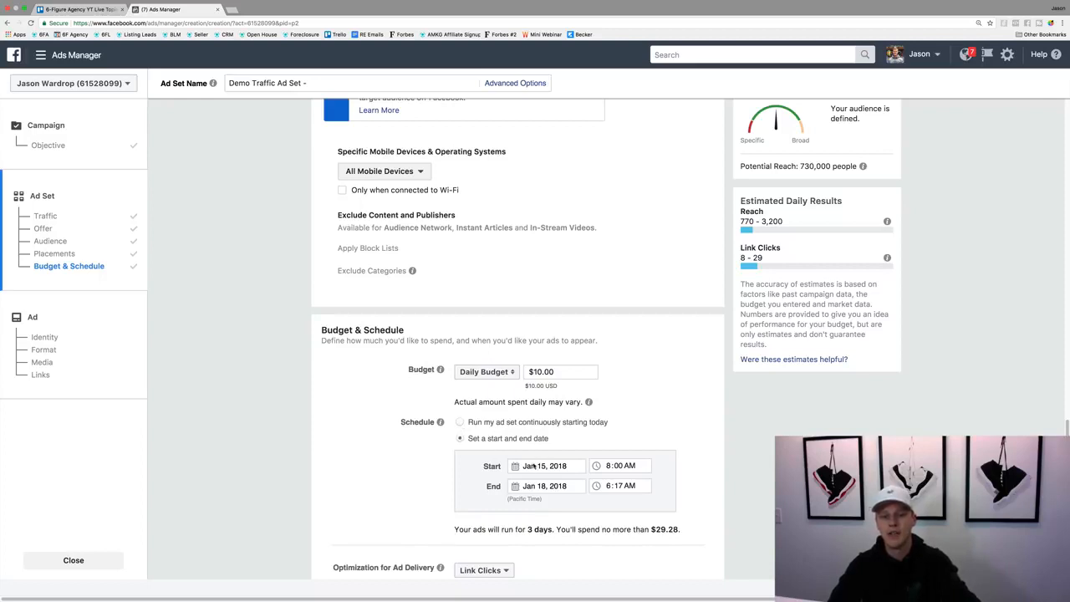
# Switch the schedule to running continuously from today and back to a set start and end date.
pyautogui.click(459, 423)
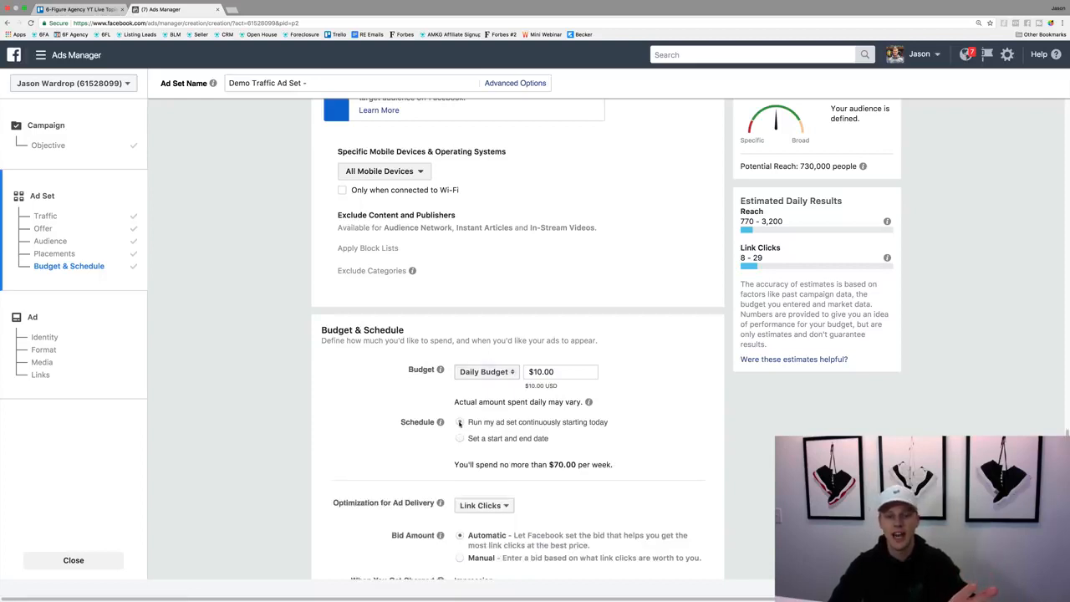
pyautogui.click(461, 439)
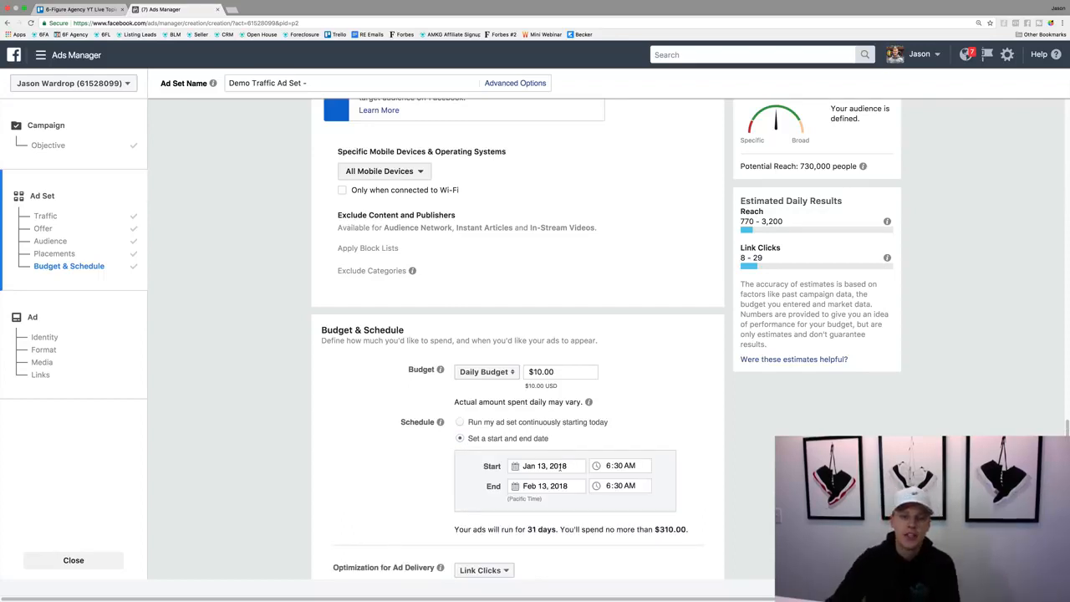
# Set the schedule's start date to January 15, 2018 and its start time to 8:00 AM.
pyautogui.click(547, 466)
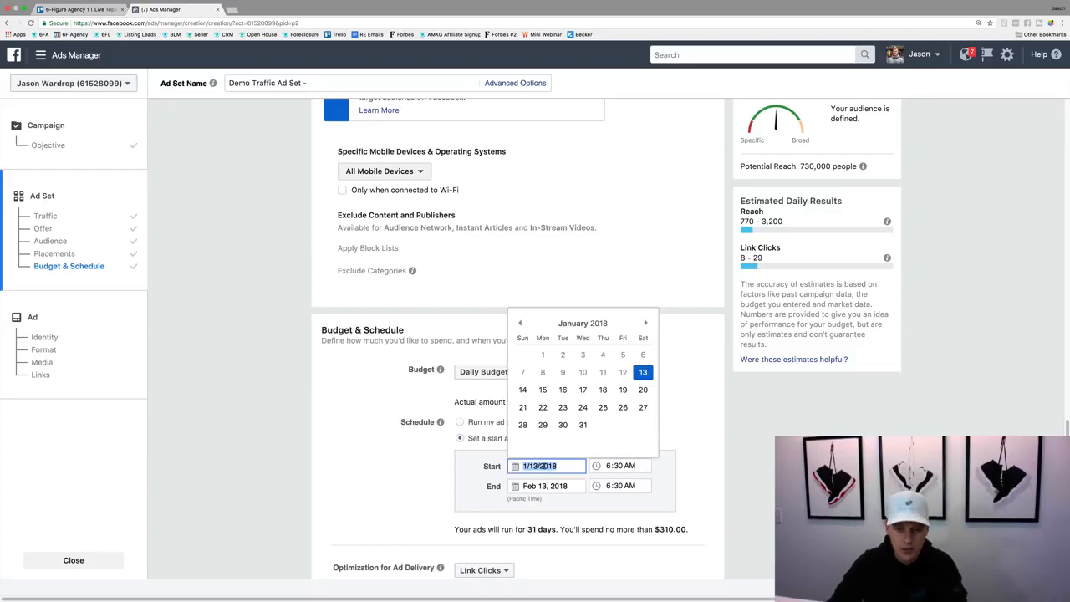
pyautogui.click(544, 393)
pyautogui.click(610, 467)
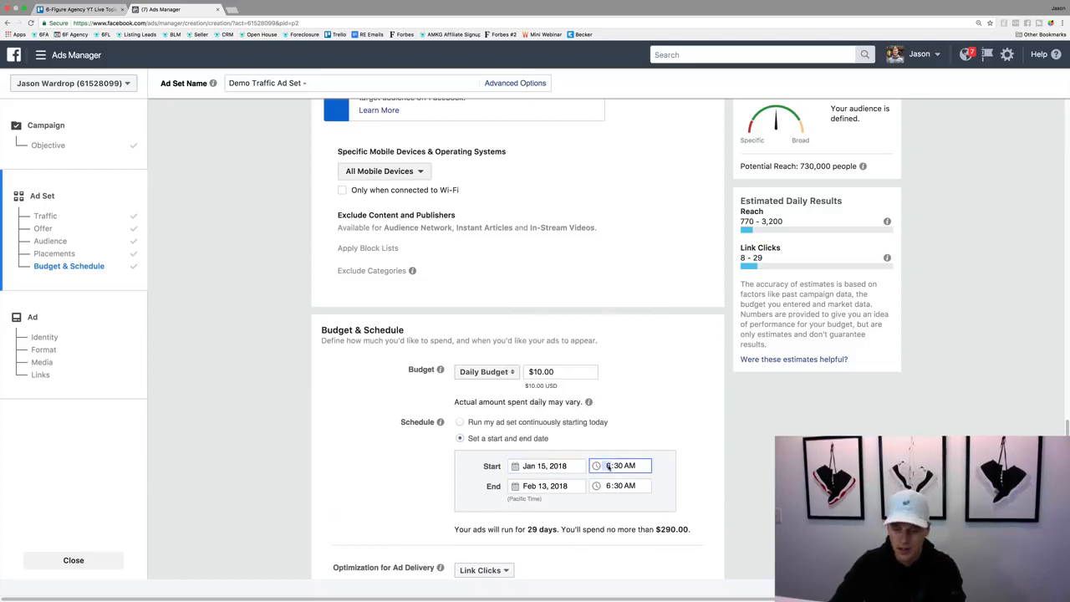
pyautogui.write('800')
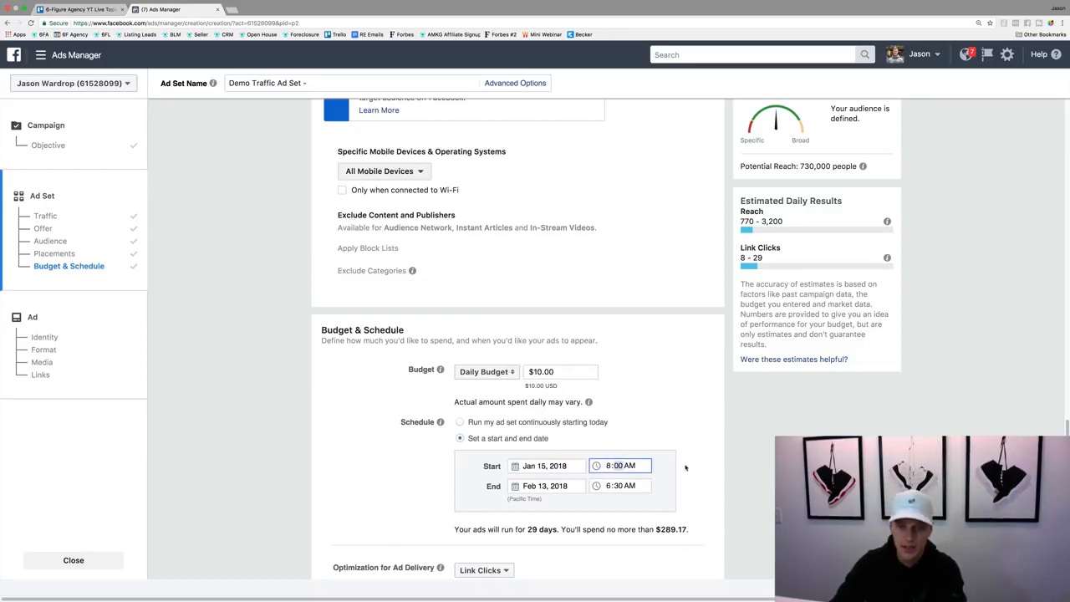
pyautogui.click(685, 467)
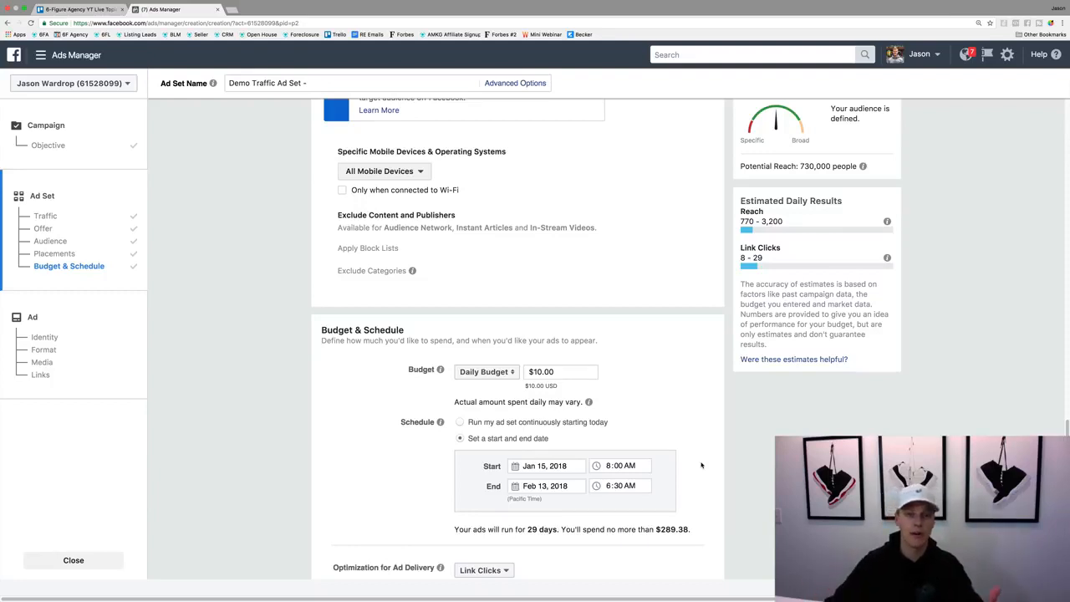
# Review the ad set's delivery optimization and bidding options, keep them as they are, and continue to the ad setup.
pyautogui.scroll(-3, 661, 418)
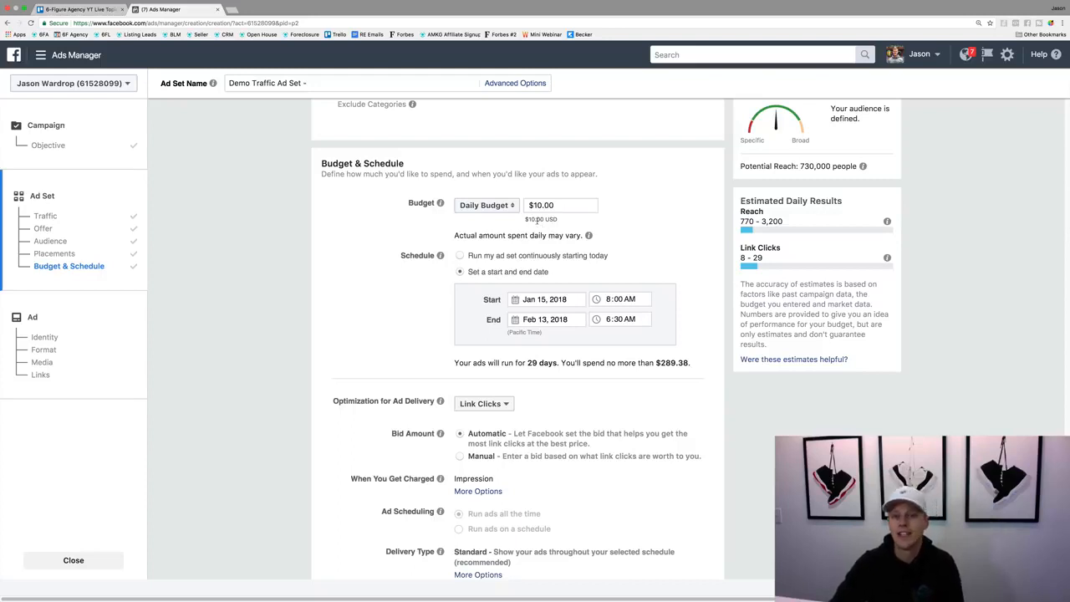
pyautogui.scroll(-2, 458, 256)
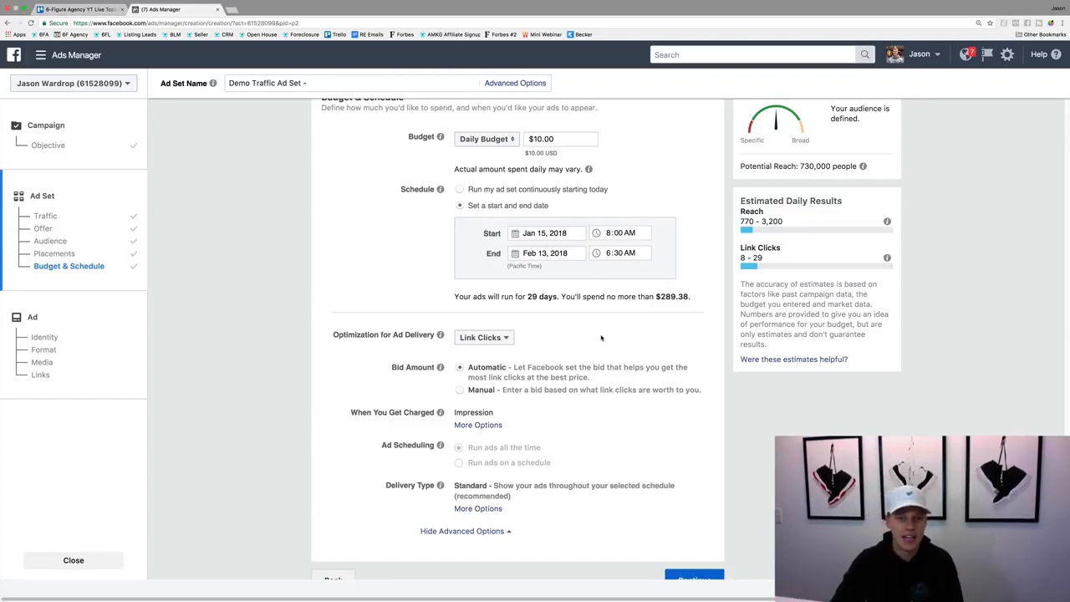
pyautogui.scroll(-1, 605, 342)
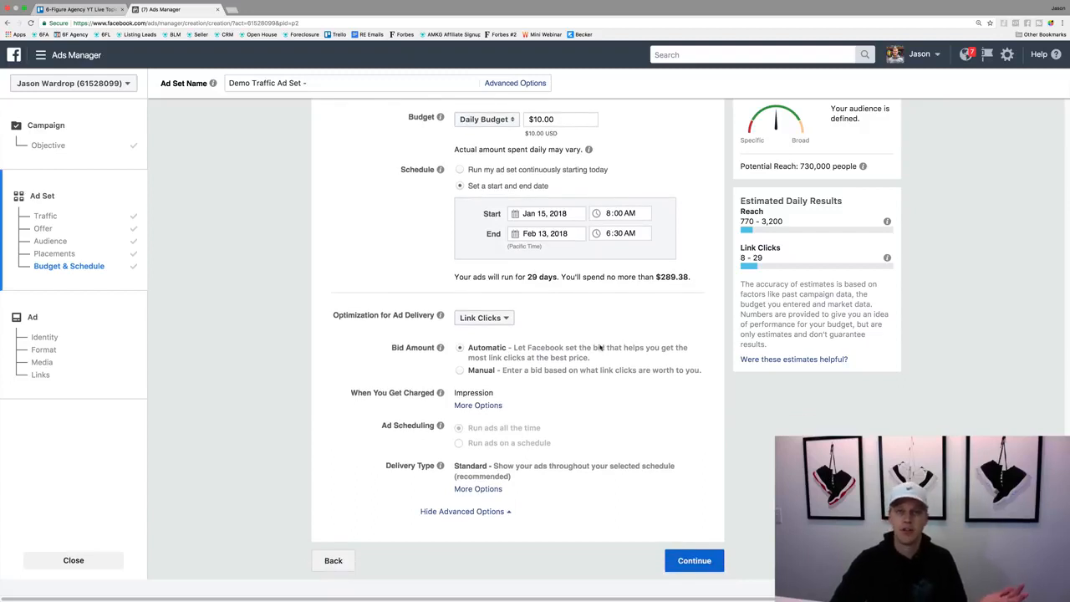
pyautogui.click(689, 564)
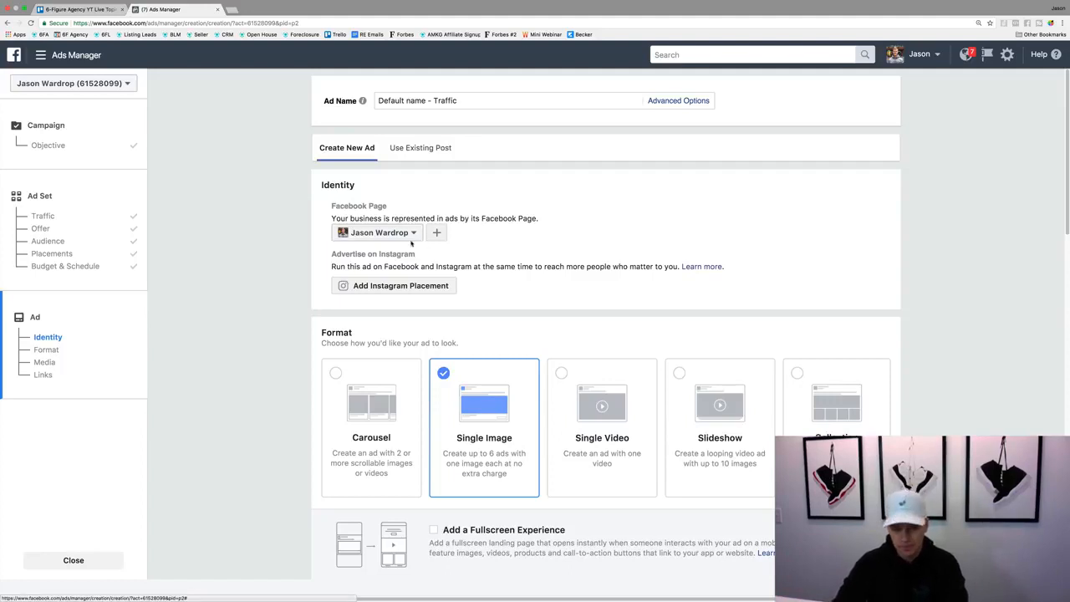
# Look over the page posts offered for an existing-post ad and return to creating a new ad.
pyautogui.moveTo(328, 254); pyautogui.dragTo(418, 259)
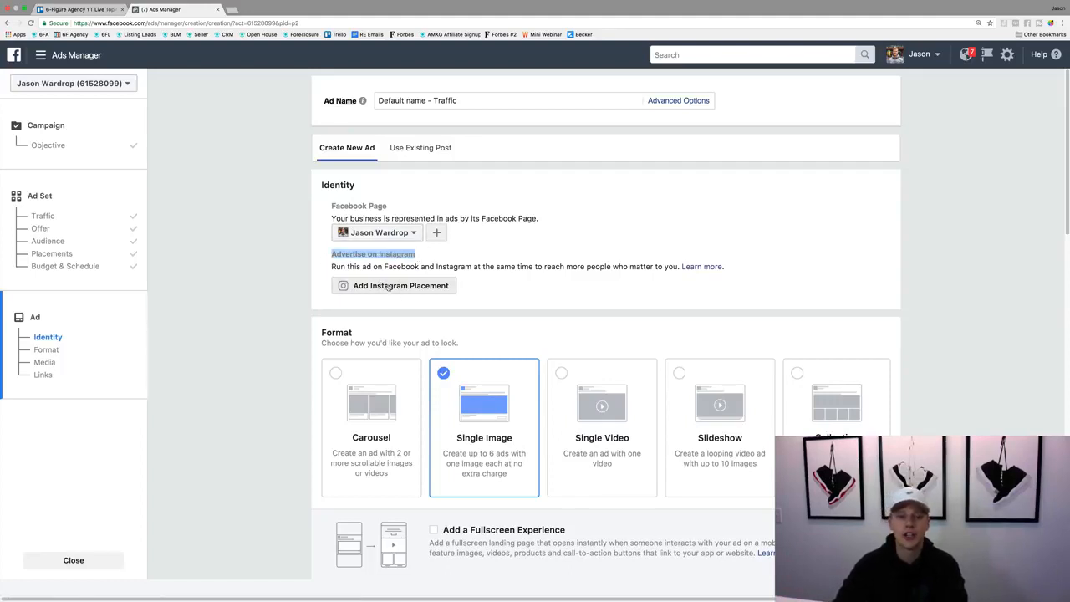
pyautogui.click(428, 149)
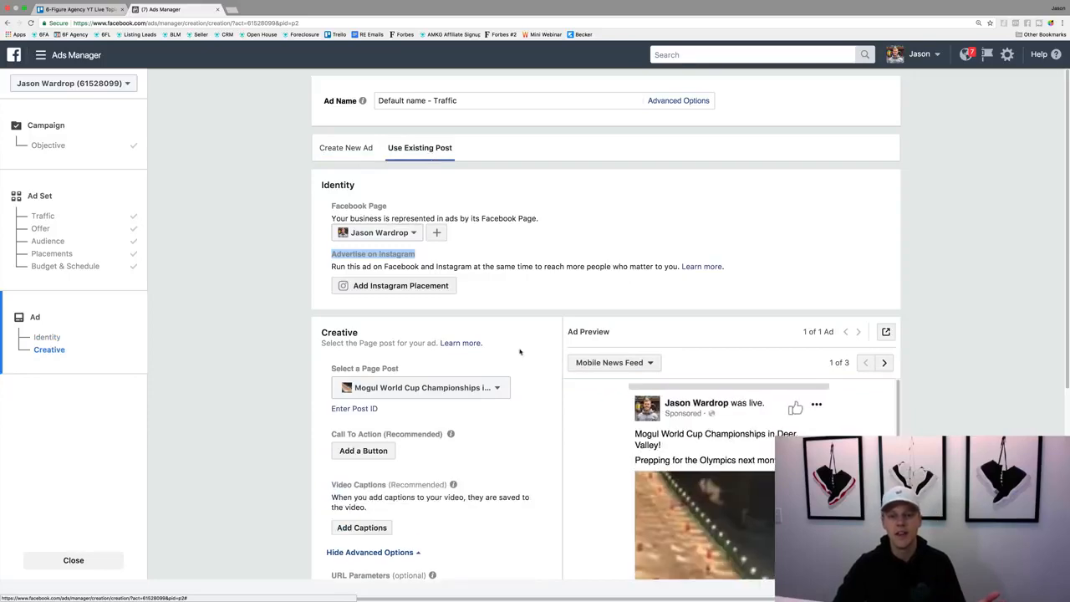
pyautogui.click(496, 389)
pyautogui.scroll(-10, 487, 307)
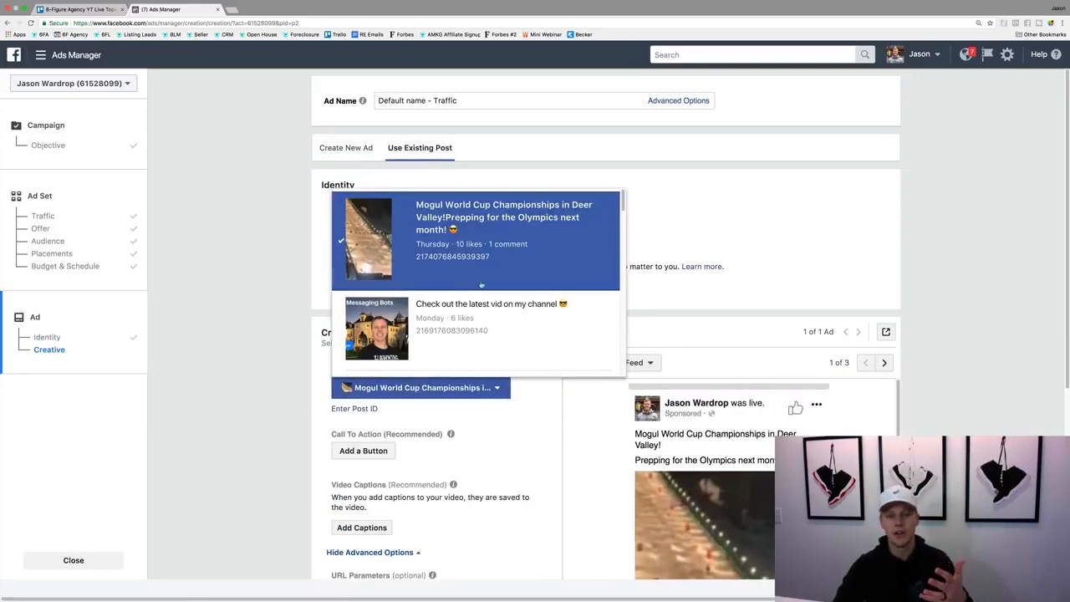
pyautogui.click(268, 312)
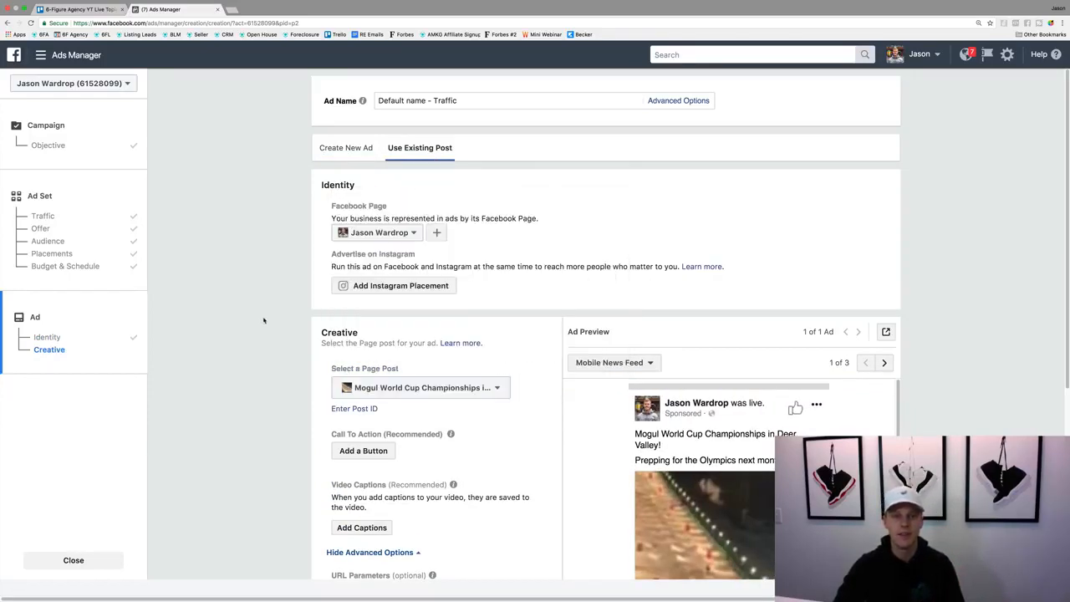
pyautogui.click(346, 149)
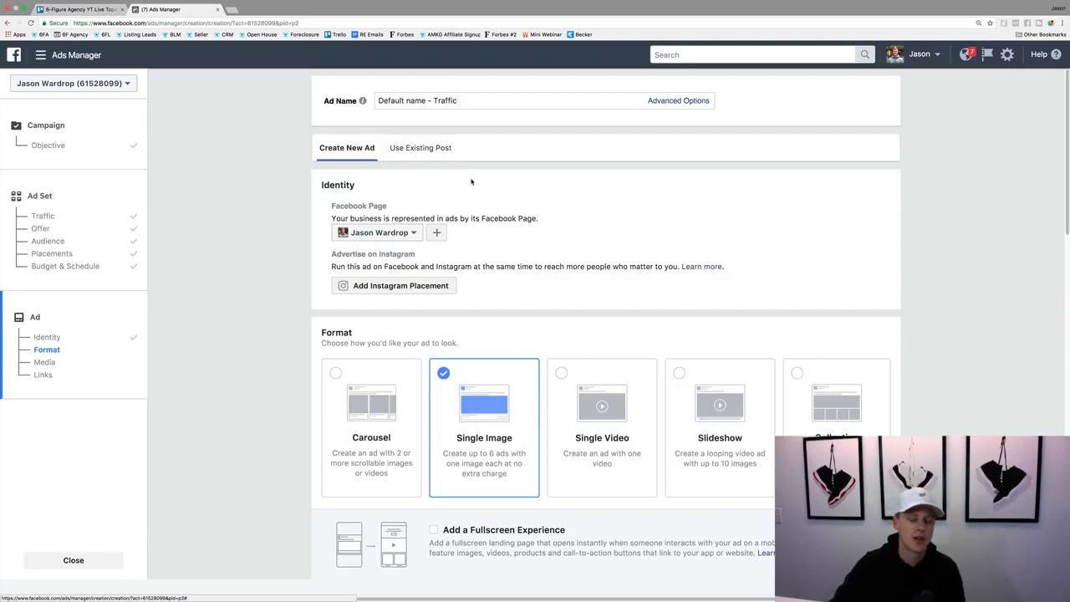
# Choose the Carousel ad format and examine its text, destination and settings for cards 1 to 3.
pyautogui.scroll(-3, 507, 191)
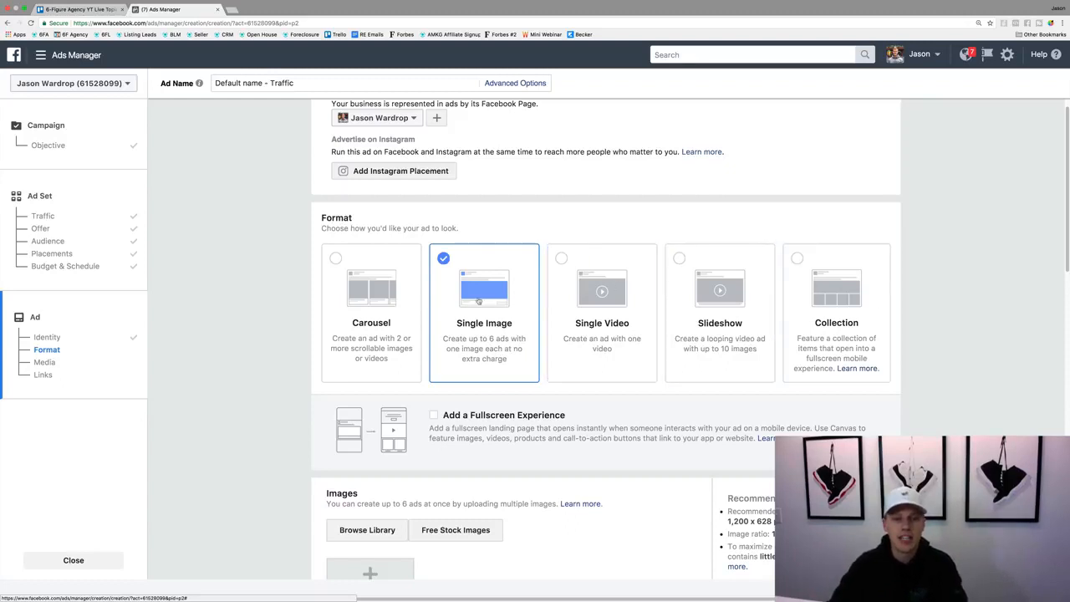
pyautogui.click(358, 317)
pyautogui.scroll(-3, 312, 344)
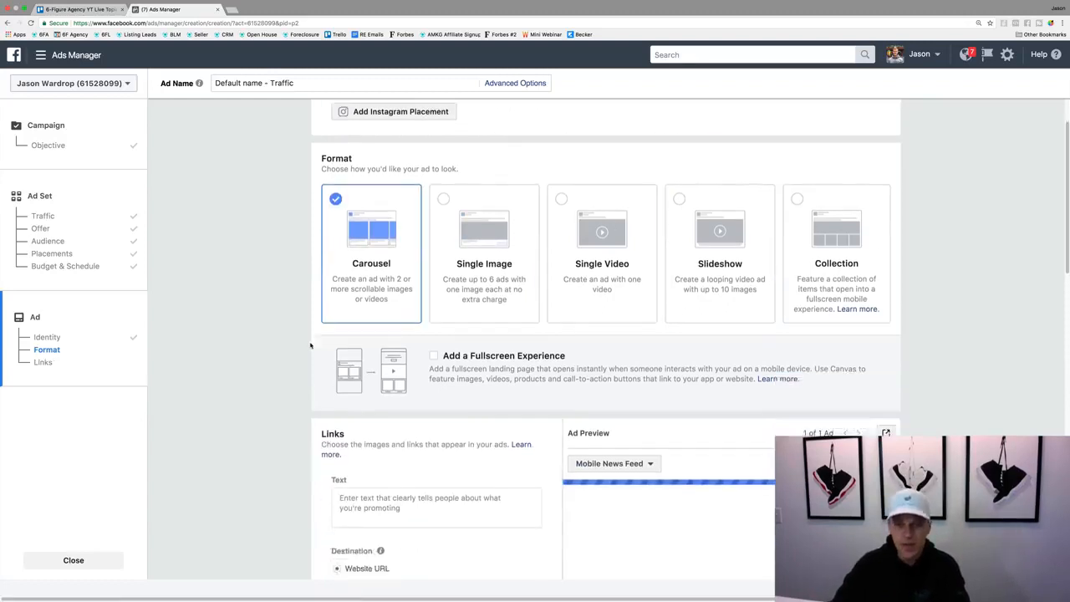
pyautogui.scroll(-1, 310, 345)
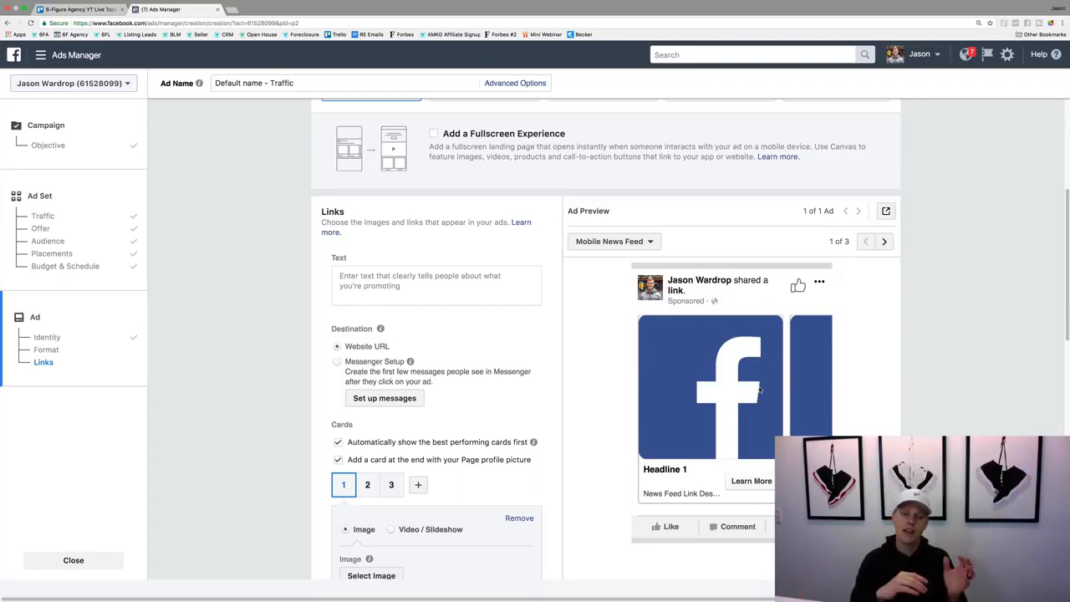
pyautogui.scroll(-2, 760, 390)
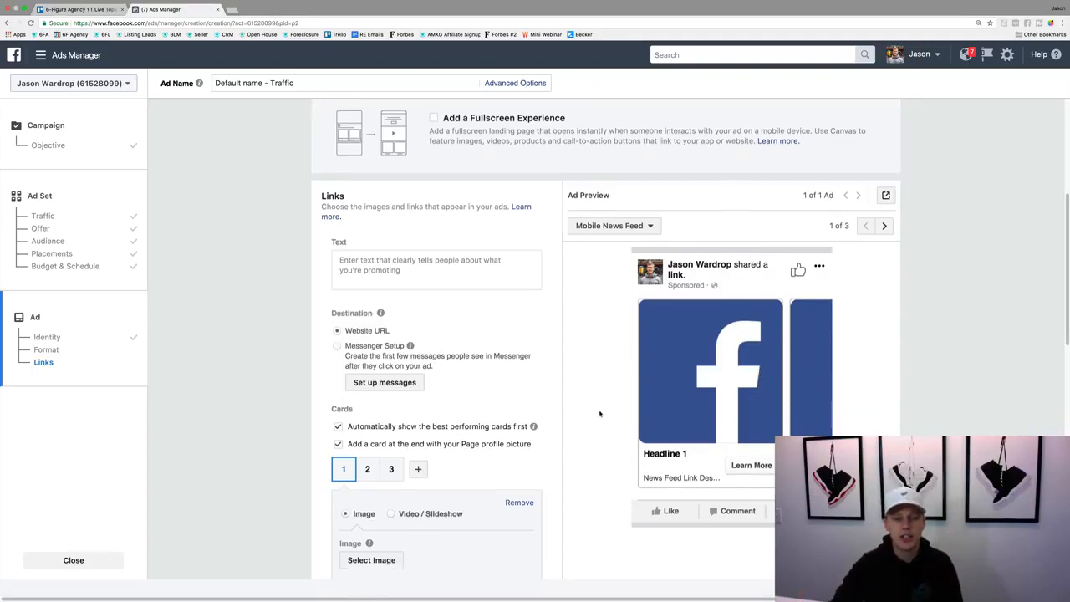
pyautogui.click(365, 433)
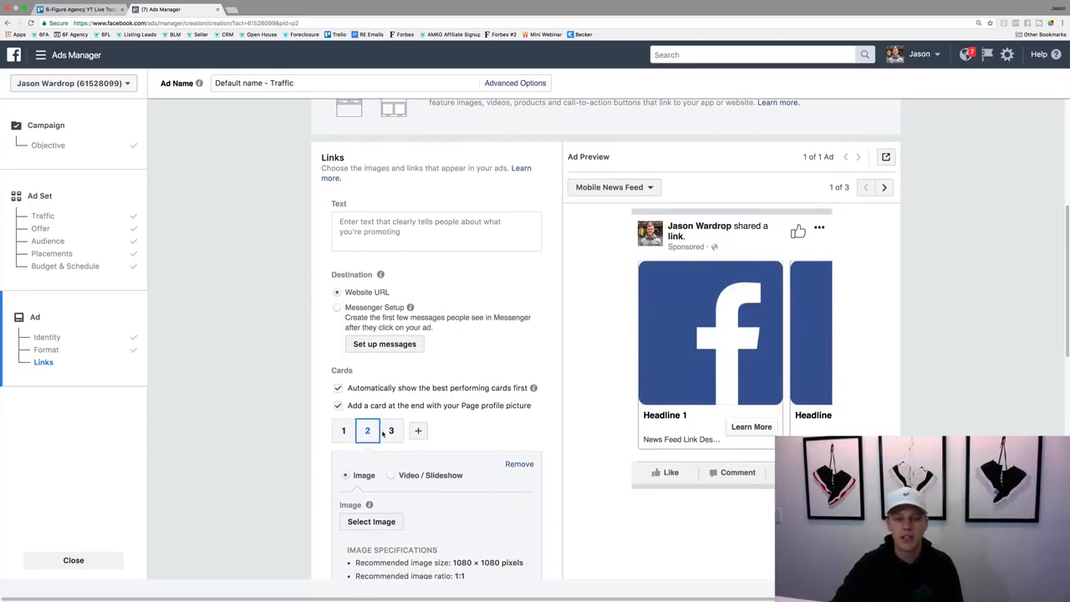
pyautogui.click(390, 433)
pyautogui.click(346, 434)
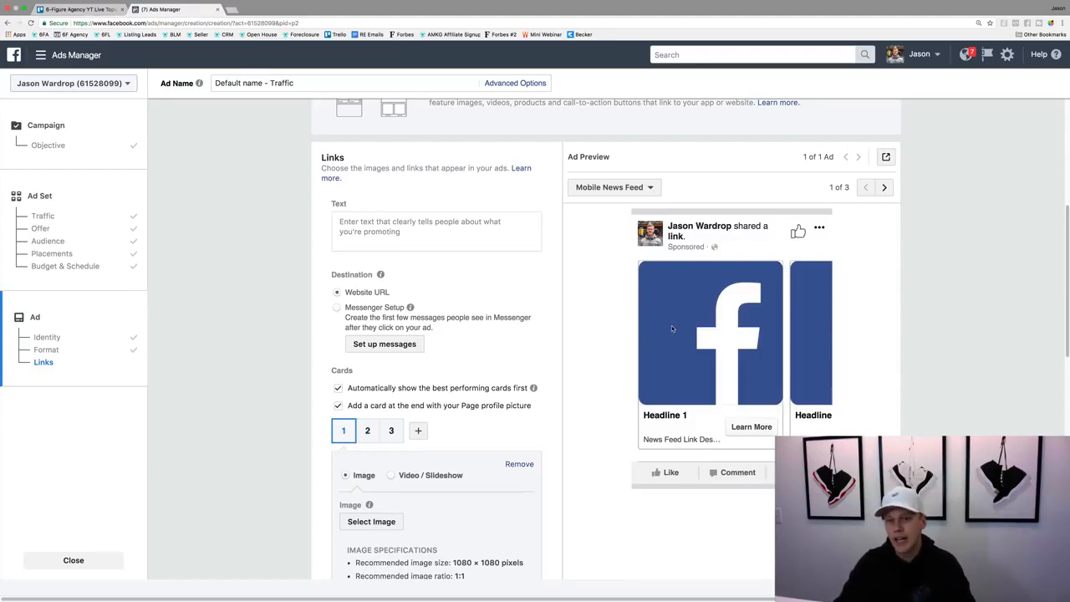
pyautogui.scroll(1, 706, 298)
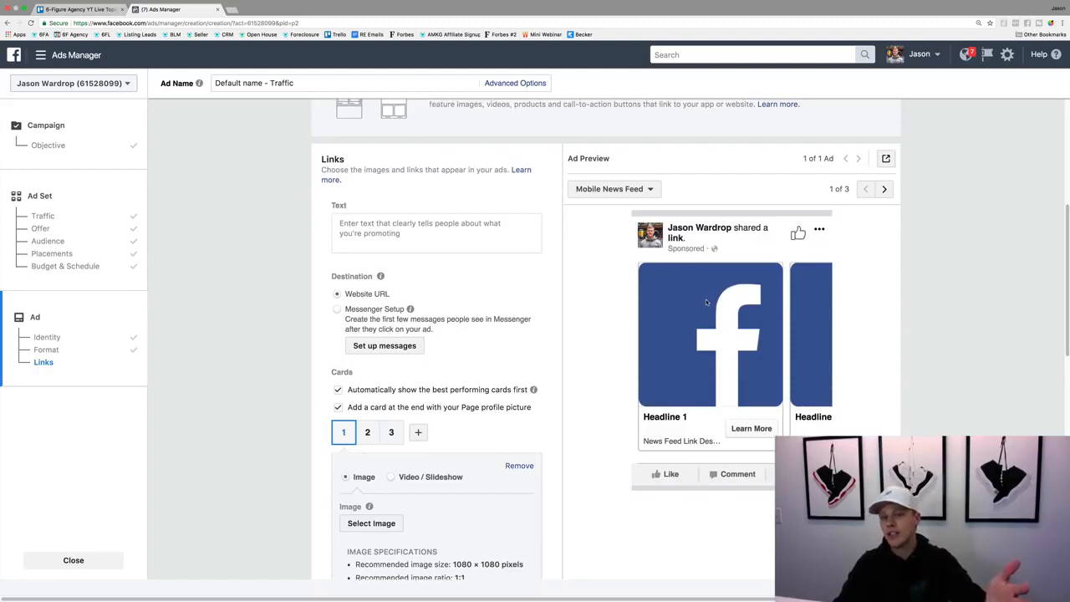
pyautogui.scroll(1, 705, 298)
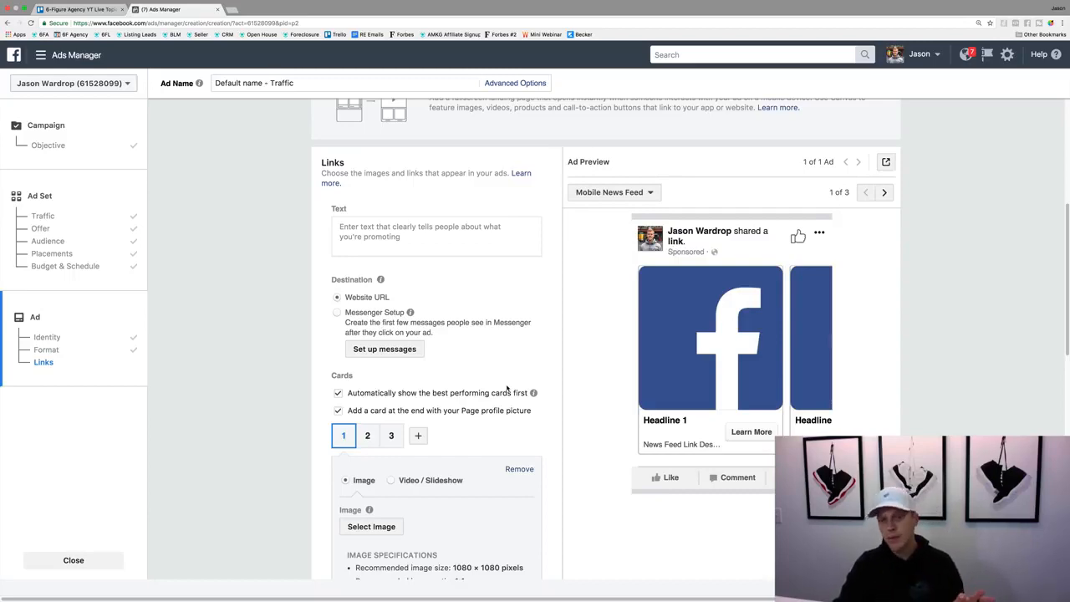
# Try the Single Image and Single Video ad formats and examine their media options and specifications.
pyautogui.scroll(3, 548, 366)
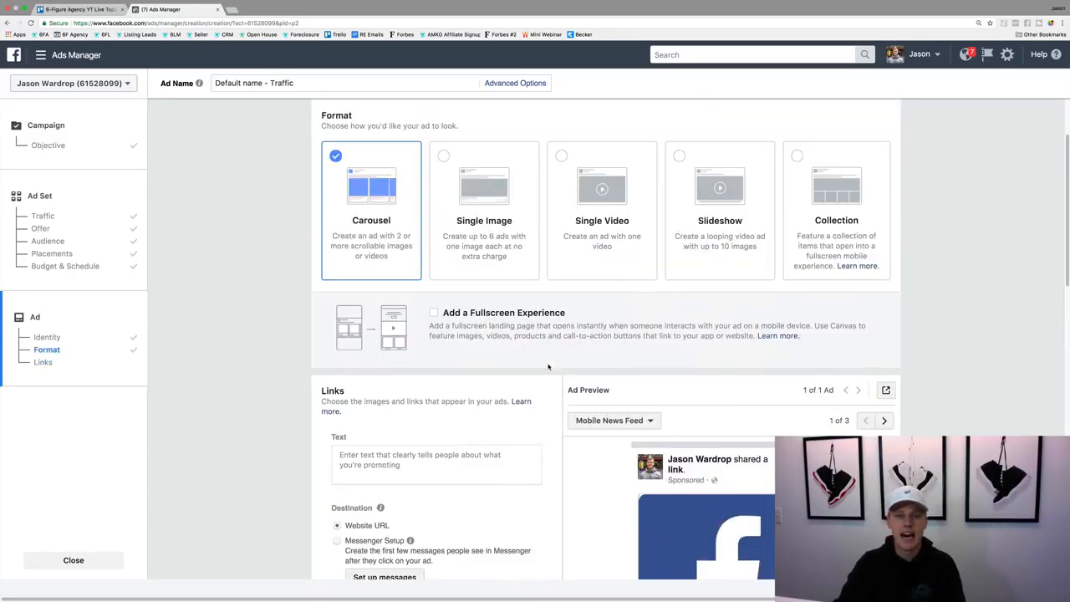
pyautogui.click(498, 201)
pyautogui.scroll(-3, 523, 337)
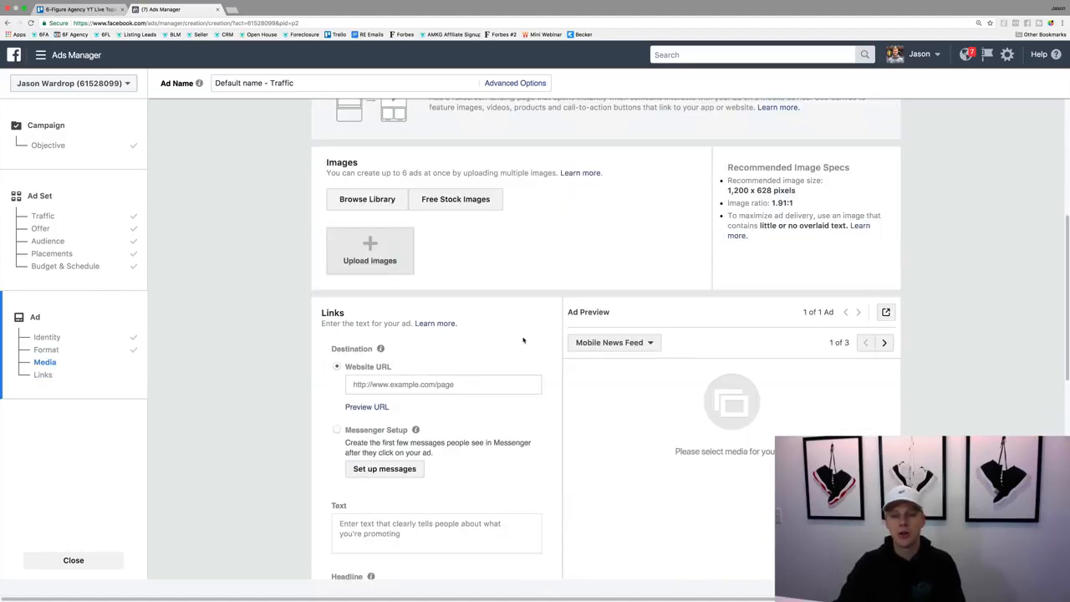
pyautogui.scroll(2, 524, 342)
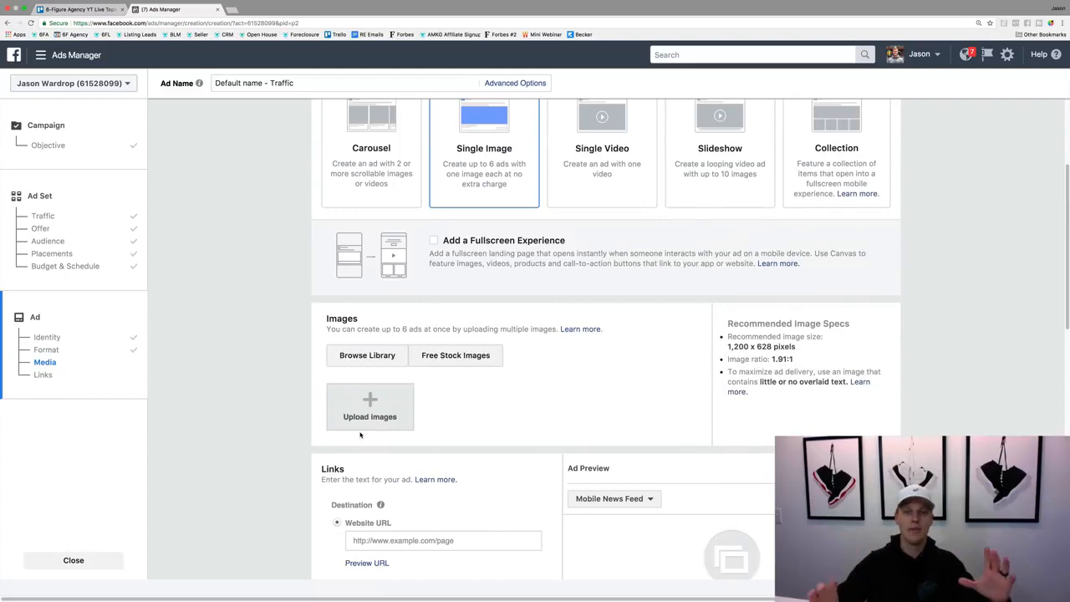
pyautogui.click(591, 159)
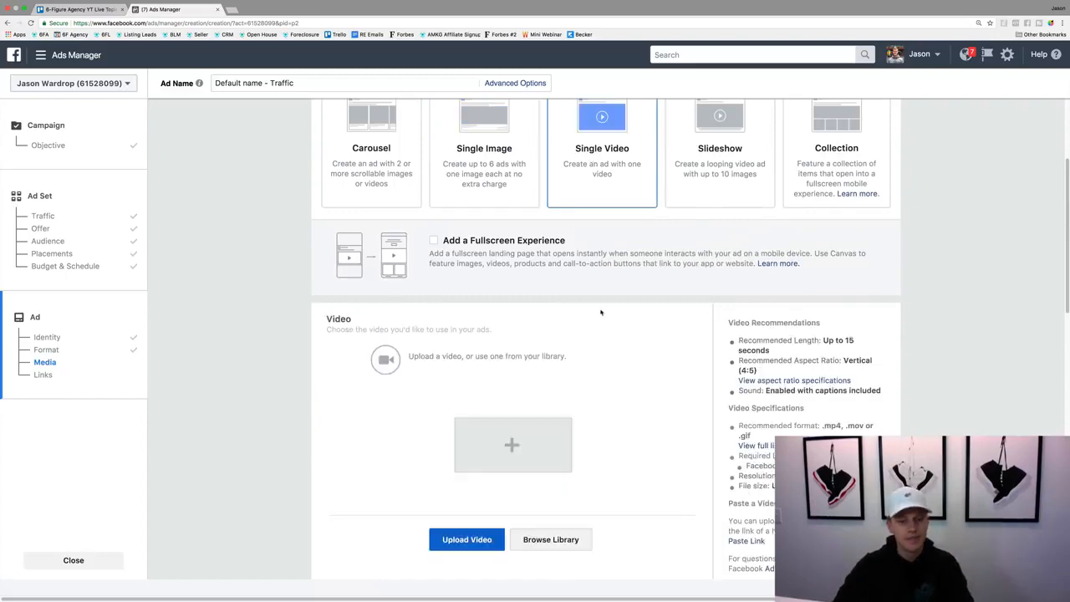
pyautogui.scroll(-2, 638, 323)
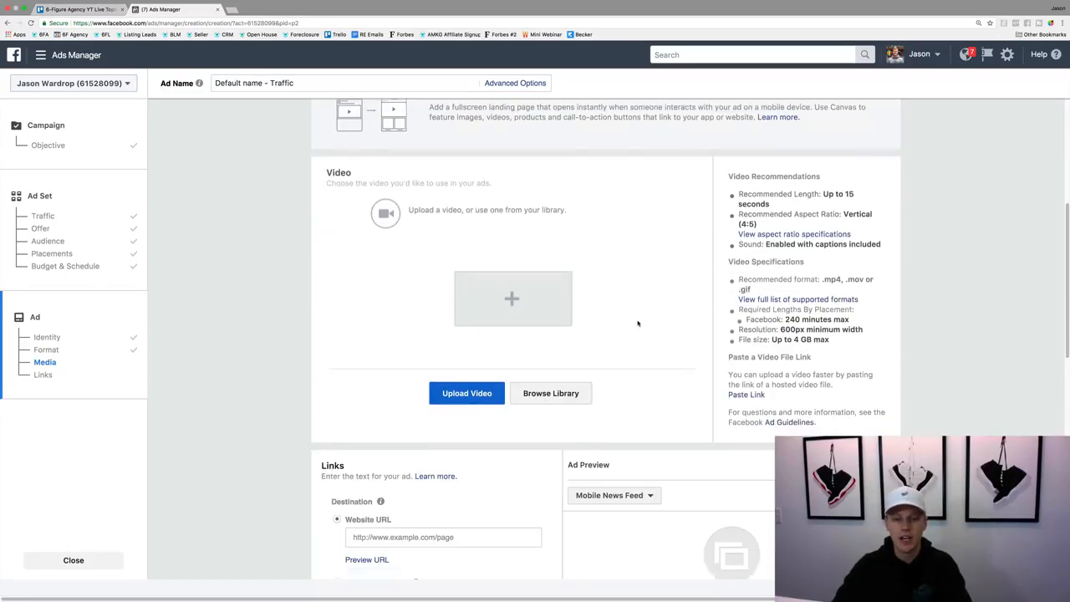
# Change the ad format to Slideshow and examine its creation options and recommended specs.
pyautogui.scroll(3, 638, 322)
pyautogui.click(734, 186)
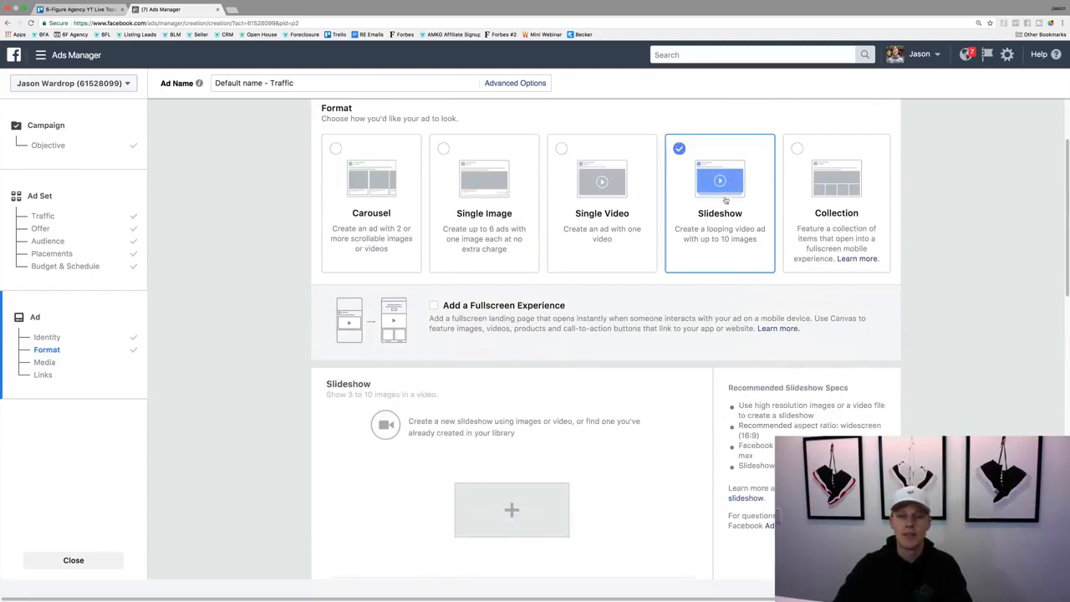
pyautogui.scroll(-4, 655, 287)
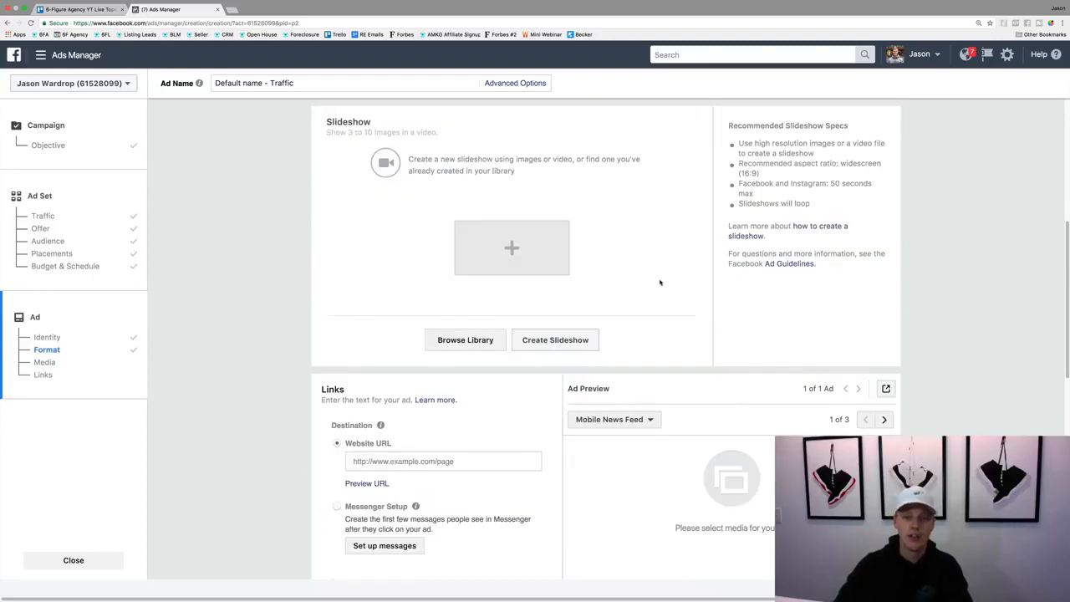
pyautogui.scroll(3, 658, 285)
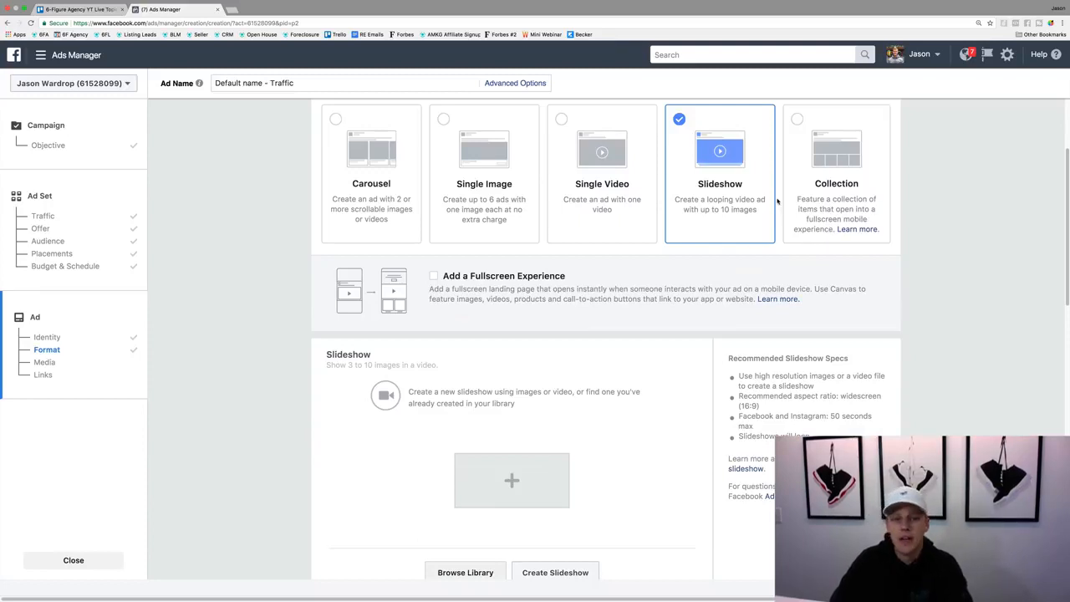
# Switch between the Single Image and Single Video formats to compare them, settling on Single Image for the ad.
pyautogui.click(505, 159)
pyautogui.click(590, 173)
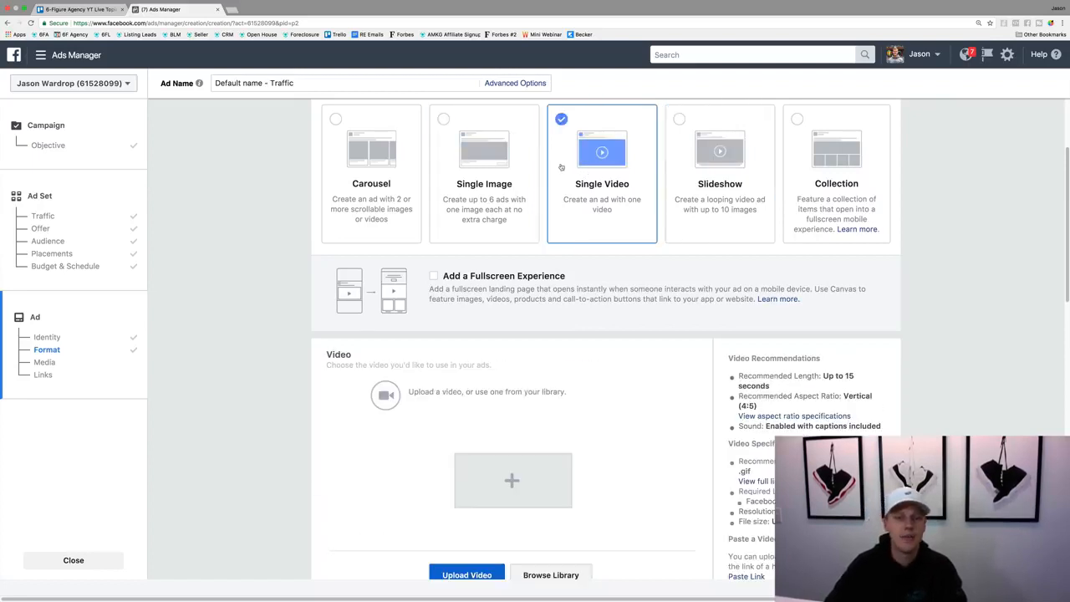
pyautogui.click(520, 164)
pyautogui.click(556, 172)
pyautogui.click(512, 169)
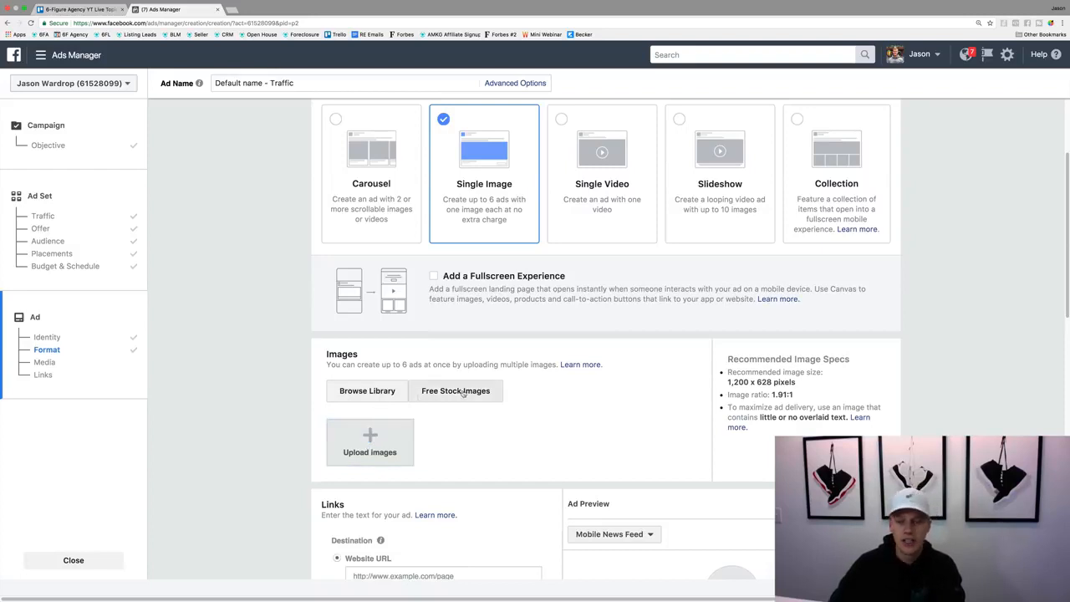
# Upload the portrait JPG from the Desktop folder as the ad's image and bring up its ad preview.
pyautogui.click(371, 437)
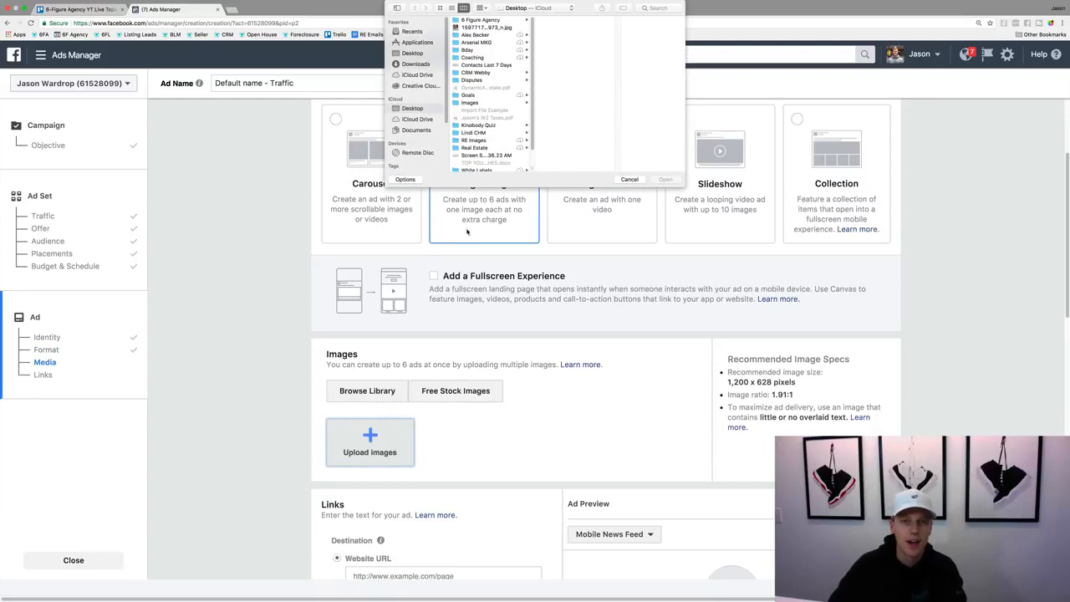
pyautogui.click(489, 27)
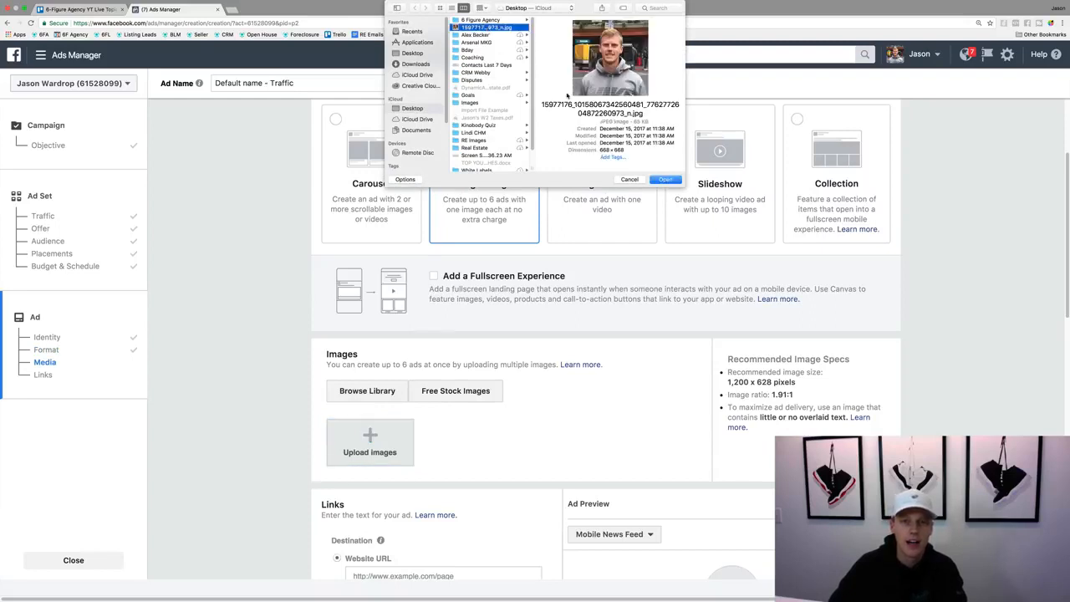
pyautogui.click(665, 179)
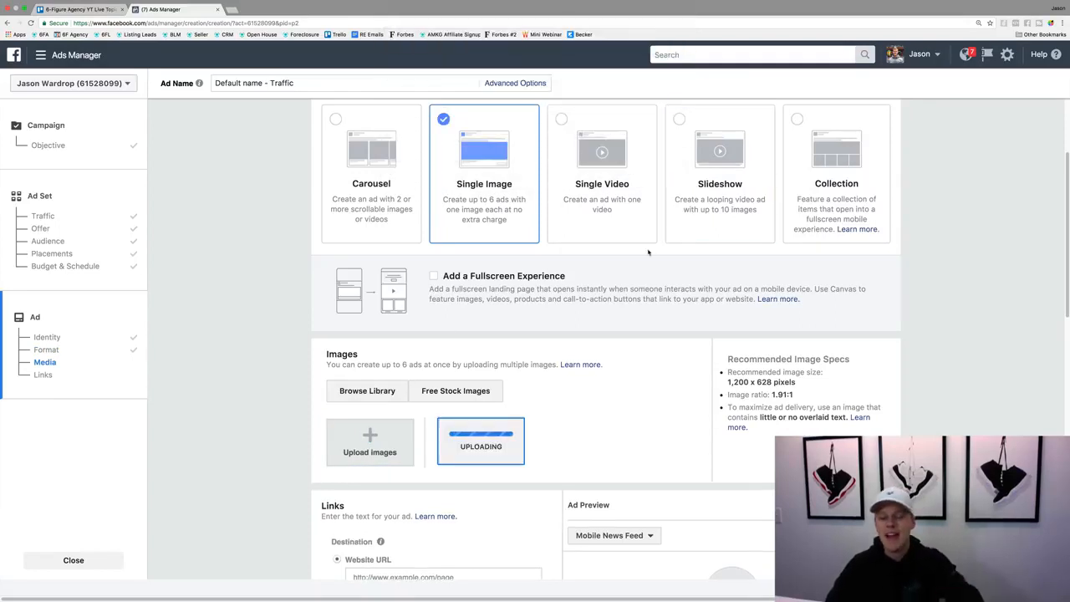
pyautogui.scroll(-3, 519, 381)
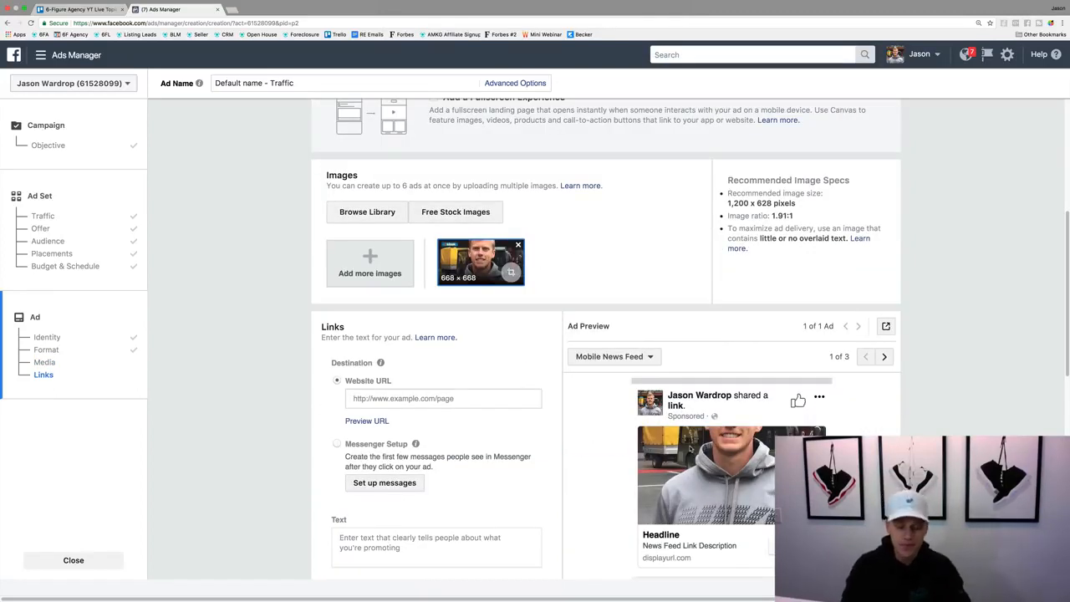
# Open canva.com in a new browser tab.
pyautogui.press('super+t')
pyautogui.write('canva.com')
pyautogui.press('Return')
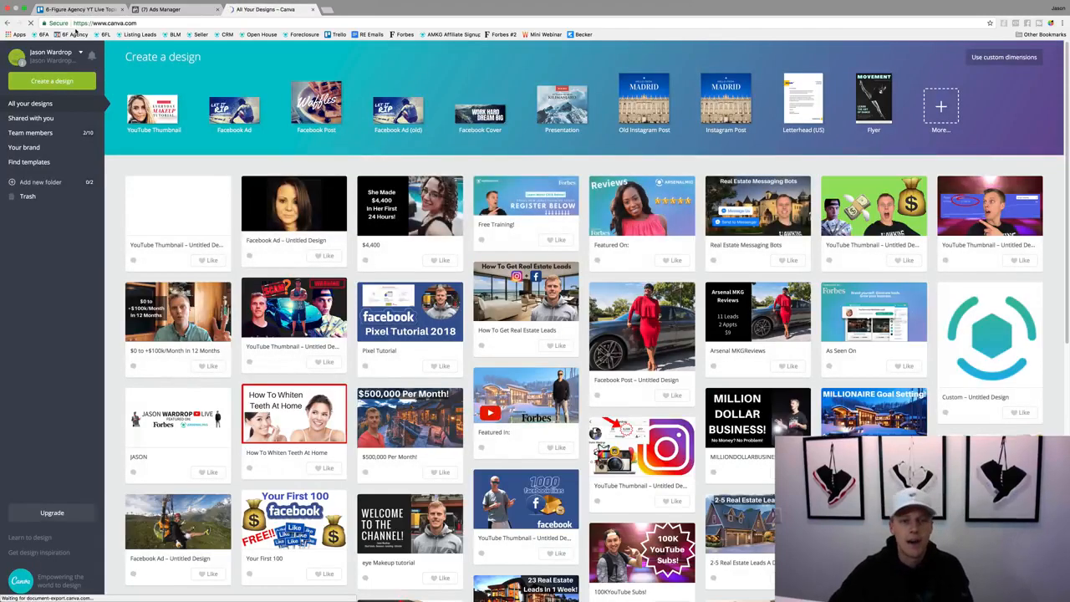
# Look at the saved Facebook Ad design with the woman's portrait, check the ad in Ads Manager, and return to the Canva designs overview.
pyautogui.click(280, 215)
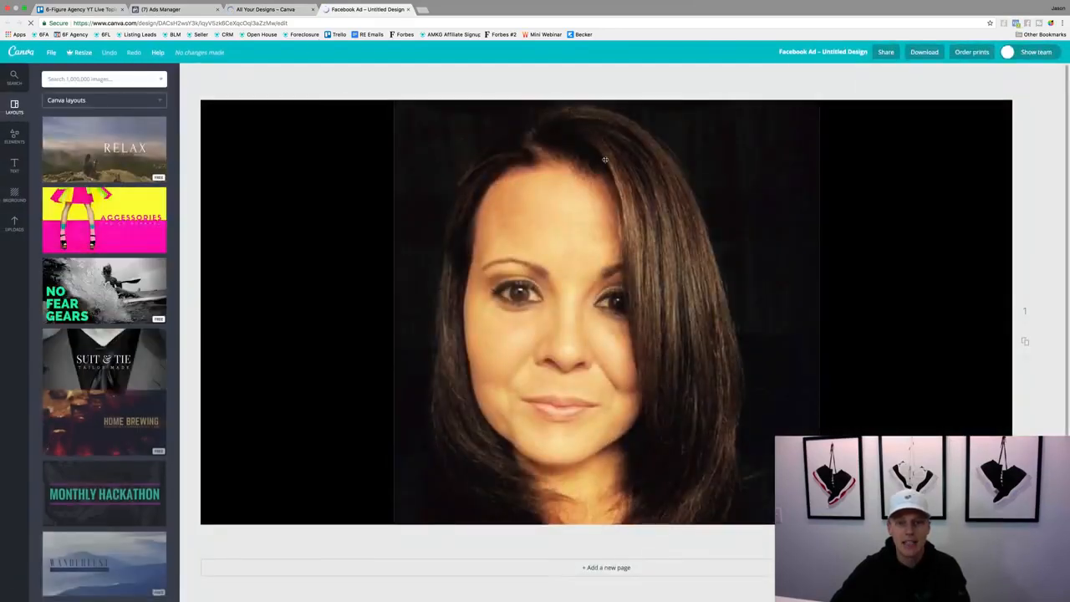
pyautogui.click(171, 10)
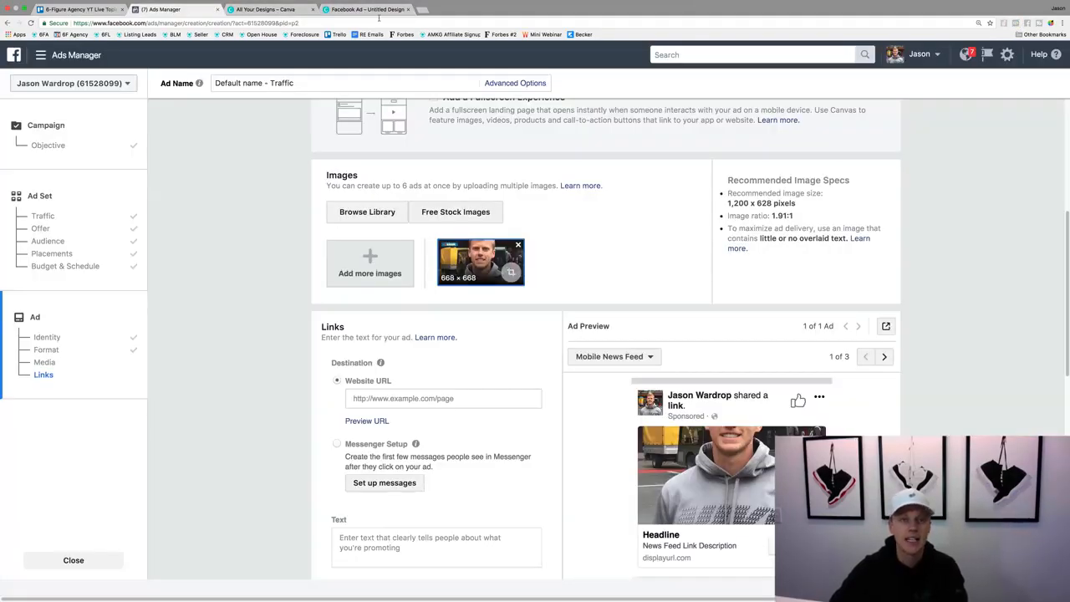
pyautogui.click(266, 9)
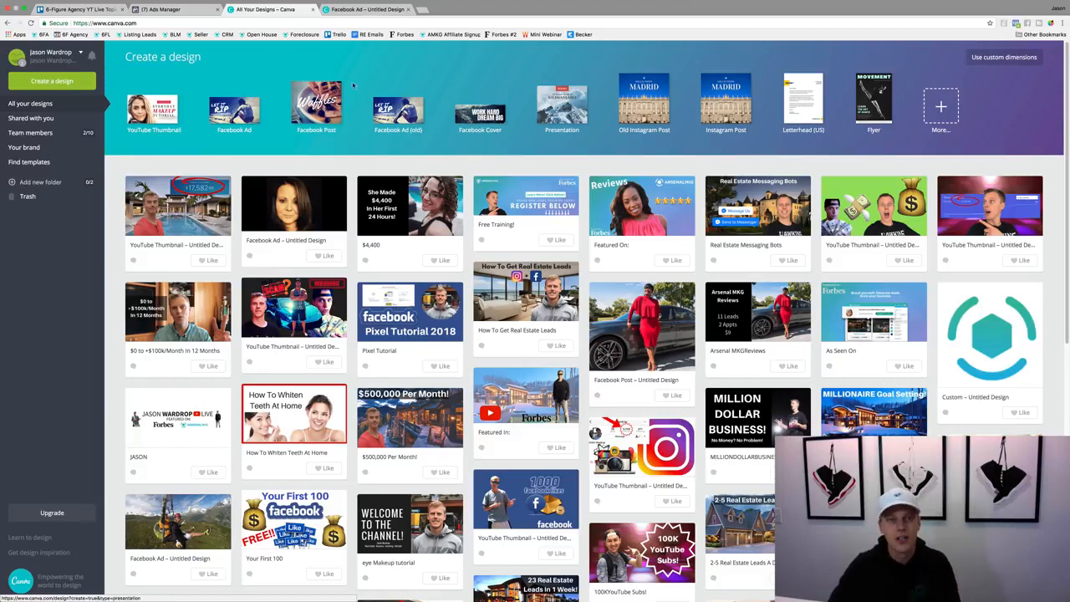
# Create a new Facebook Ad design and place the uploaded grey-hoodie cut-out portrait against the canvas's bottom edge.
pyautogui.click(232, 109)
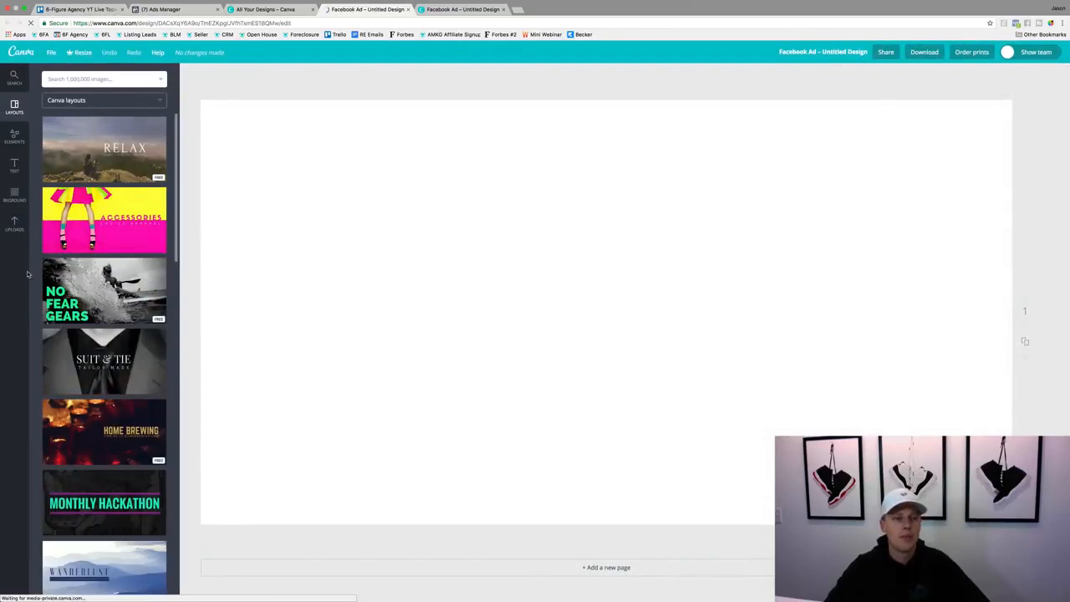
pyautogui.click(15, 221)
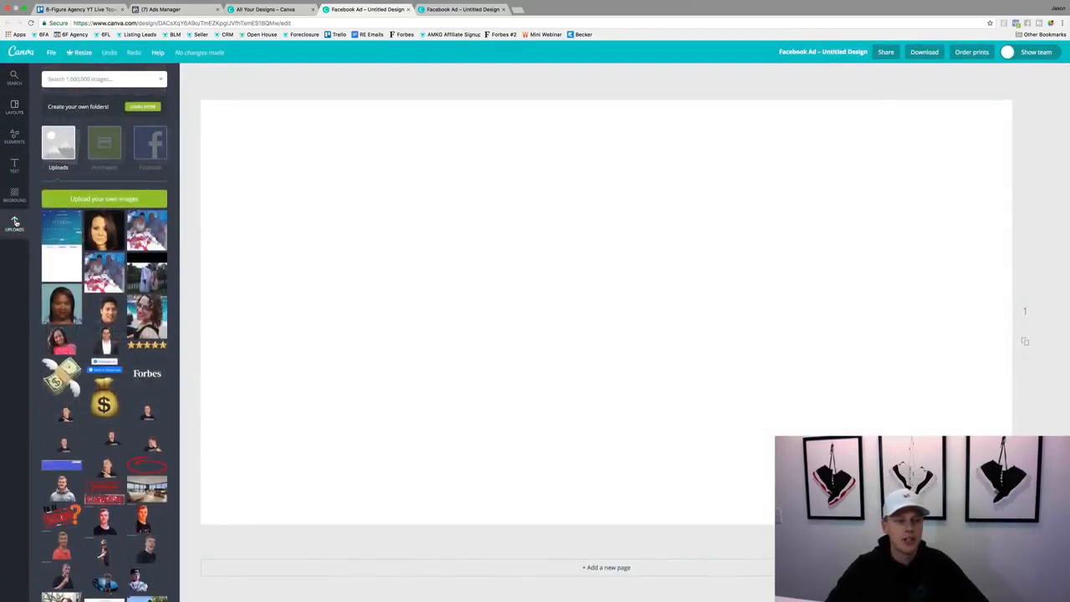
pyautogui.scroll(-5, 105, 334)
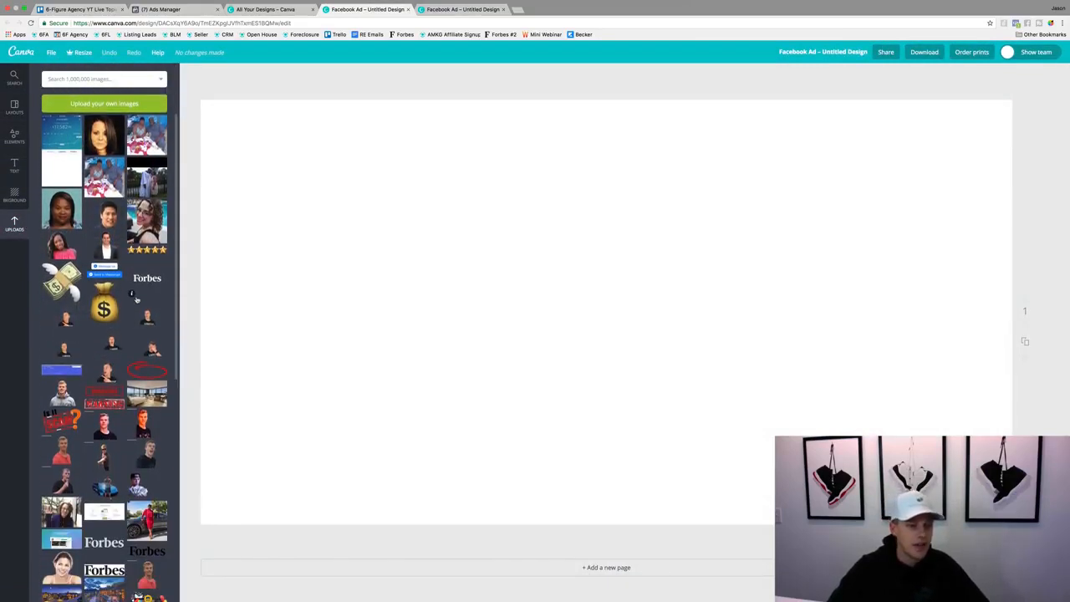
pyautogui.click(65, 292)
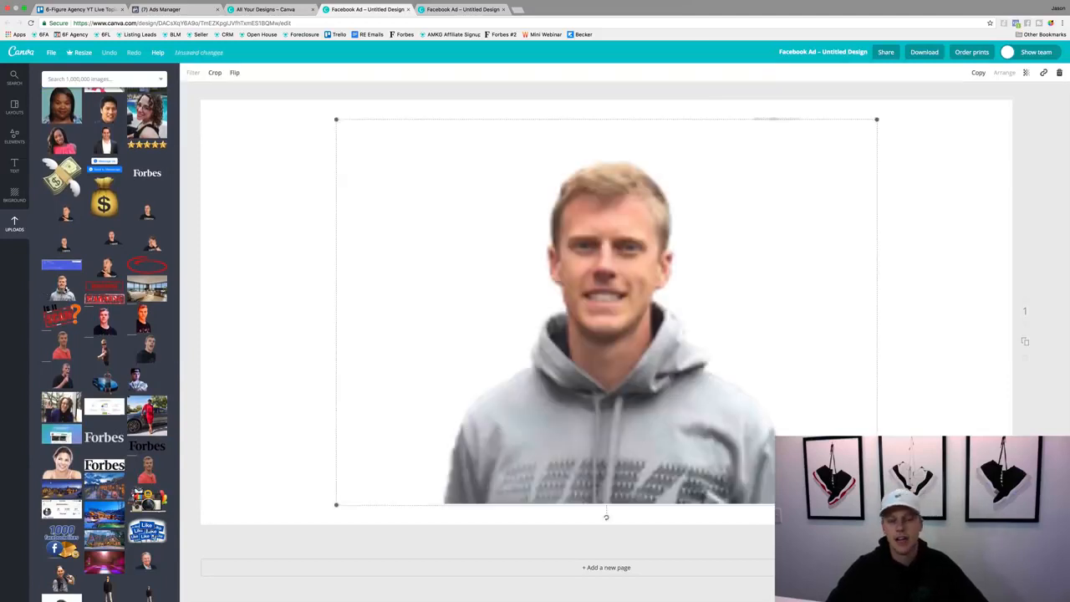
pyautogui.moveTo(574, 366); pyautogui.dragTo(574, 389)
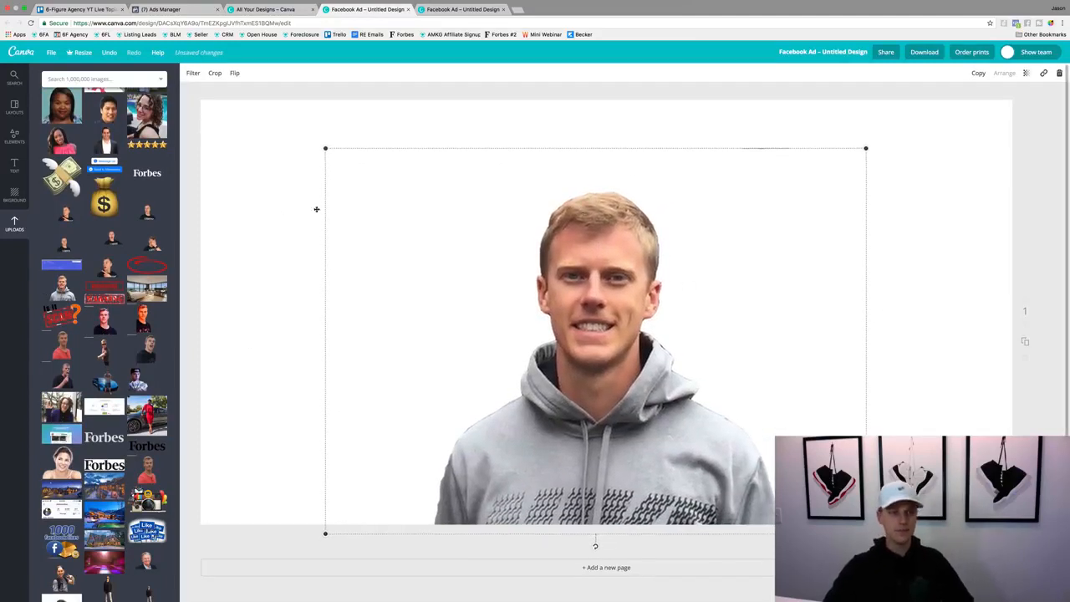
# Try two uploaded house photos as the background and delete each from the design.
pyautogui.scroll(5, 105, 334)
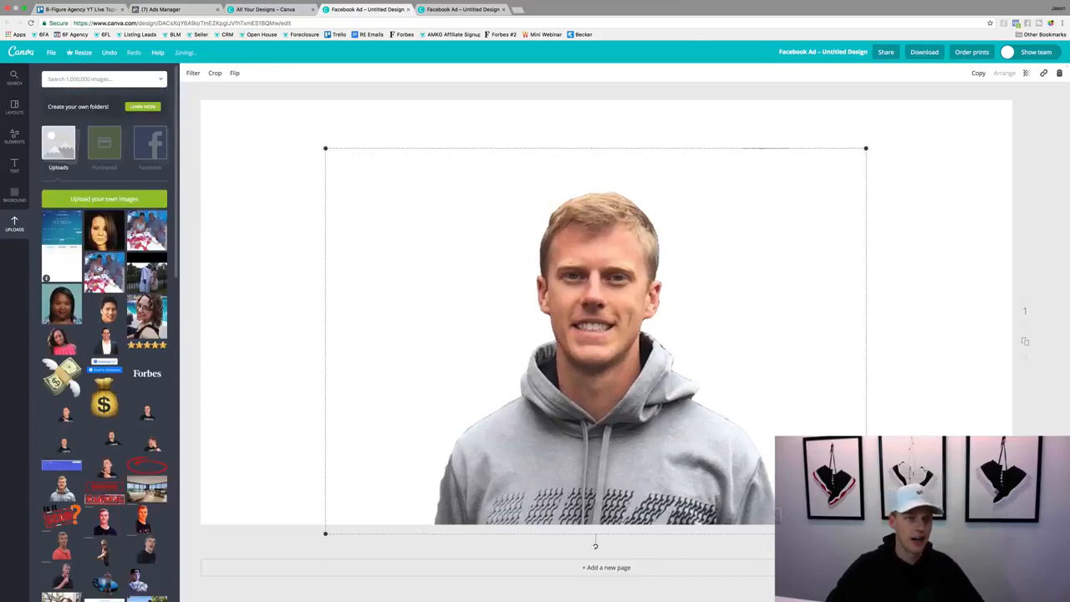
pyautogui.scroll(-3, 127, 256)
pyautogui.scroll(-2, 127, 257)
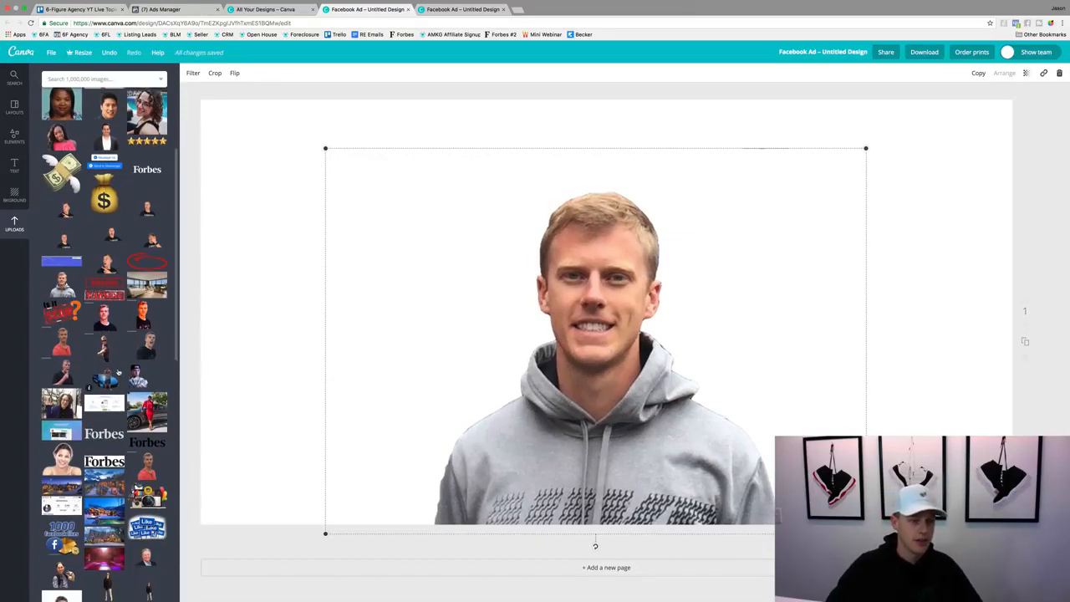
pyautogui.click(92, 502)
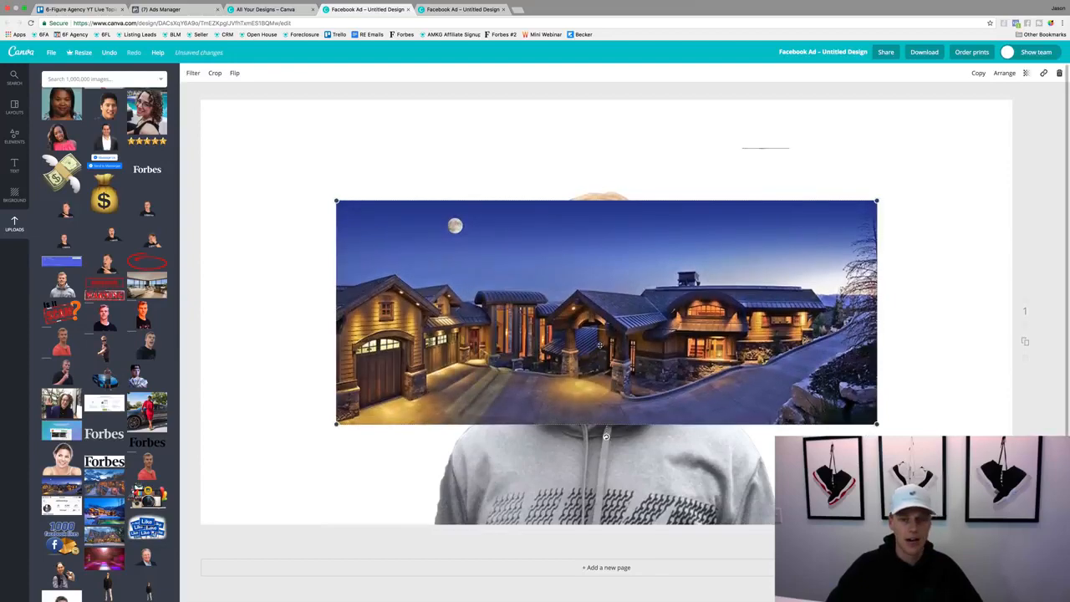
pyautogui.press('Delete')
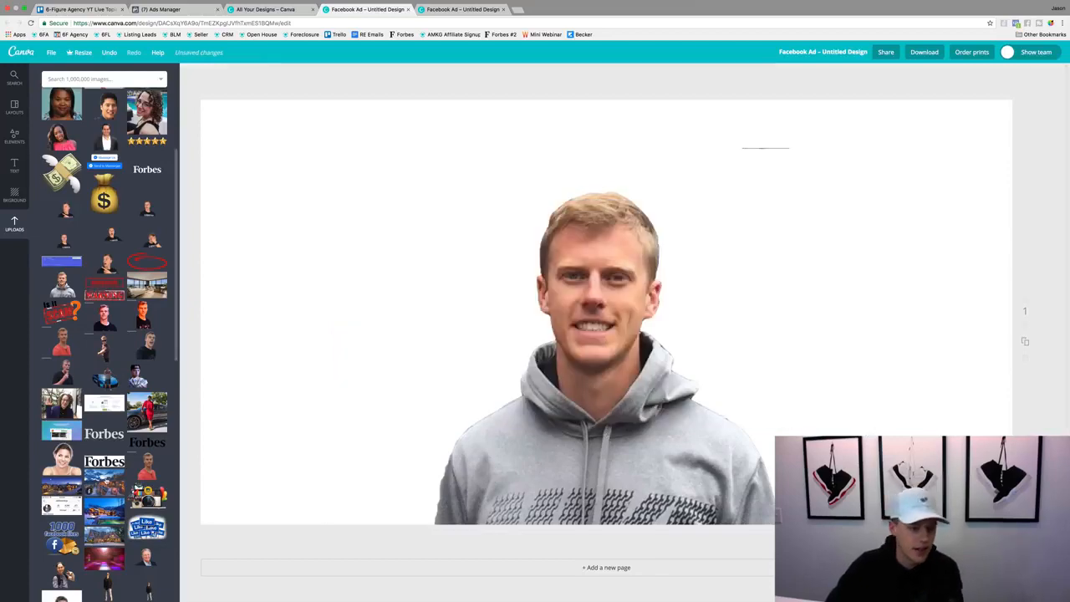
pyautogui.click(104, 483)
pyautogui.press('Delete')
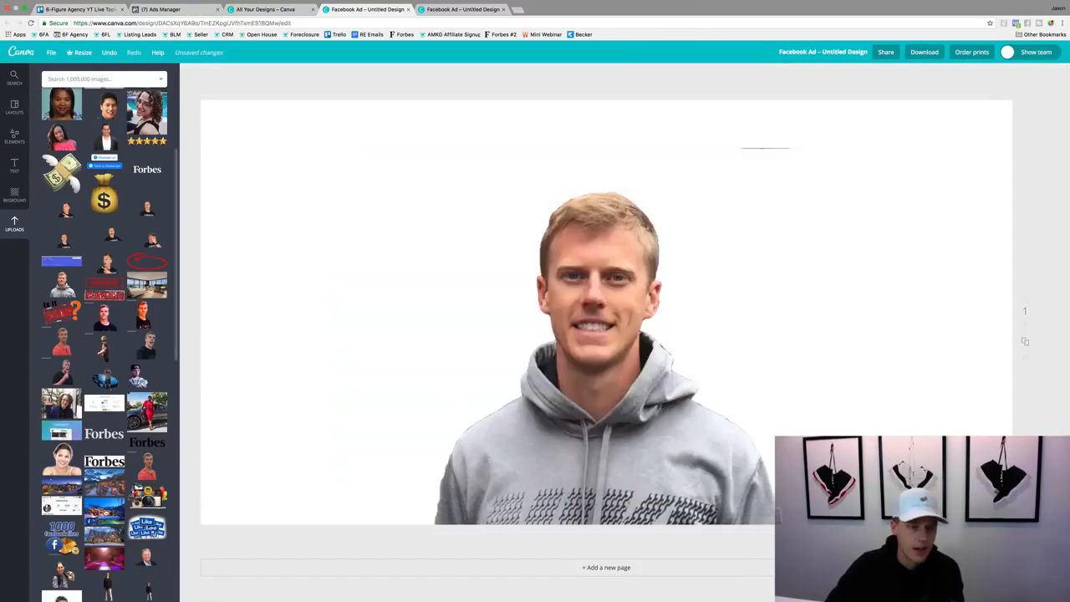
# Add the uploaded snowy house photo with the pool, enlarge it to cover the whole canvas, and send it behind the portrait.
pyautogui.click(90, 516)
pyautogui.moveTo(608, 351); pyautogui.dragTo(472, 320)
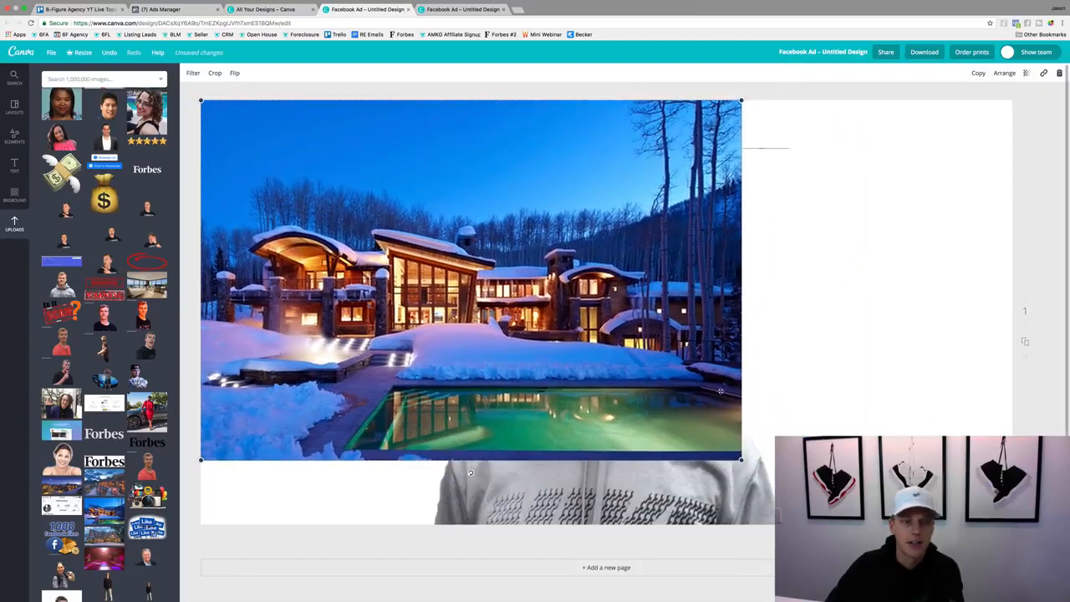
pyautogui.moveTo(741, 459); pyautogui.dragTo(1014, 583)
pyautogui.press('super+shift+[')
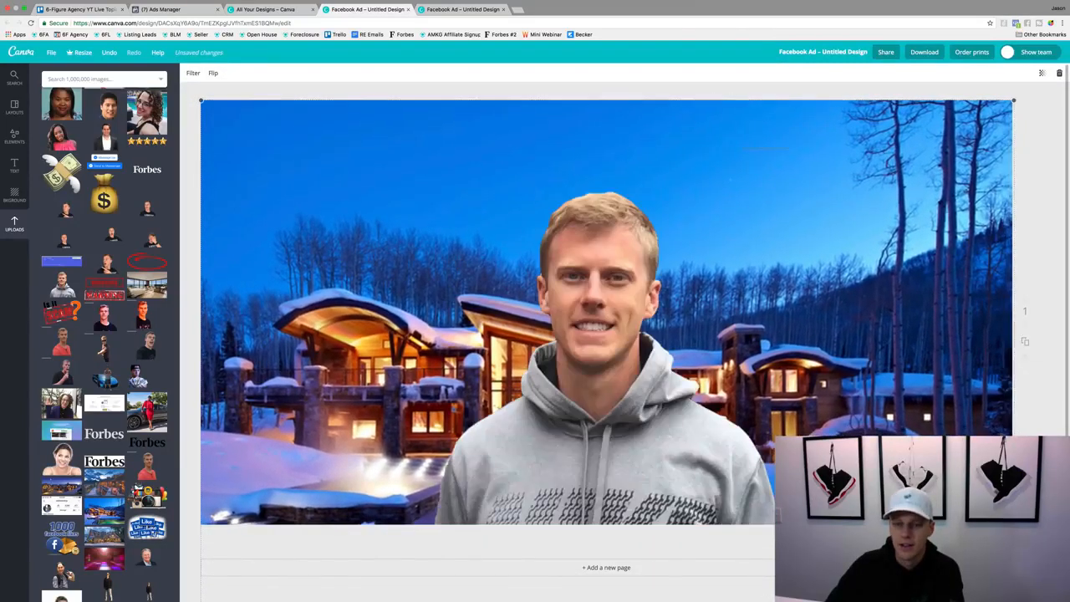
# Shift the background photo up to show more of the house and pool, and realign the portrait with the bottom edge.
pyautogui.moveTo(785, 421)
pyautogui.mouseDown()
pyautogui.moveTo(782, 399)
pyautogui.moveTo(782, 427)
pyautogui.mouseUp()
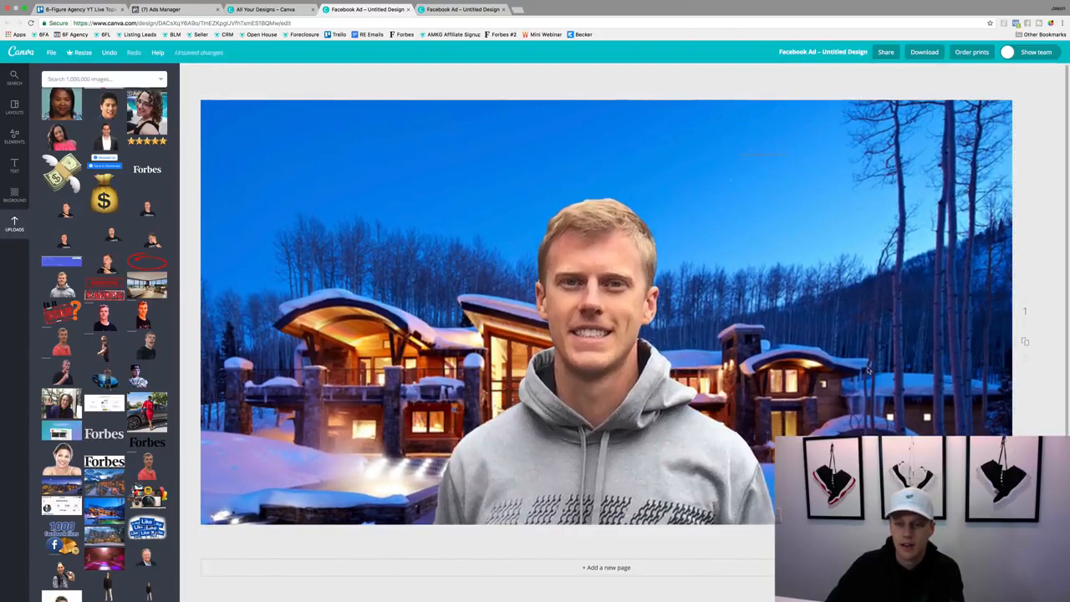
pyautogui.moveTo(897, 338); pyautogui.dragTo(895, 299)
pyautogui.moveTo(599, 454)
pyautogui.mouseDown()
pyautogui.moveTo(726, 331)
pyautogui.moveTo(638, 449)
pyautogui.moveTo(594, 447)
pyautogui.moveTo(606, 449)
pyautogui.mouseUp()
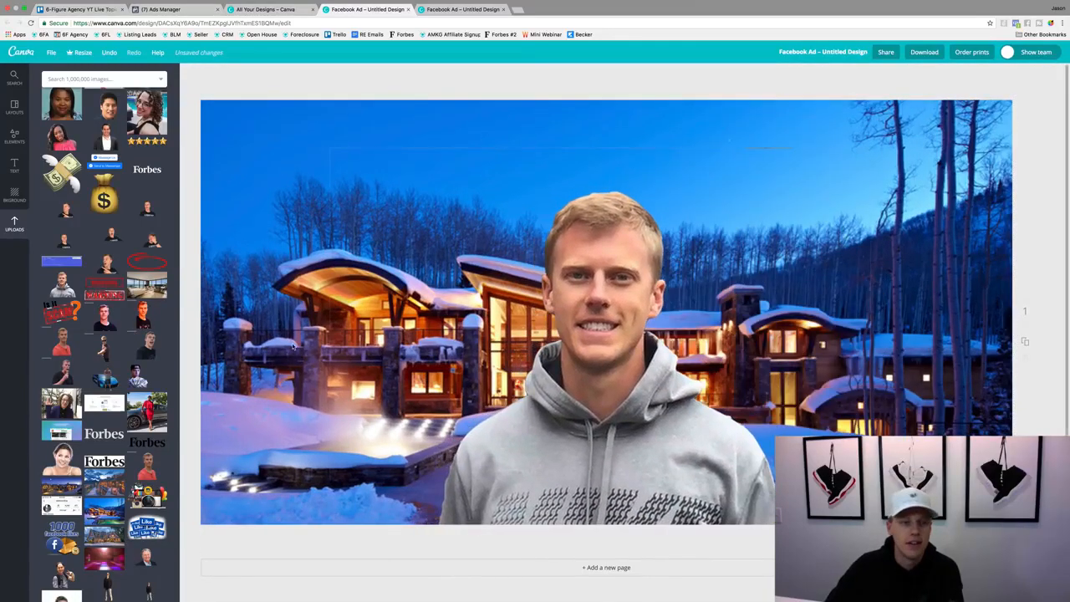
# Add a heading reading "Test Ad" to the design.
pyautogui.click(13, 167)
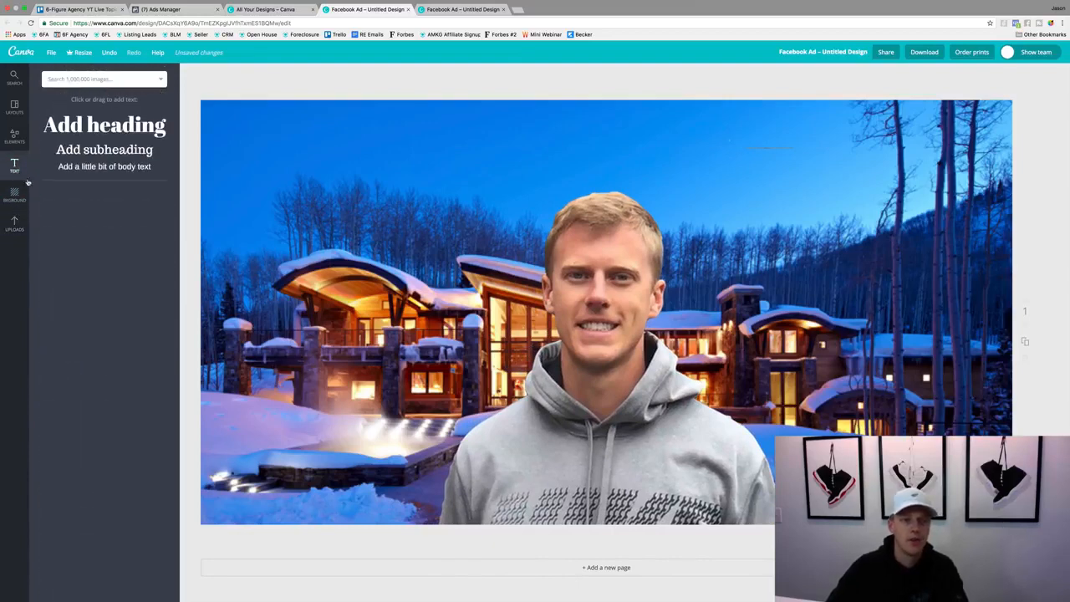
pyautogui.click(105, 124)
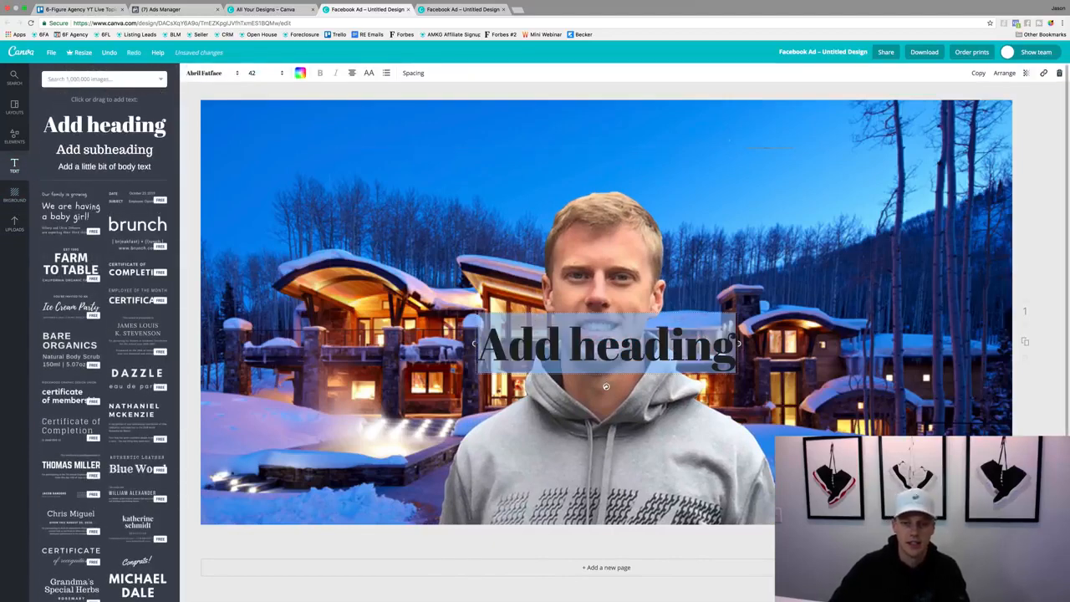
pyautogui.write('Test Ad')
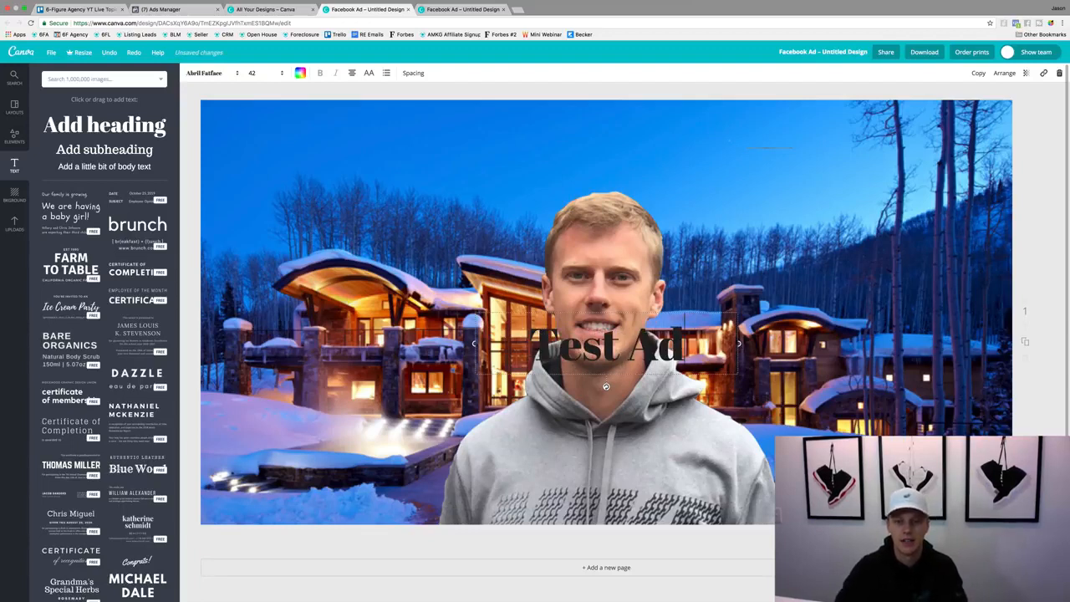
# Colour the "Test Ad" heading white and set its font to Aileron Heavy.
pyautogui.press('super+a')
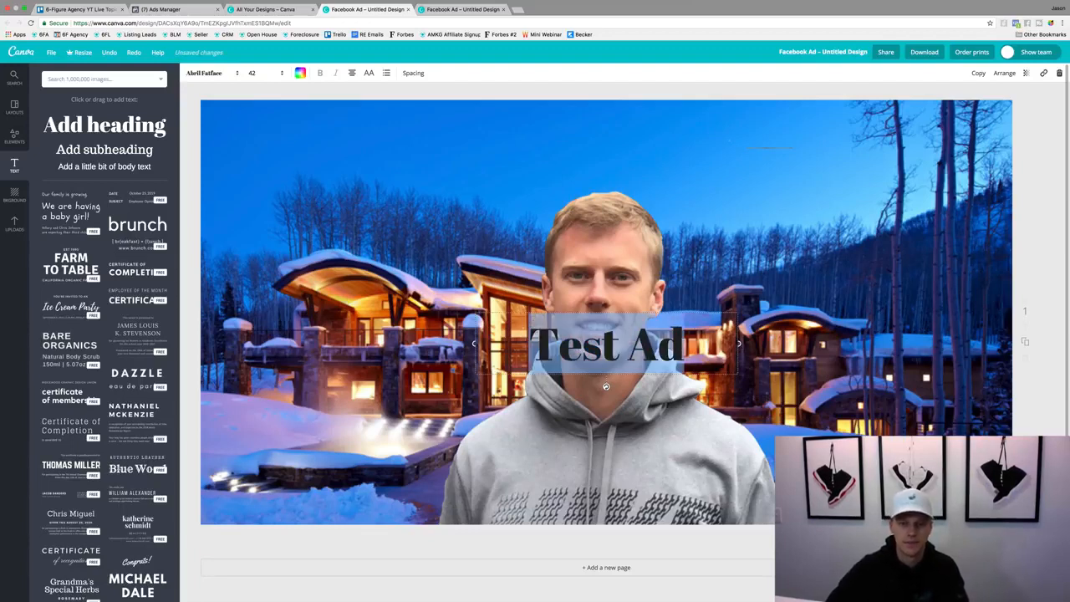
pyautogui.click(302, 75)
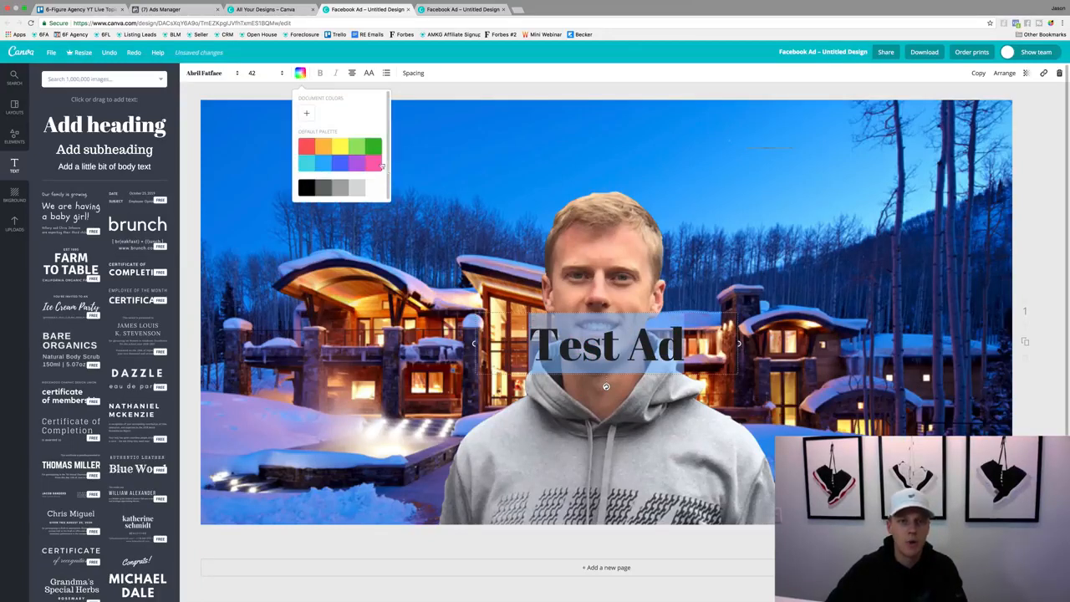
pyautogui.click(374, 189)
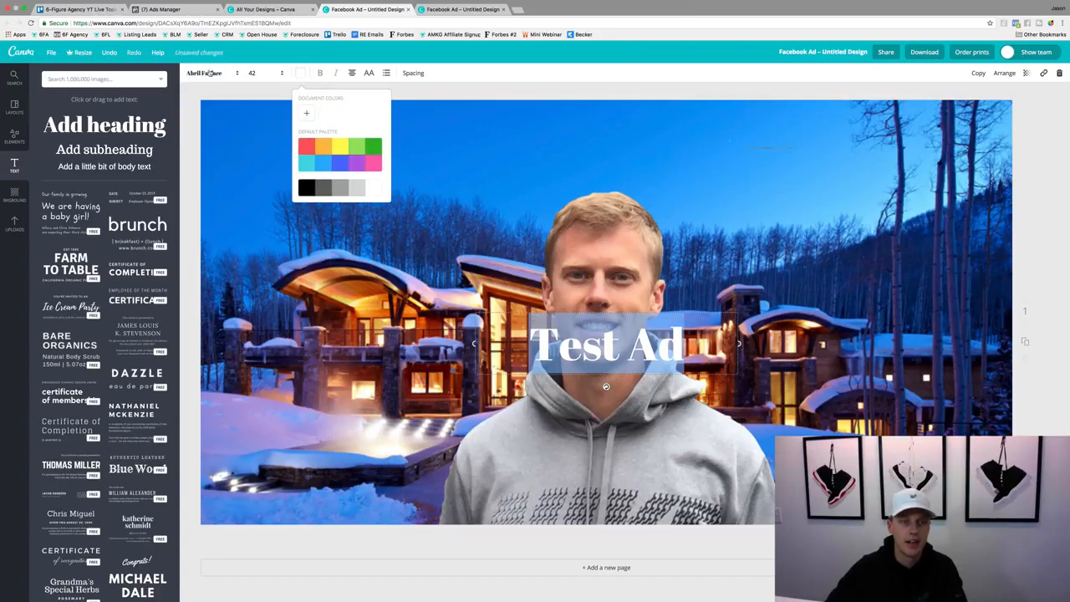
pyautogui.click(209, 73)
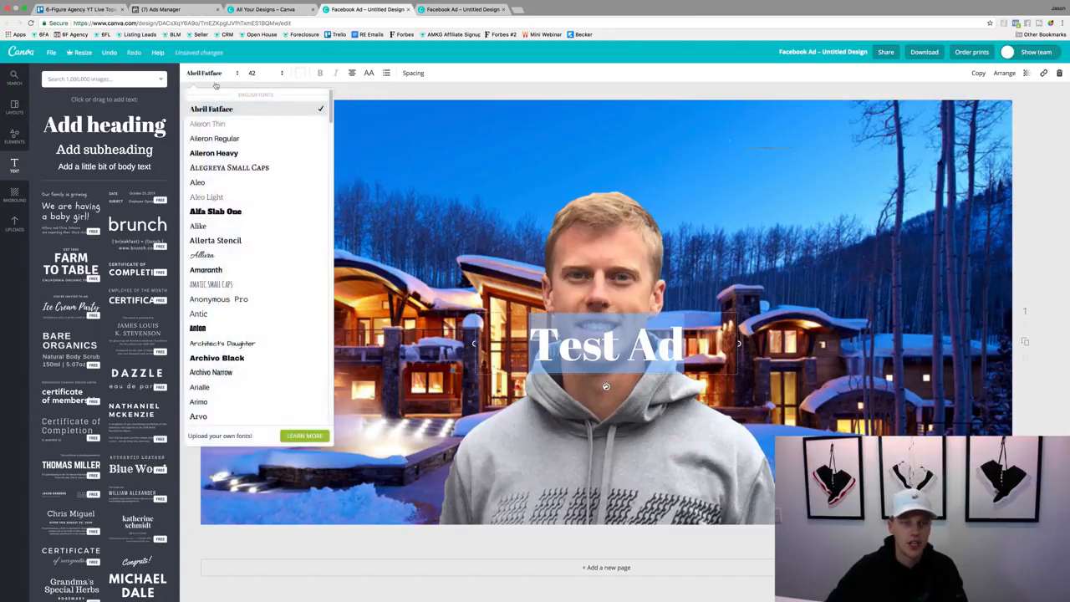
pyautogui.click(214, 153)
pyautogui.press('Escape')
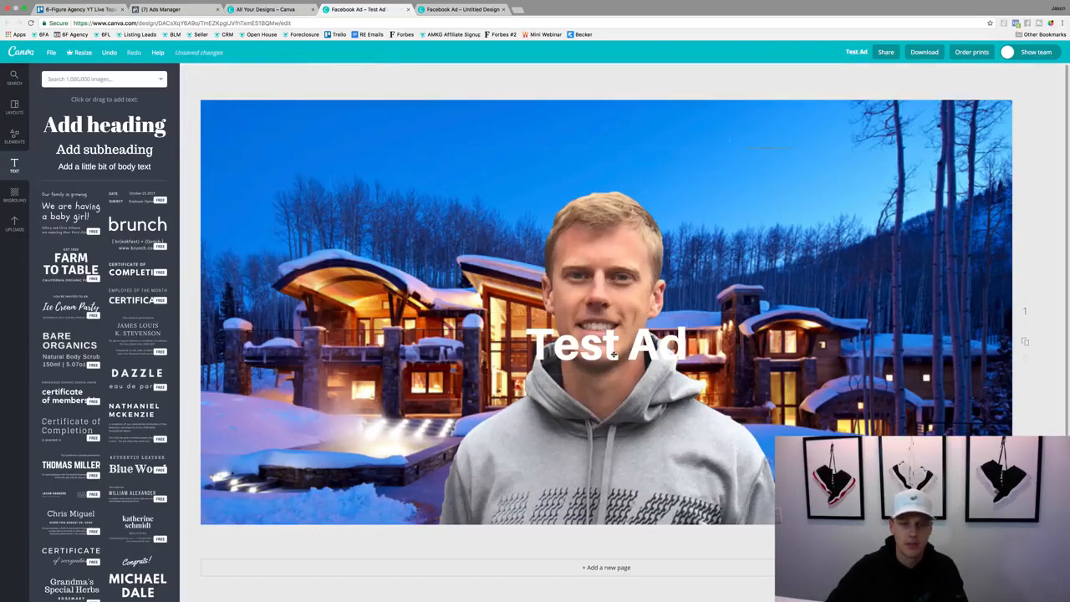
# Move the "Test Ad" heading into the sky at the design's upper-left corner, and delete it from the design.
pyautogui.moveTo(649, 354); pyautogui.dragTo(380, 148)
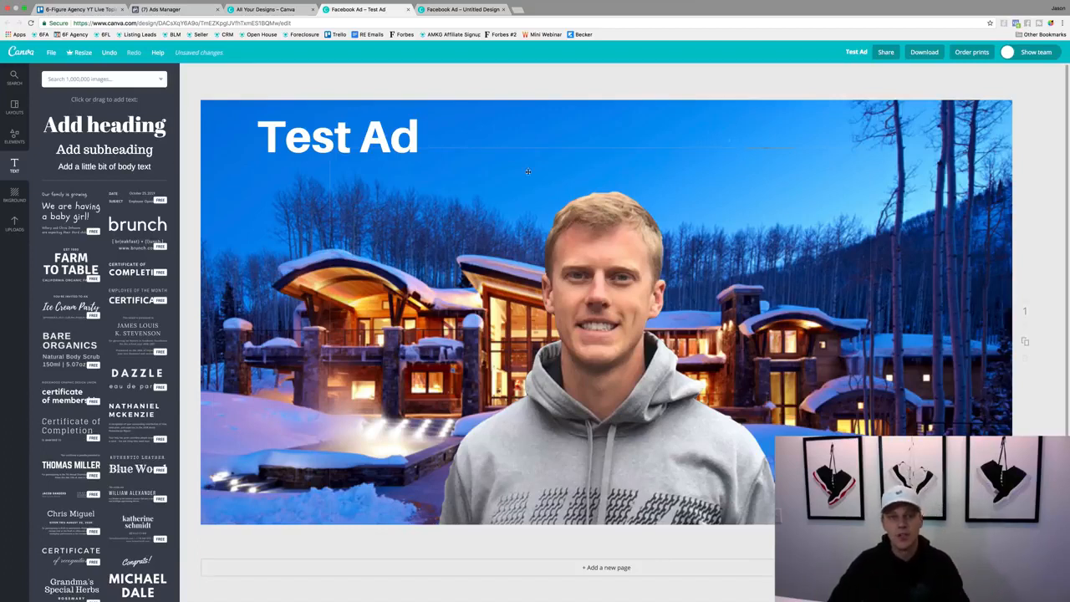
pyautogui.click(381, 125)
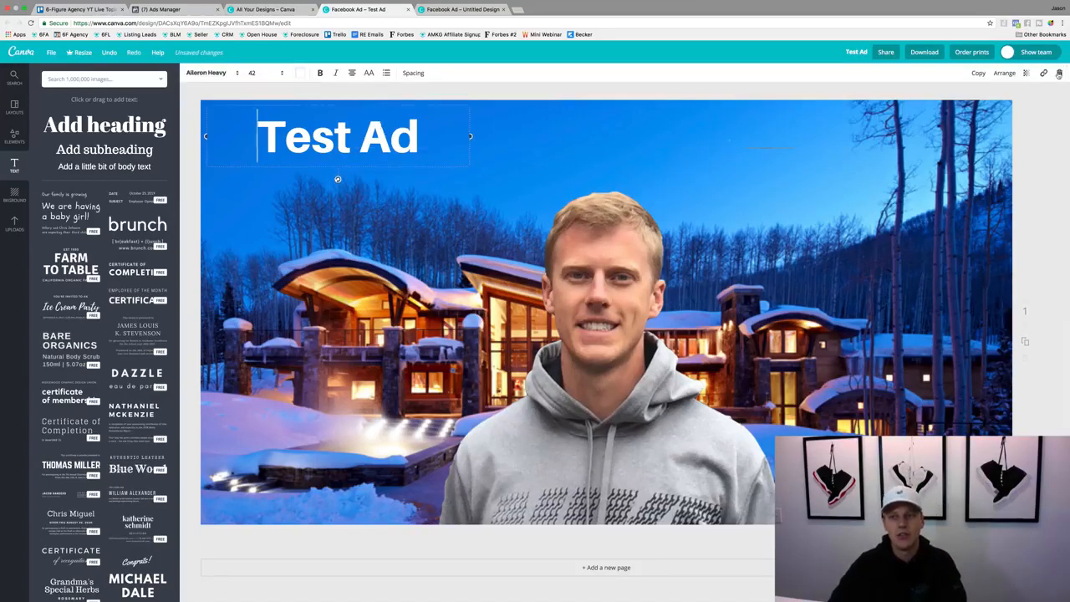
pyautogui.click(1059, 74)
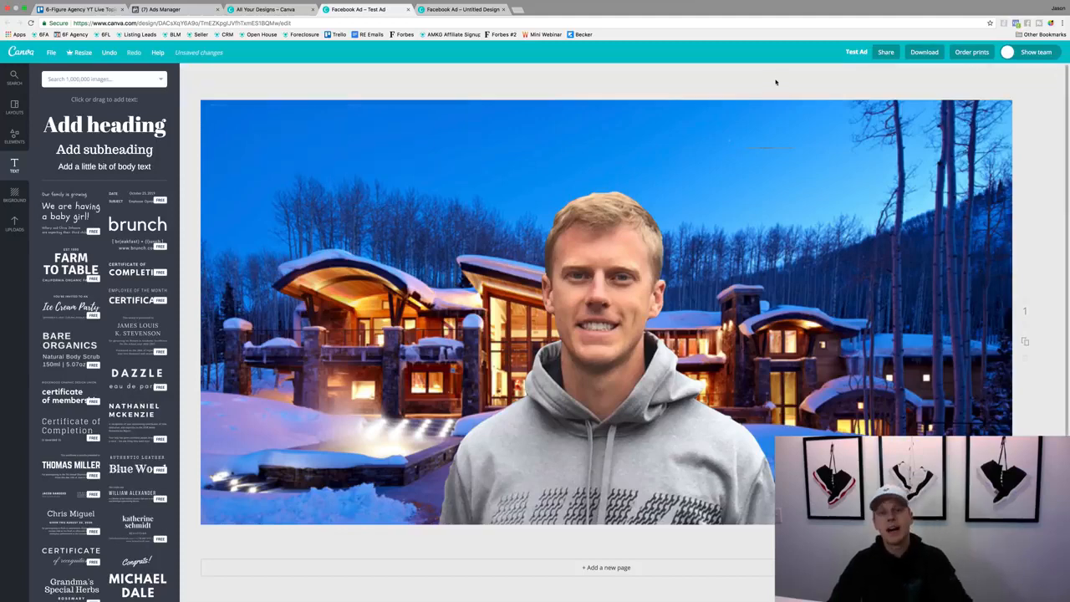
# Move the portrait to the right side of the design so the house and pool are uncovered.
pyautogui.moveTo(611, 412); pyautogui.dragTo(841, 398)
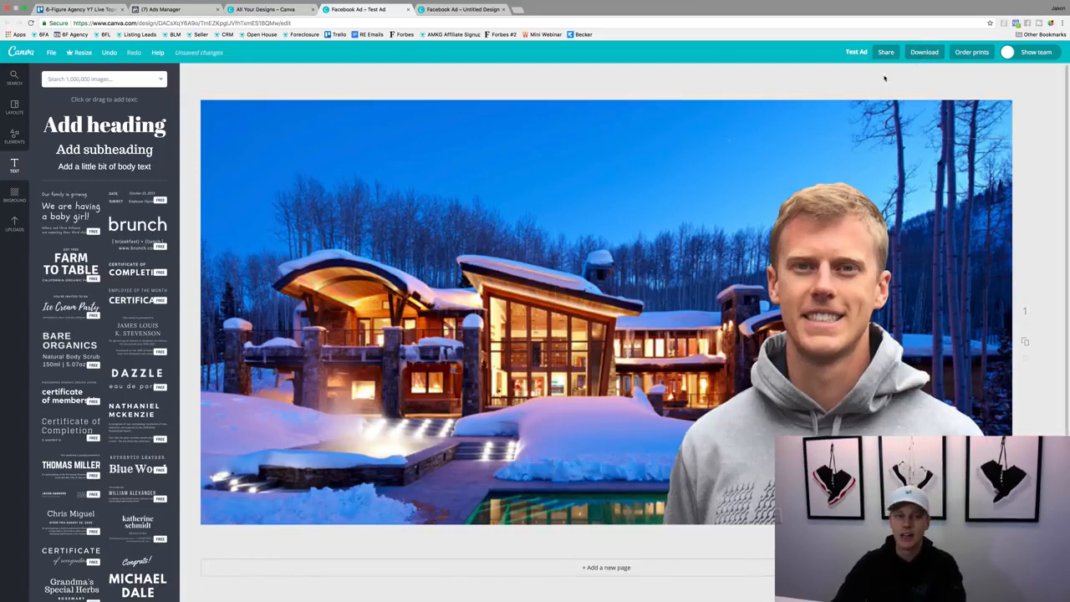
# Switch to Ads Manager and remove the portrait photo from the ad's images.
pyautogui.click(180, 12)
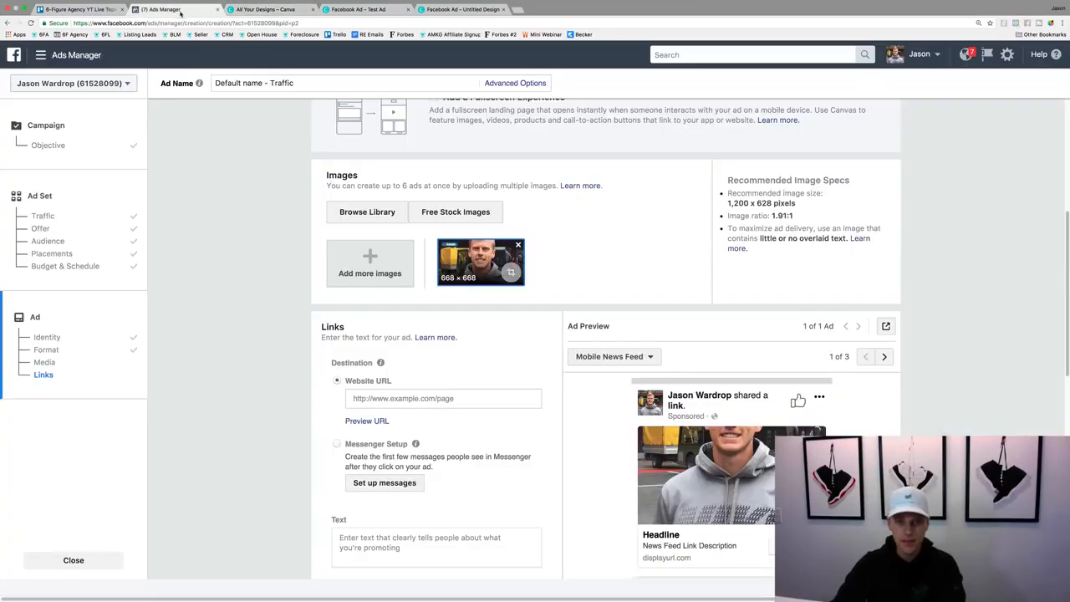
pyautogui.click(519, 245)
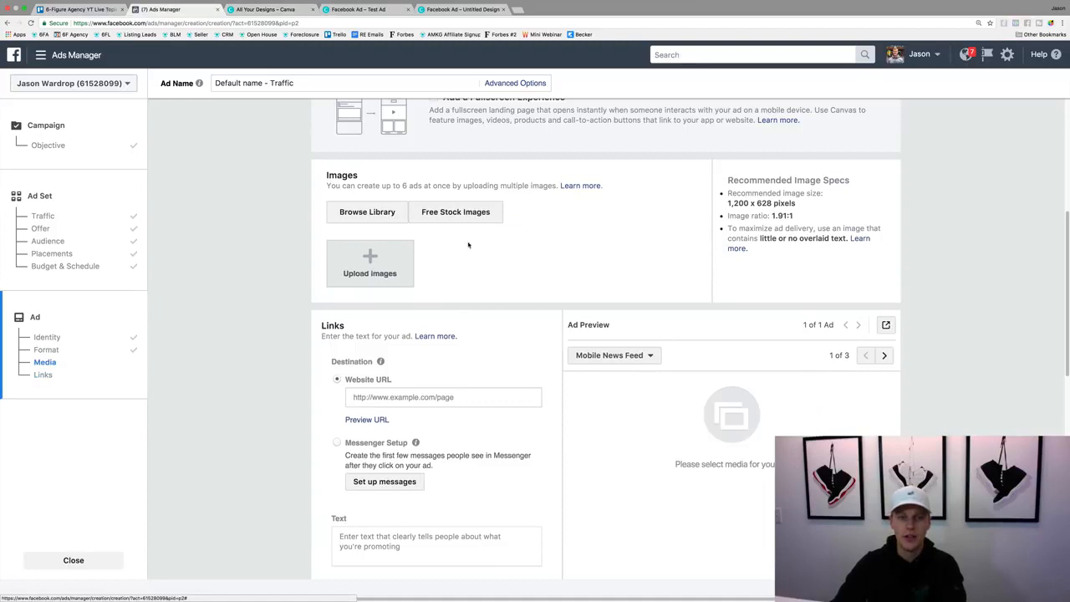
pyautogui.click(370, 265)
pyautogui.click(631, 180)
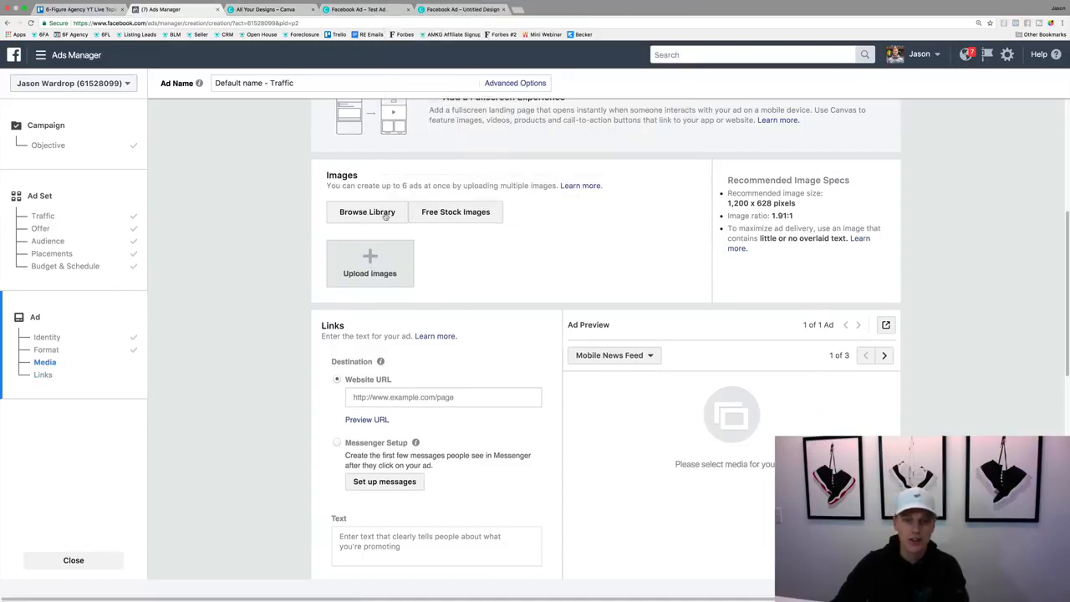
# Add the 1590 × 860 grey house photo from the image library's ad images to the ad.
pyautogui.click(385, 216)
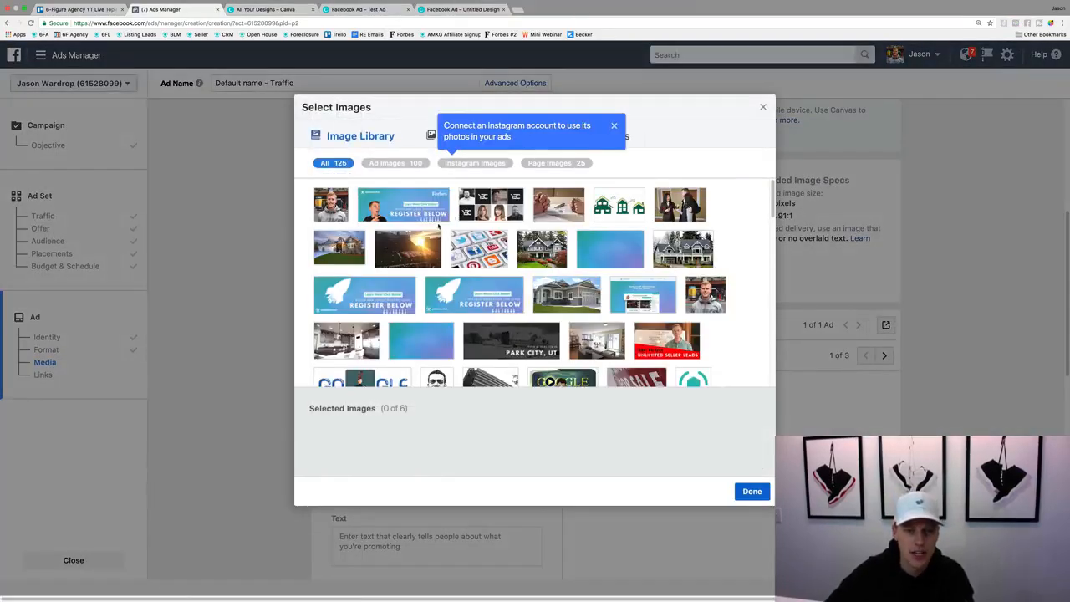
pyautogui.scroll(-3, 571, 257)
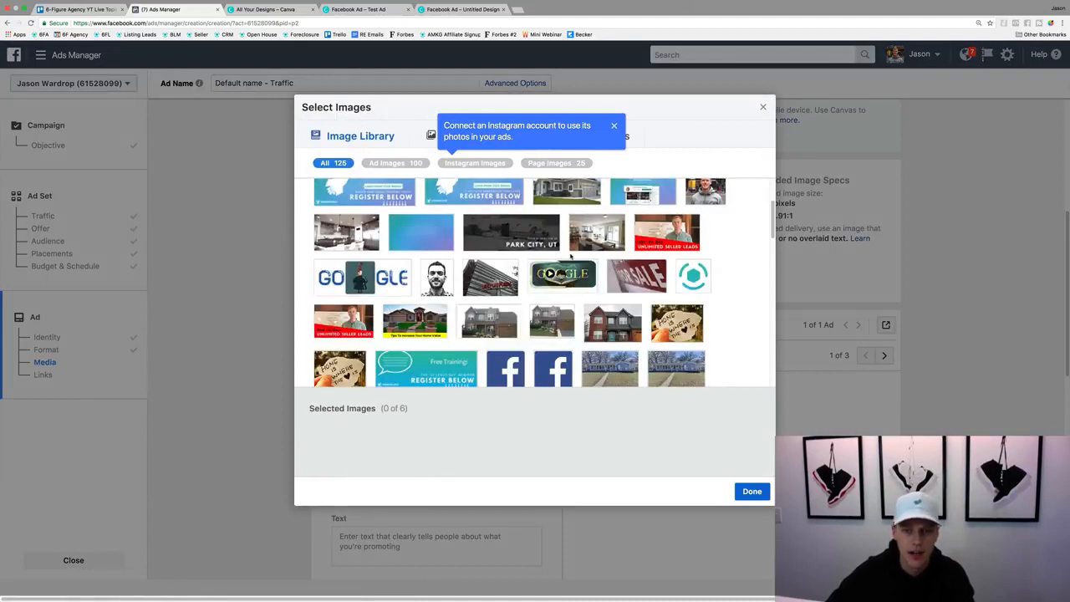
pyautogui.scroll(-3, 571, 257)
pyautogui.click(387, 163)
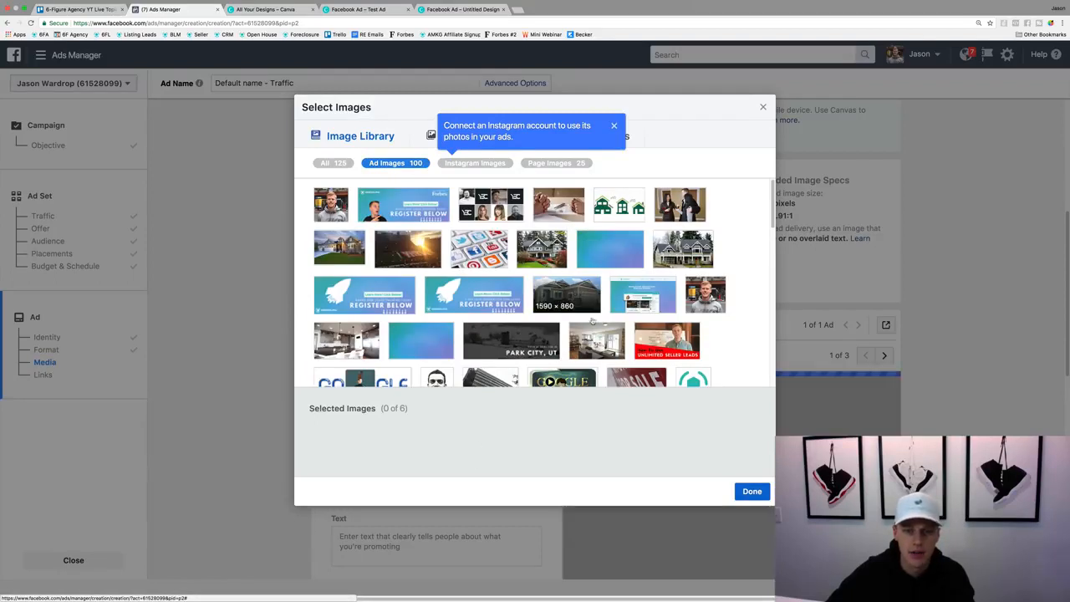
pyautogui.click(572, 295)
pyautogui.click(752, 492)
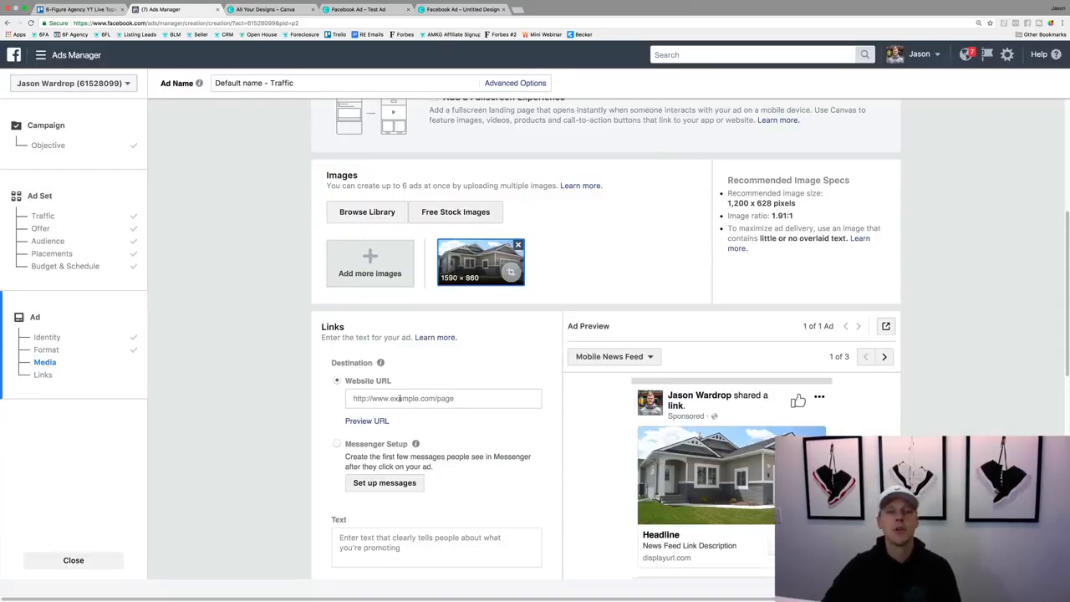
# Open google.com in a new browser tab and copy its web address.
pyautogui.press('super+t')
pyautogui.write('google')
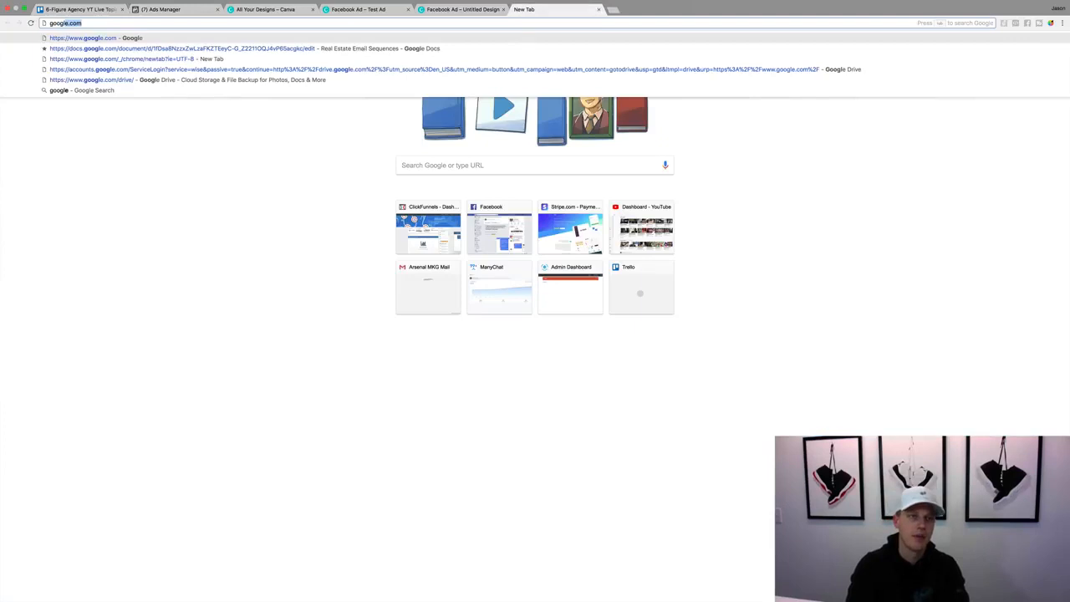
pyautogui.press('Return')
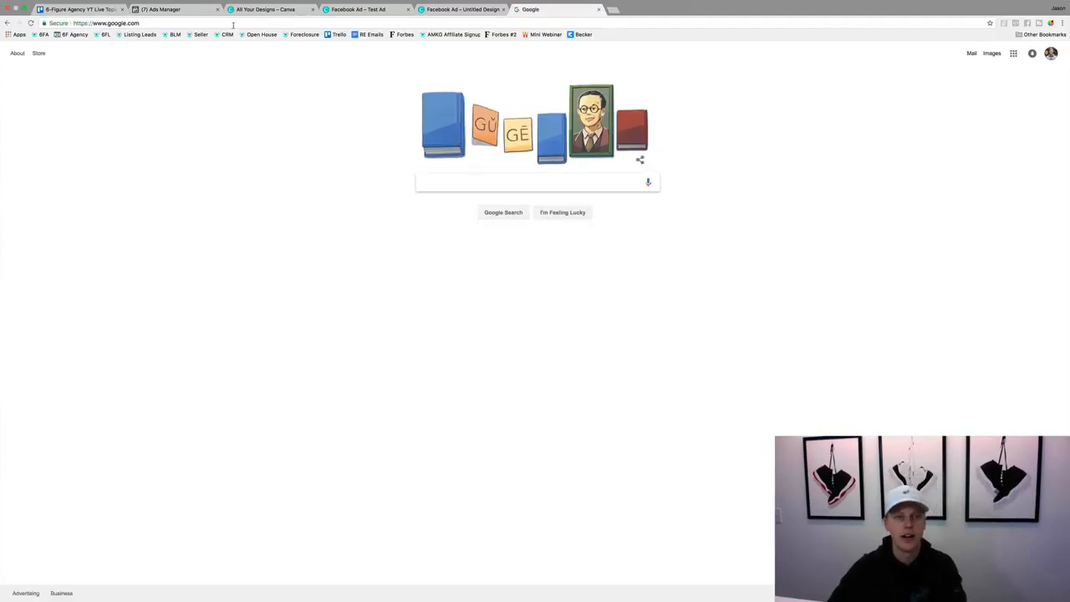
pyautogui.click(178, 20)
pyautogui.hotkey('ctrl', 'c')
pyautogui.click(167, 9)
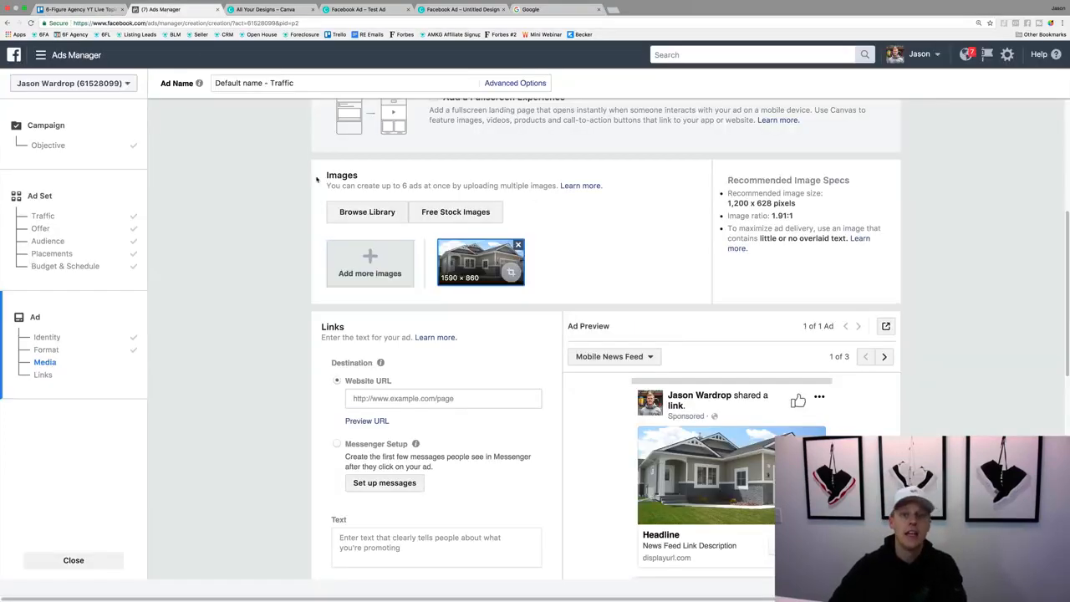
pyautogui.click(436, 397)
pyautogui.hotkey('ctrl', 'v')
pyautogui.click(298, 368)
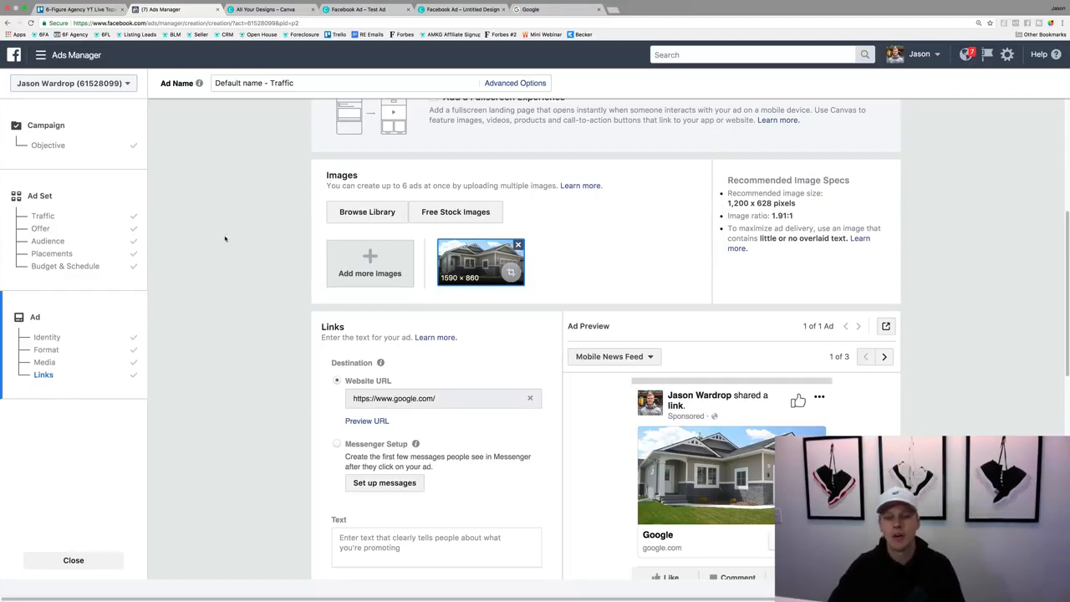
# Enter "Test text copy" as the ad's main text.
pyautogui.scroll(-3, 306, 308)
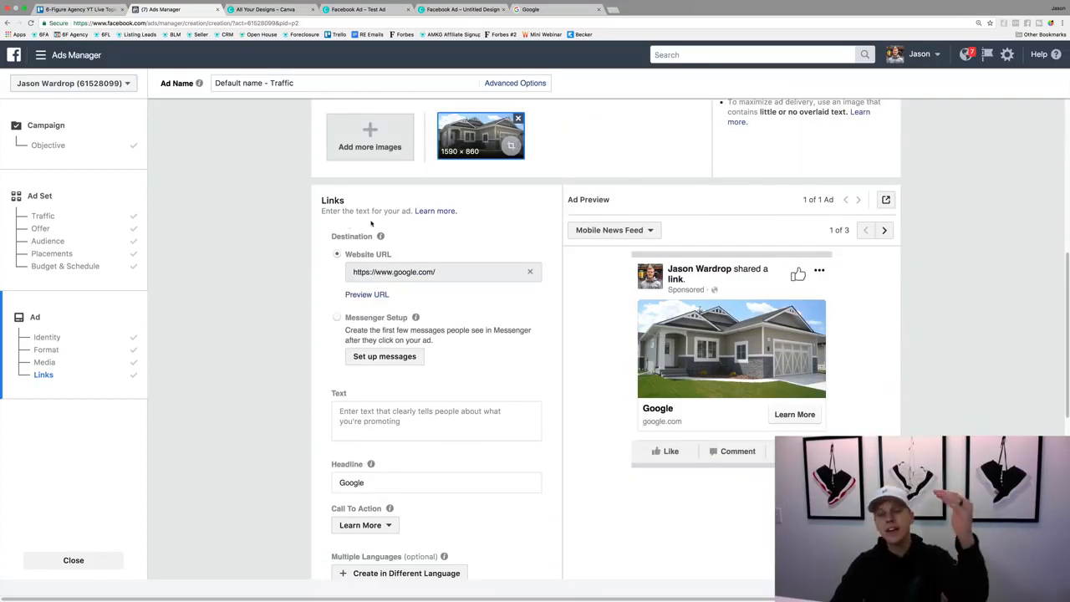
pyautogui.scroll(-1, 380, 236)
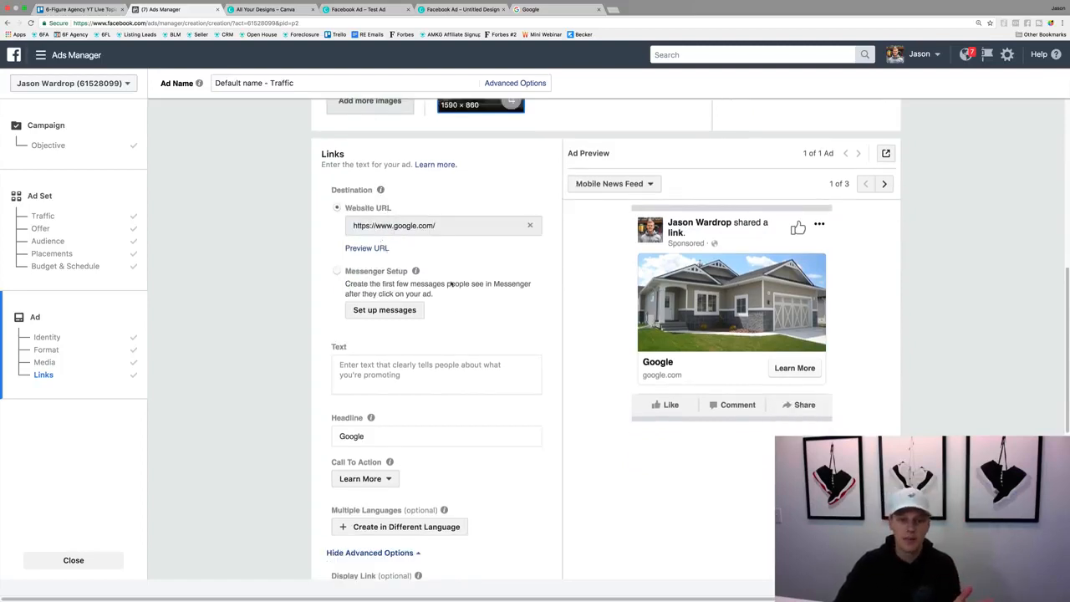
pyautogui.click(422, 369)
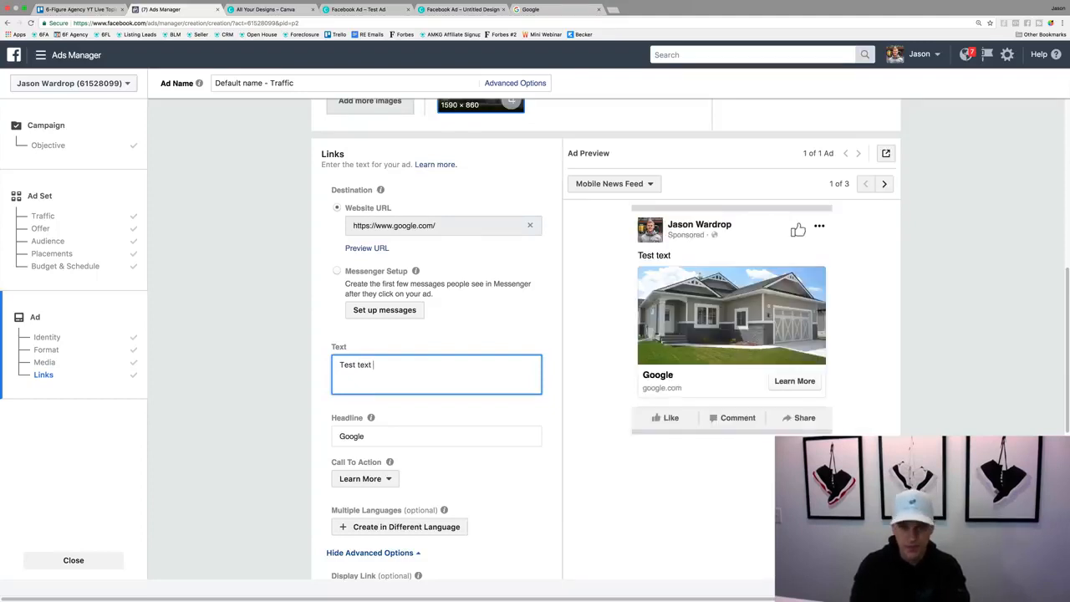
pyautogui.write('Test text copy')
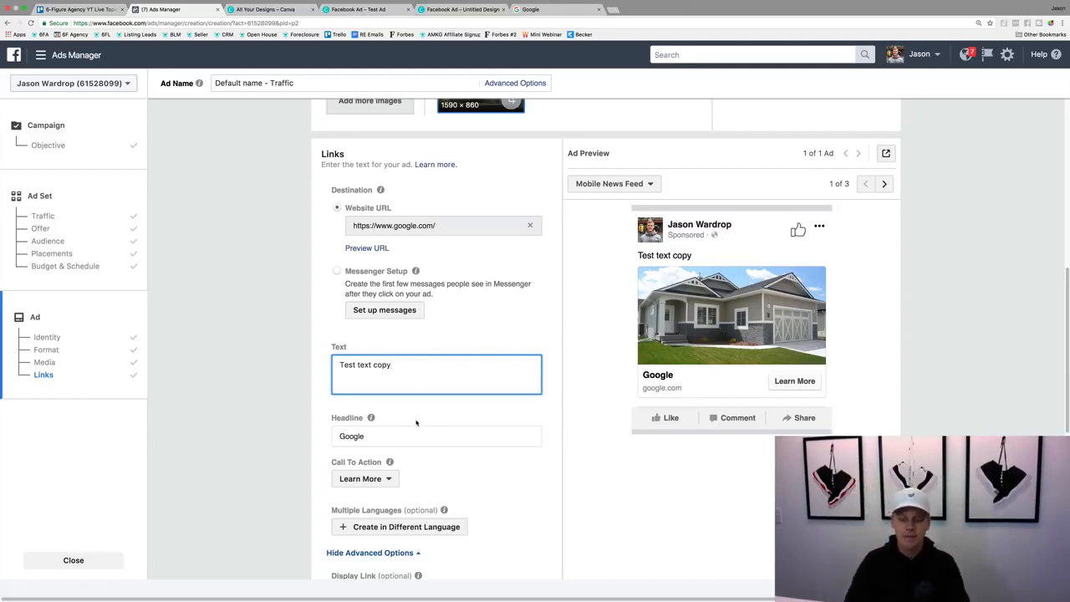
# Replace the ad's main text with the opening line "Orlando Homeowners!".
pyautogui.press('super+a')
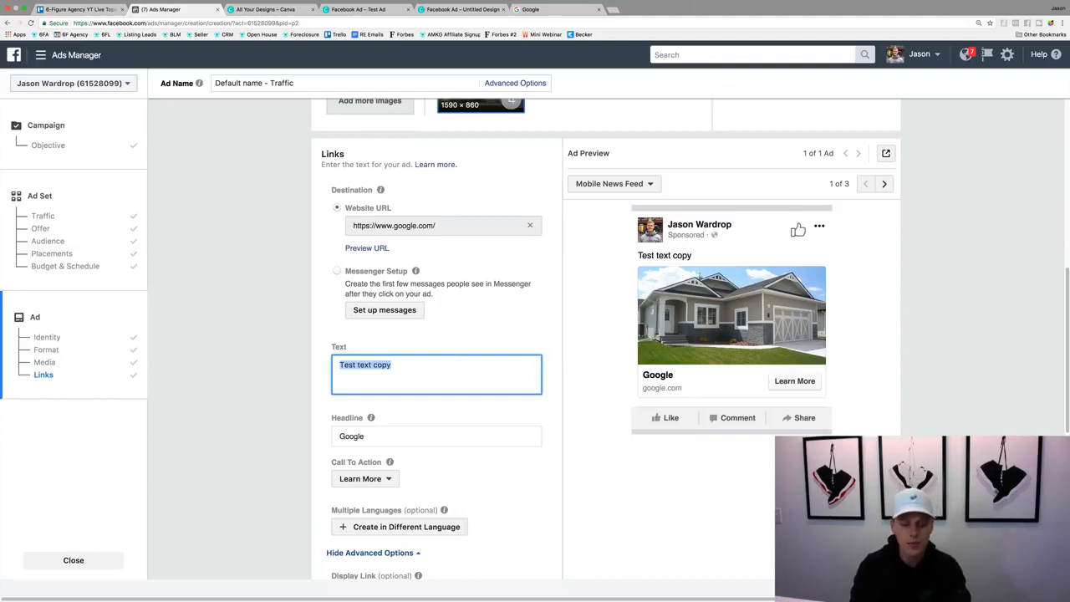
pyautogui.write('Orland')
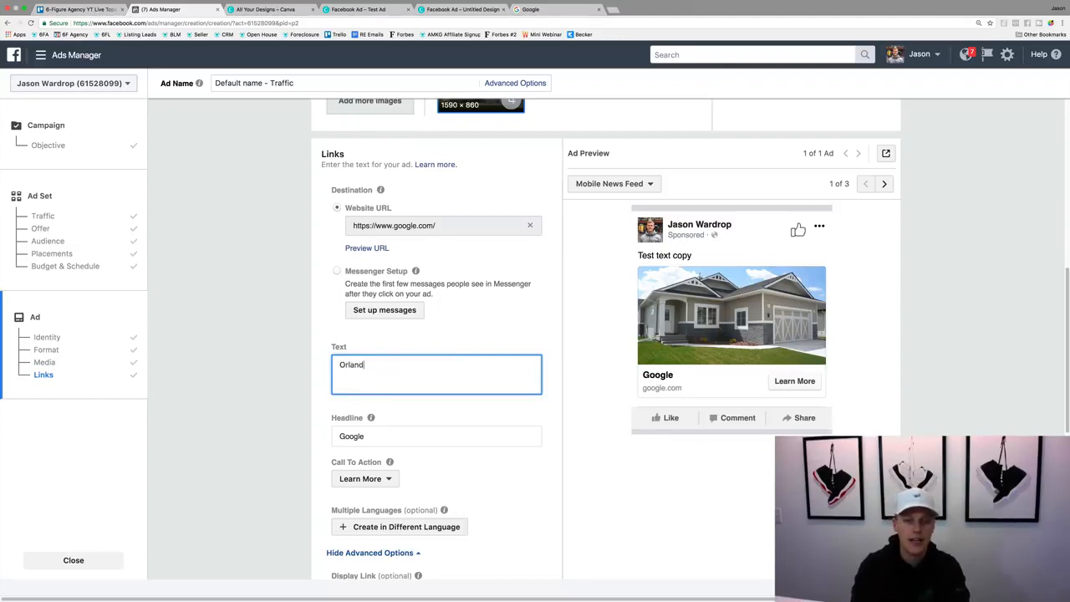
pyautogui.write('o Homeowners!')
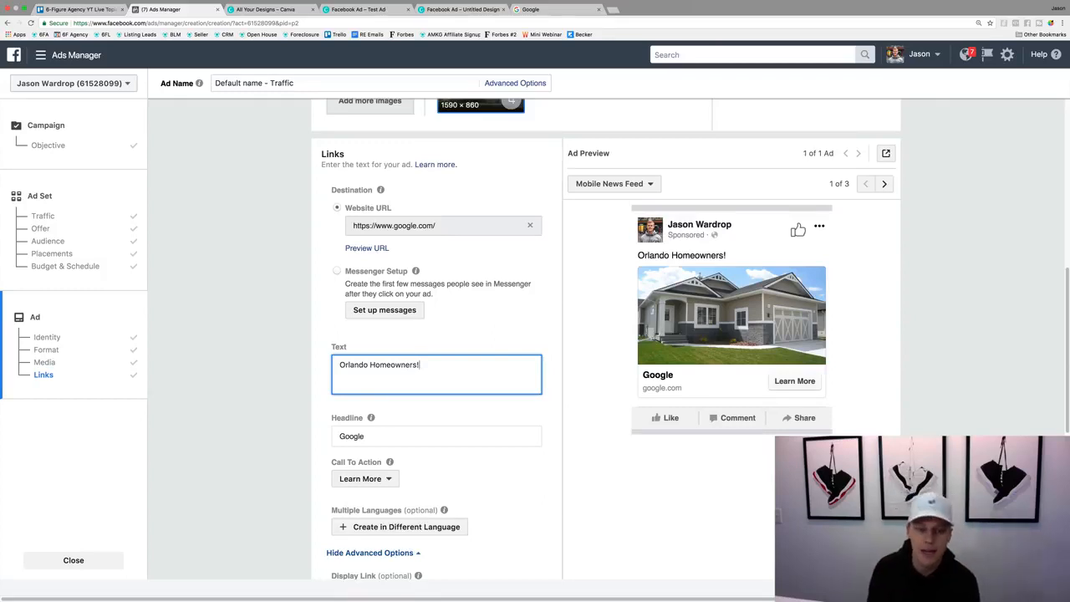
# Add a new paragraph to the ad text reading "Are you looking to sell your home in the next 3-6 months?".
pyautogui.press('Return')
pyautogui.press('Return')
pyautogui.write('A')
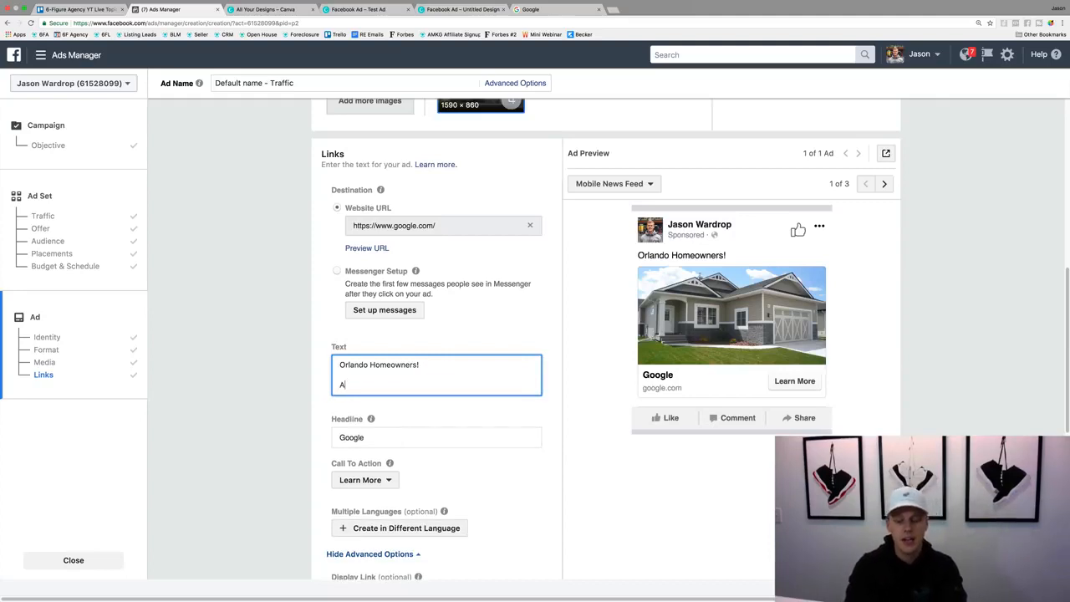
pyautogui.write('re you looking to')
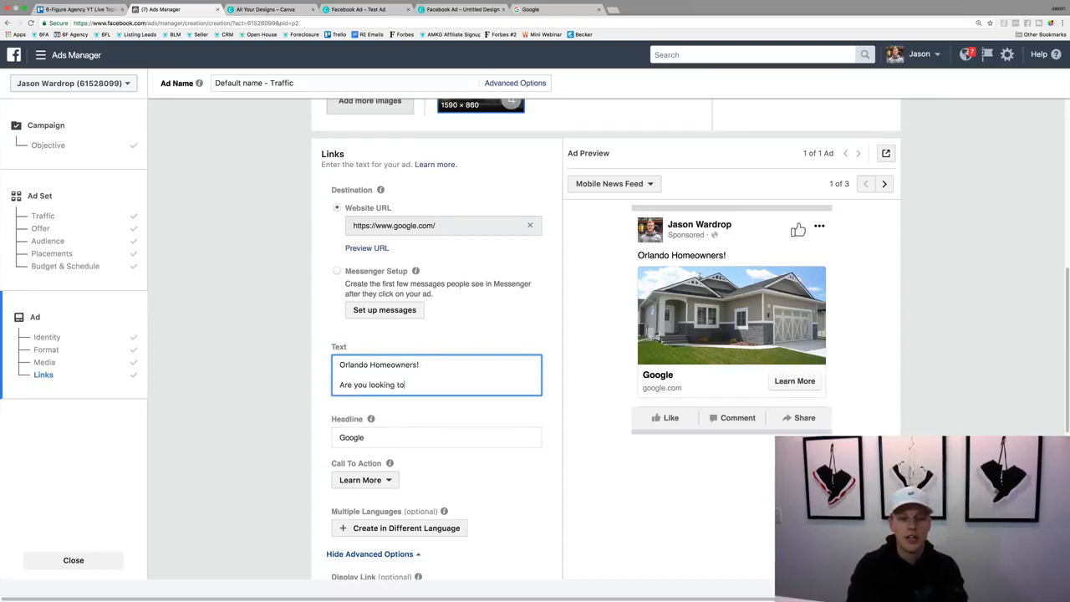
pyautogui.write(' sell your home in ')
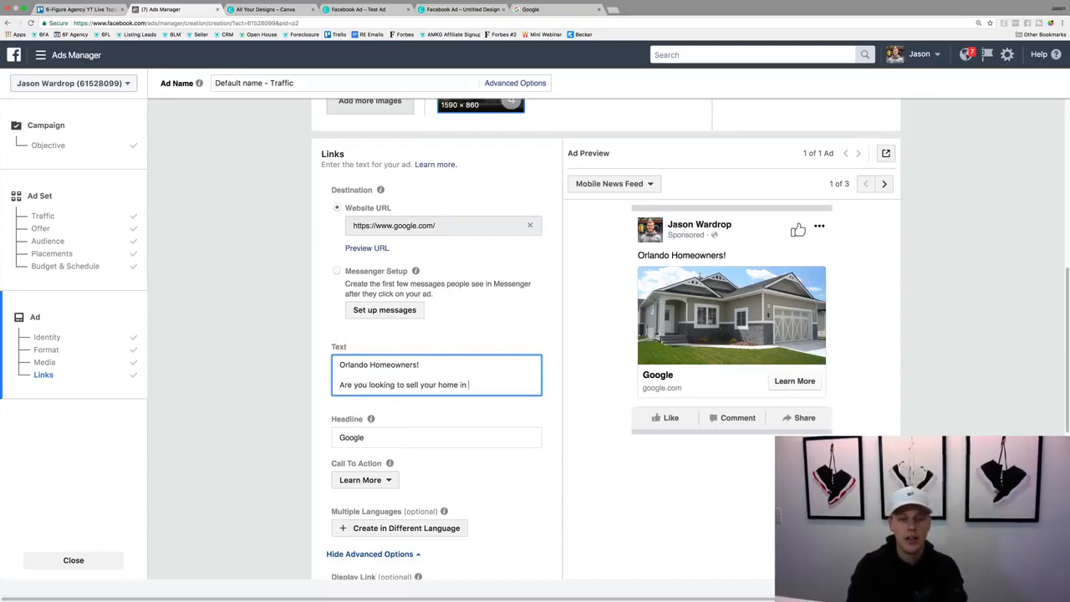
pyautogui.write('the next 3')
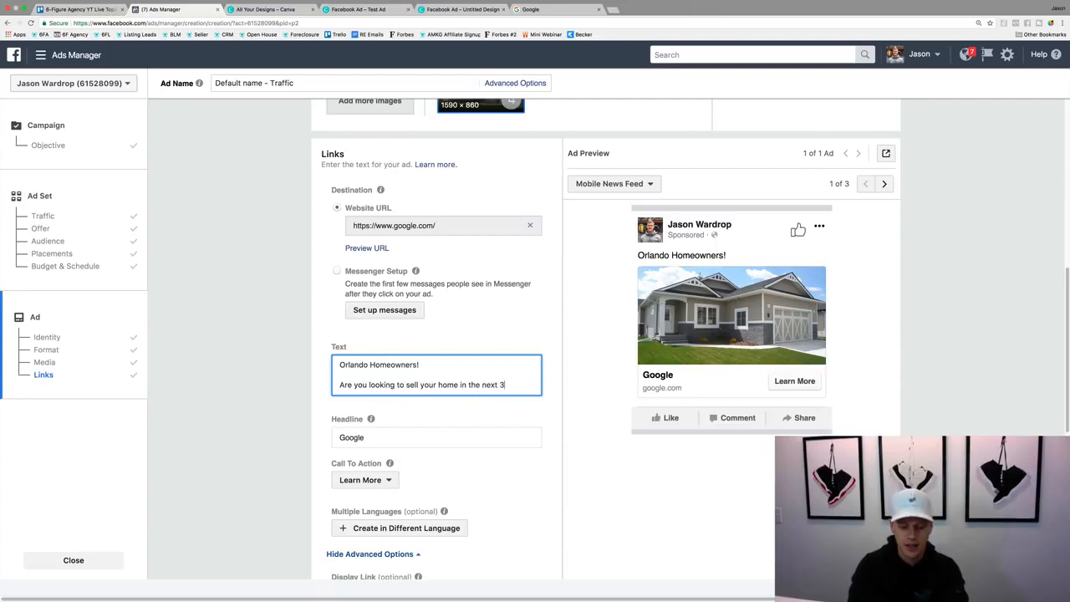
pyautogui.write('-6 months?')
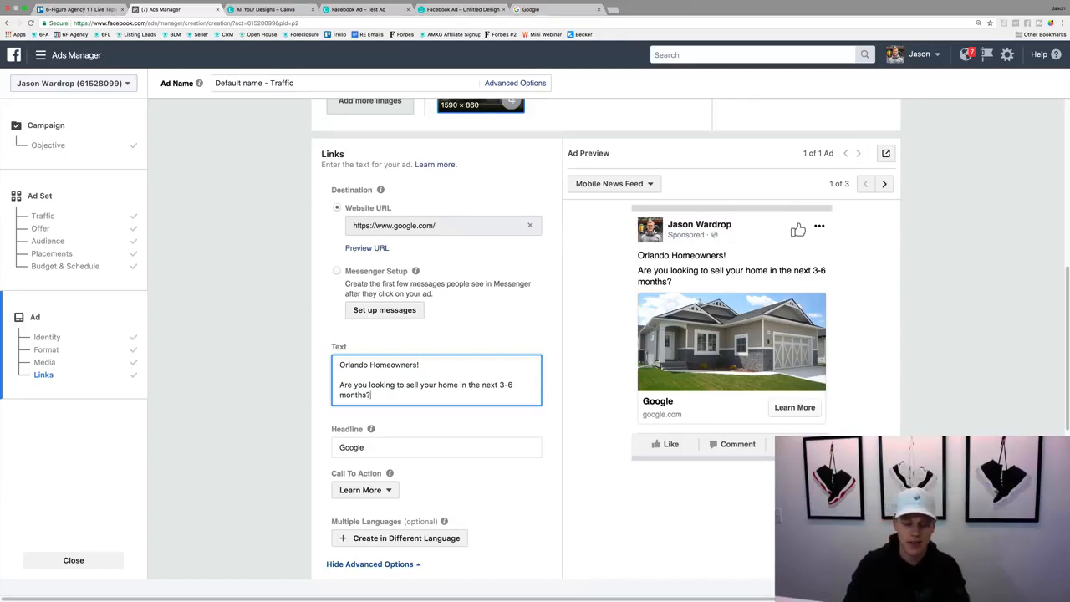
# Start a third paragraph in the ad text with "I have a family of 3 looking to purchase a home in the [BLANK] area".
pyautogui.press('Return')
pyautogui.press('Return')
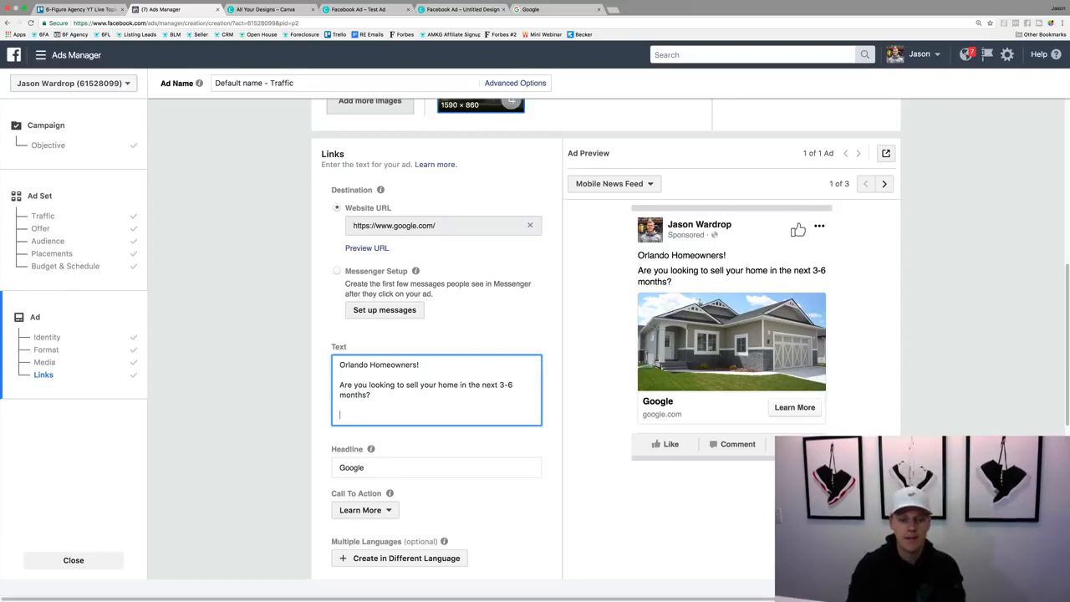
pyautogui.write('I have a ')
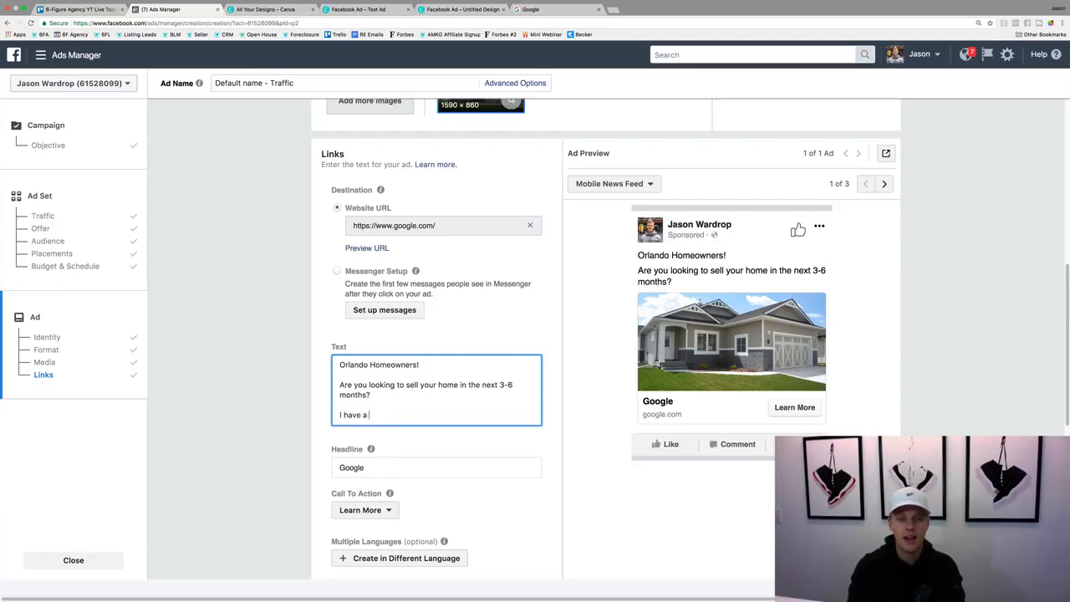
pyautogui.write('family of 3 looking to purc')
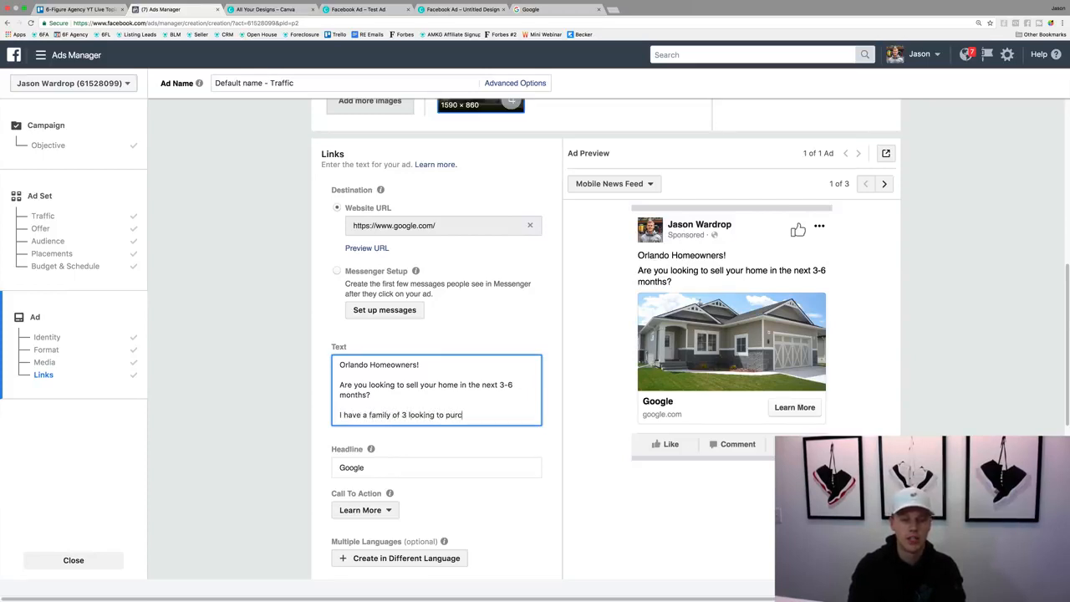
pyautogui.write('hase a home in the')
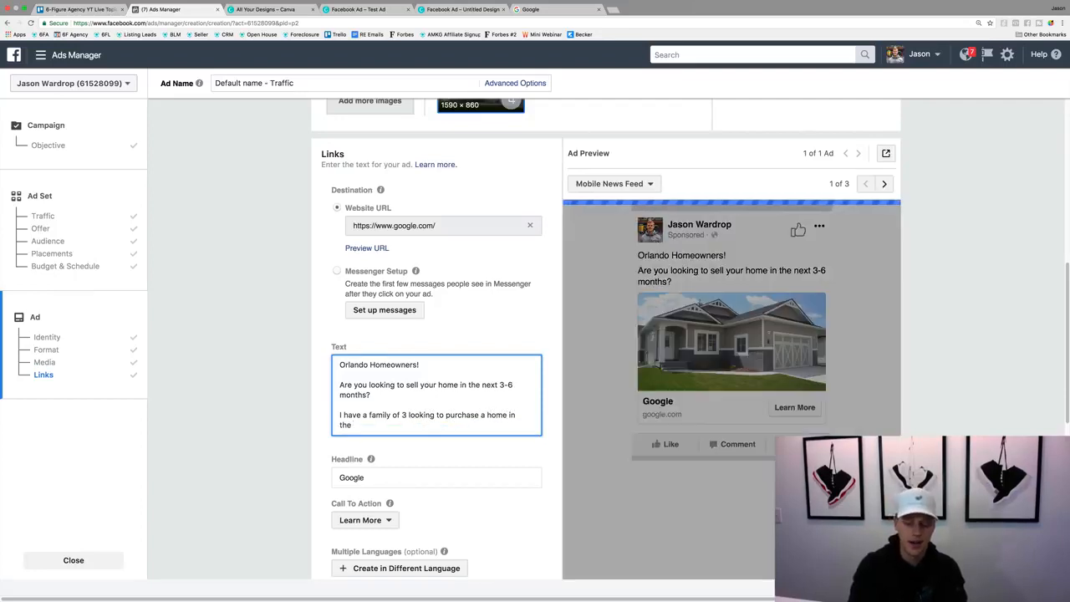
pyautogui.write(' [BLANK]')
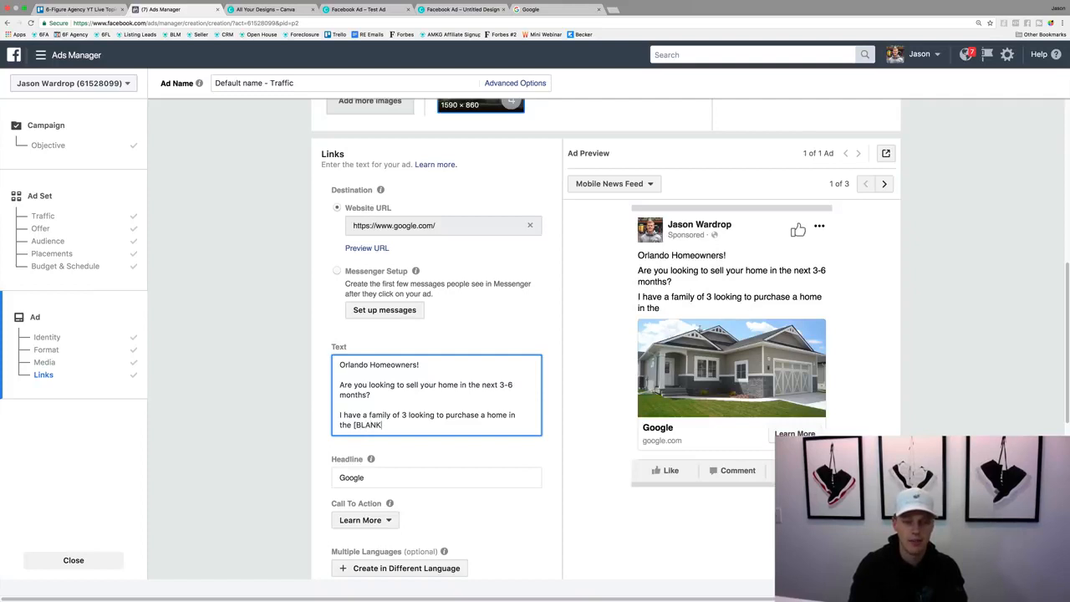
pyautogui.write(' area')
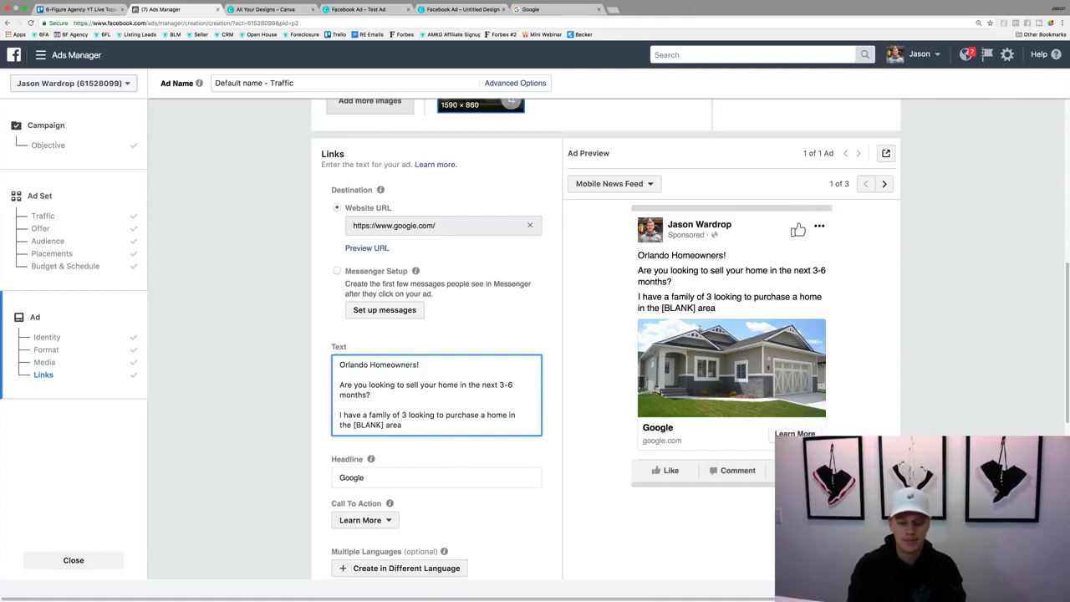
# Finish the ad text's third paragraph with "who is hoping to purchase their dream home within the next few months.".
pyautogui.write('who is')
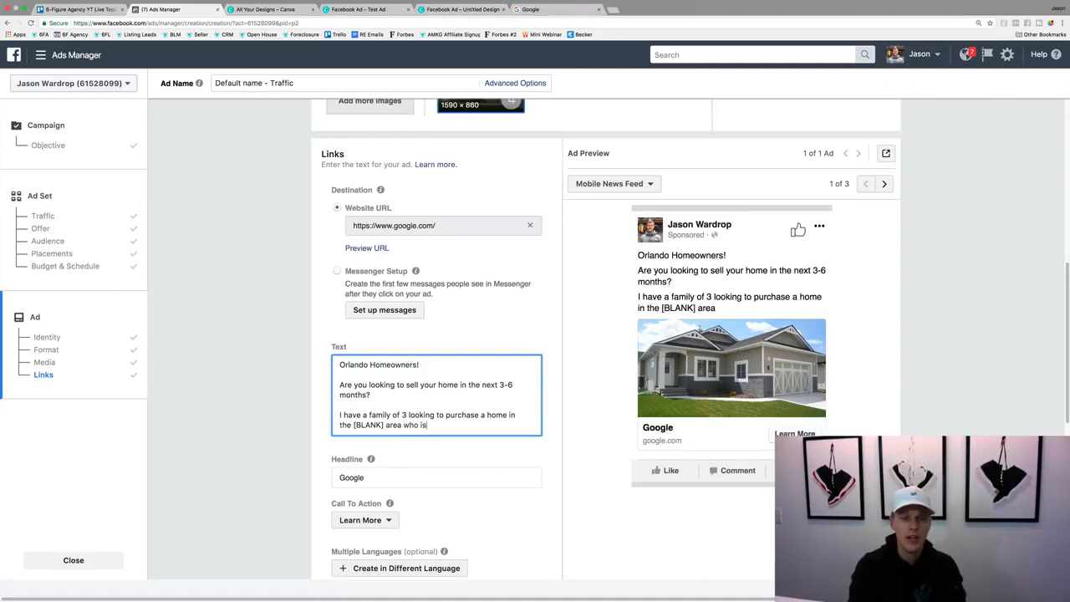
pyautogui.write(' hoping to pur')
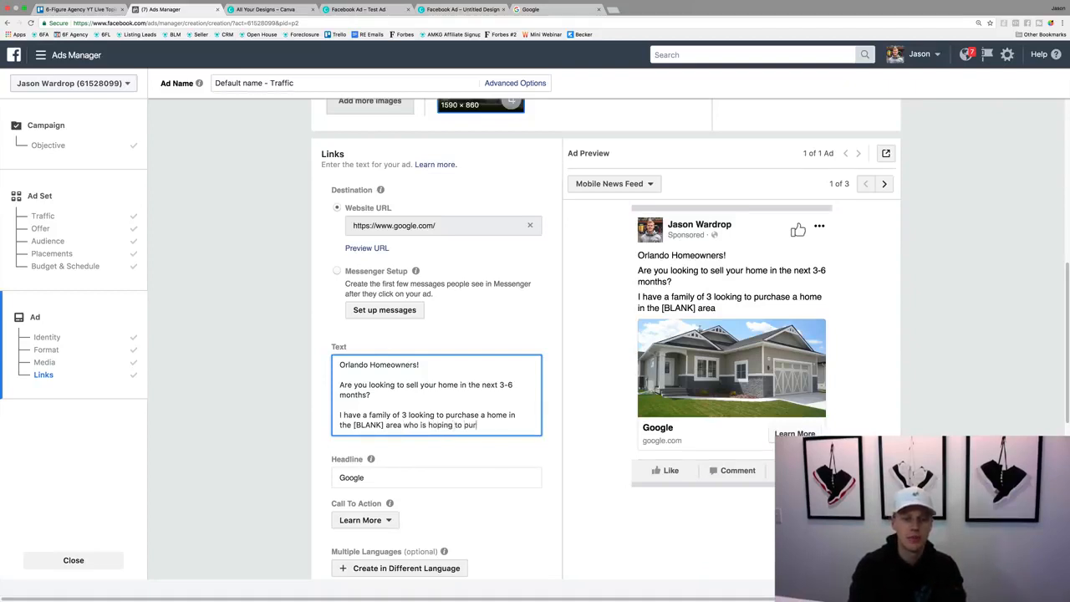
pyautogui.write('chase their dr')
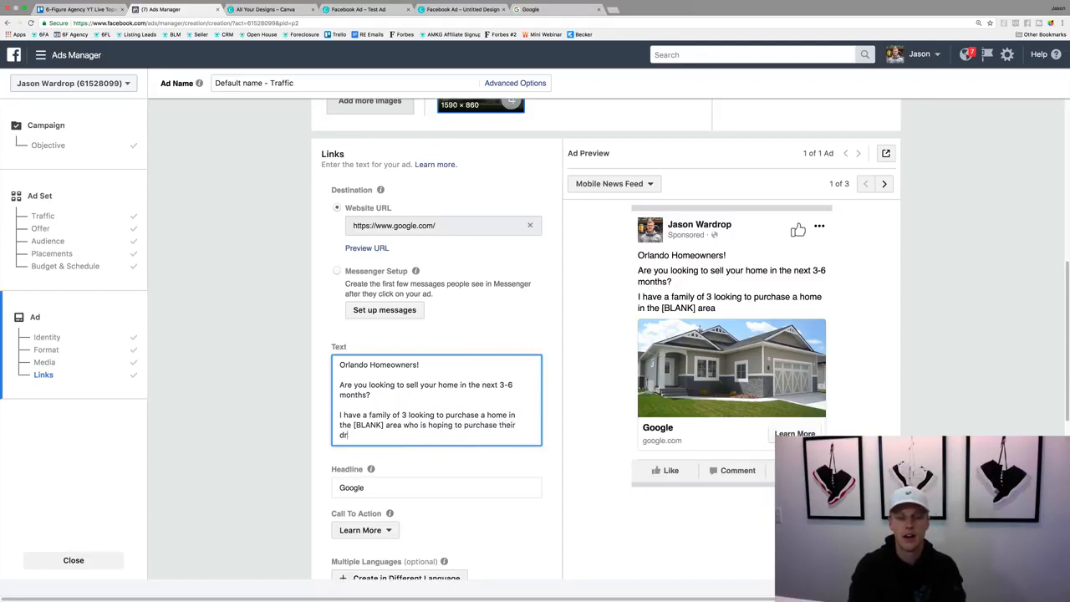
pyautogui.write('eam home wit')
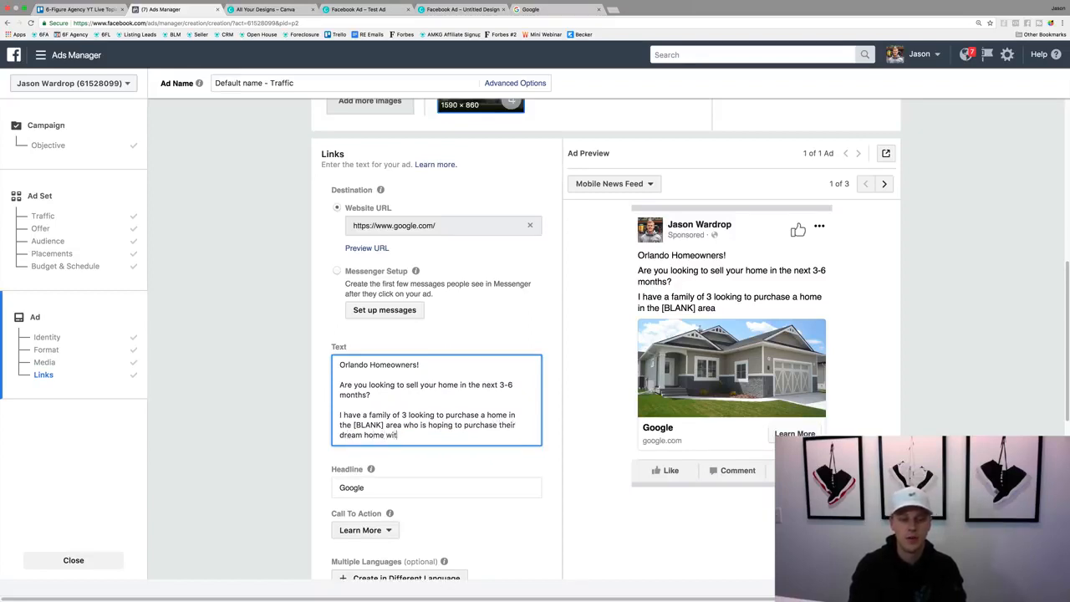
pyautogui.write('hin the next fe')
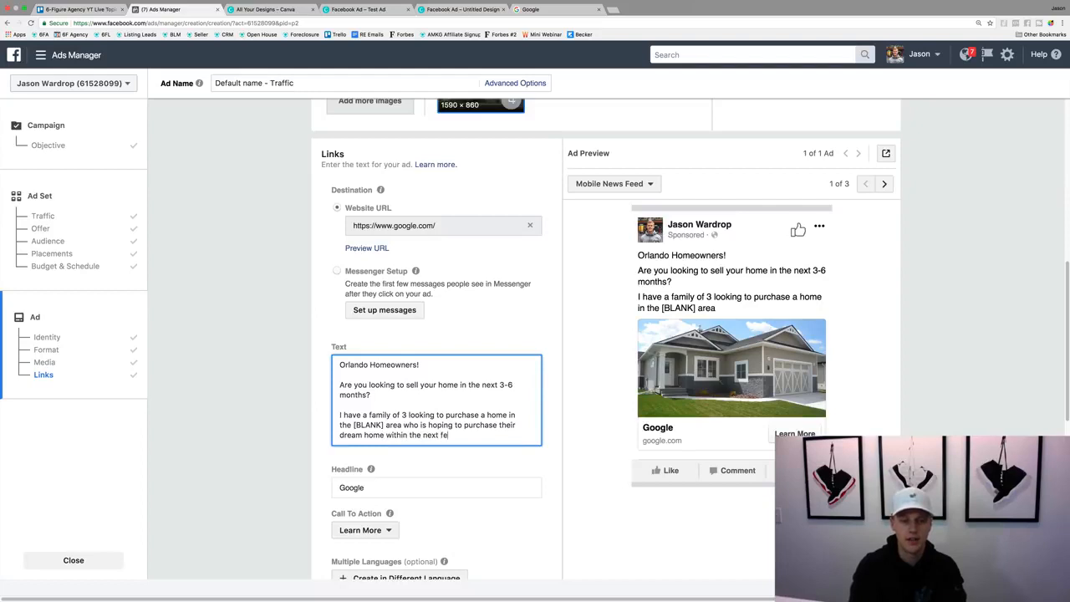
pyautogui.write('w months.')
# Add a closing paragraph to the ad text reading "Full Details Click Here: LINK".
pyautogui.press('Return')
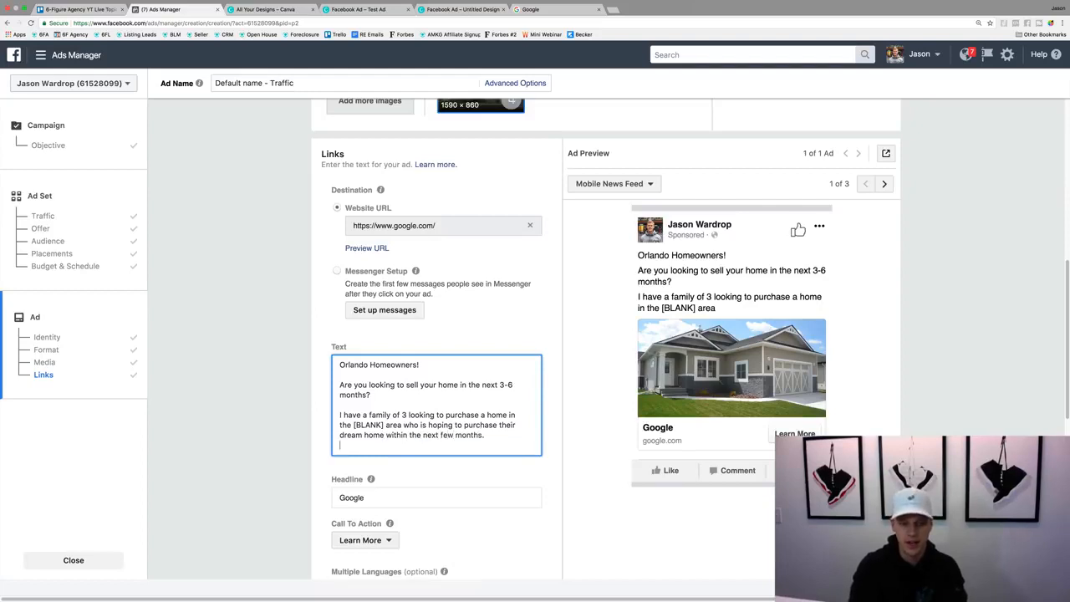
pyautogui.press('Return')
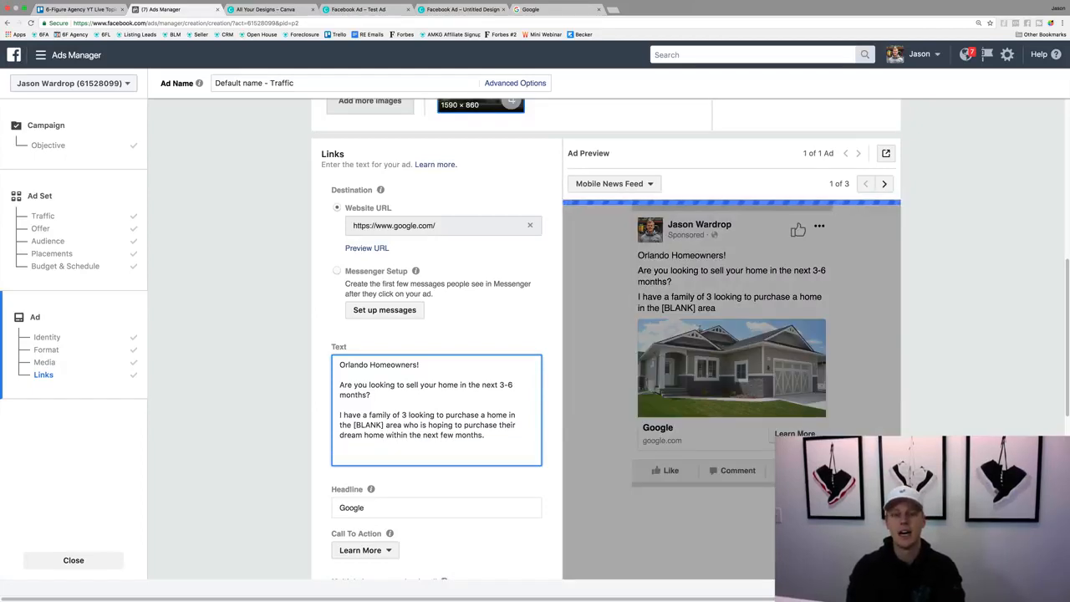
pyautogui.write('Full Detai')
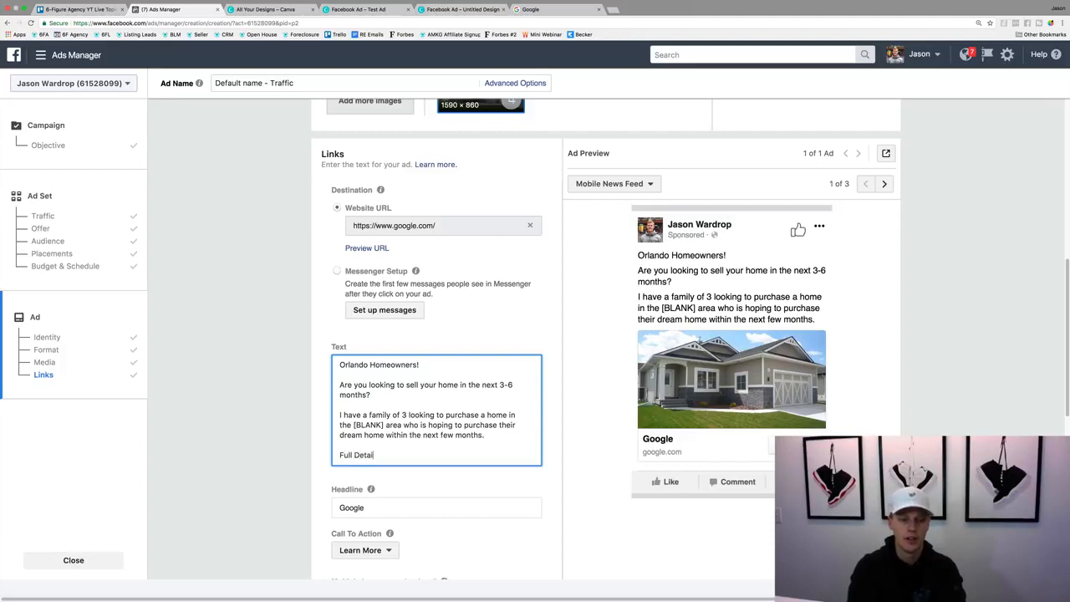
pyautogui.write('ls Click Here')
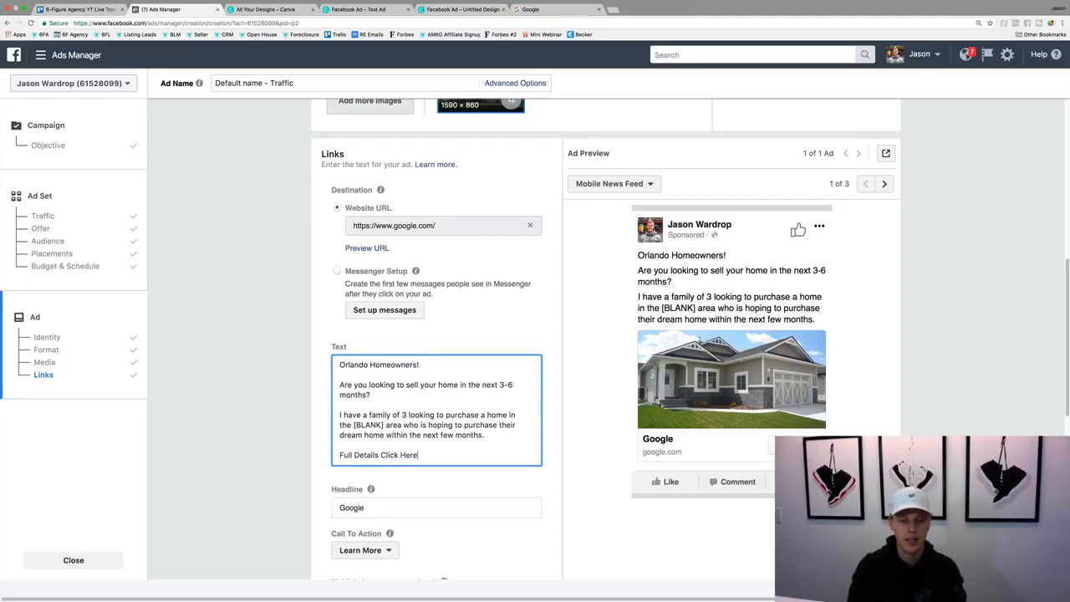
pyautogui.write(': LINK')
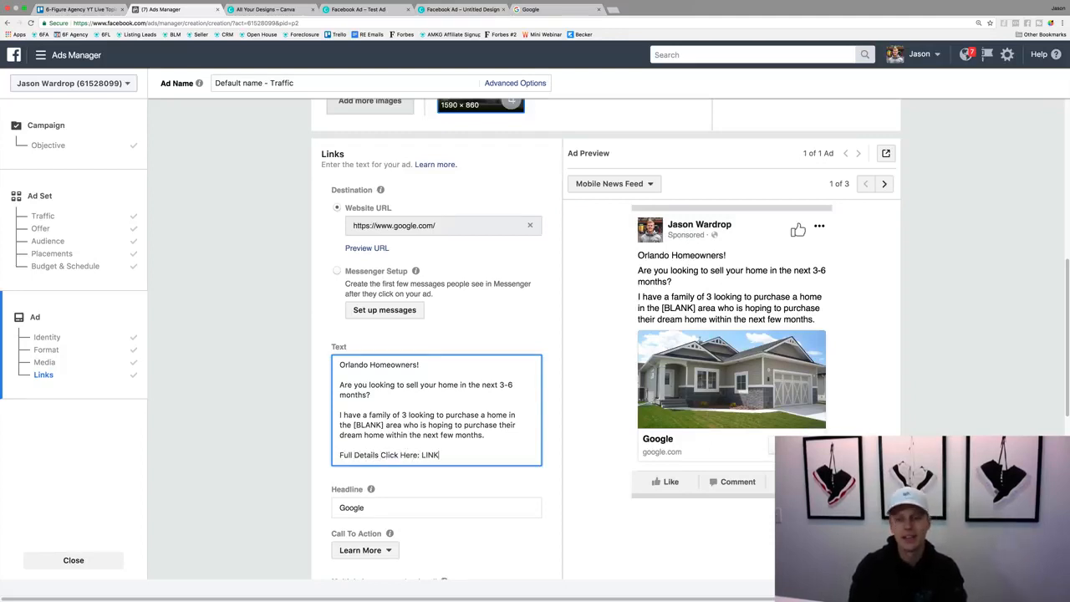
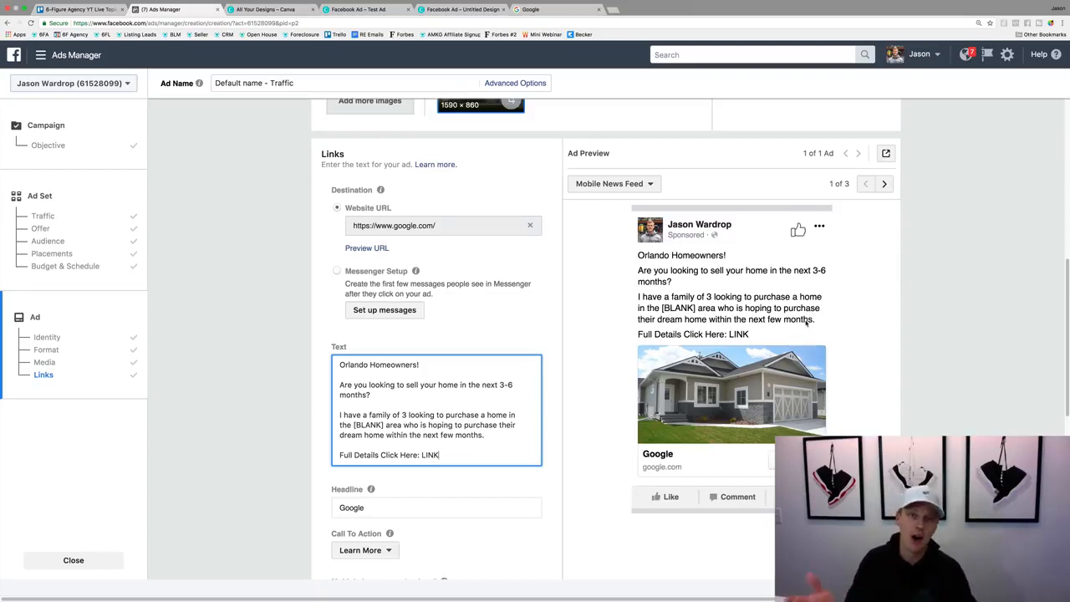
# Replace the ad's headline with "Are you looking to sell your home?".
pyautogui.scroll(-2, 528, 340)
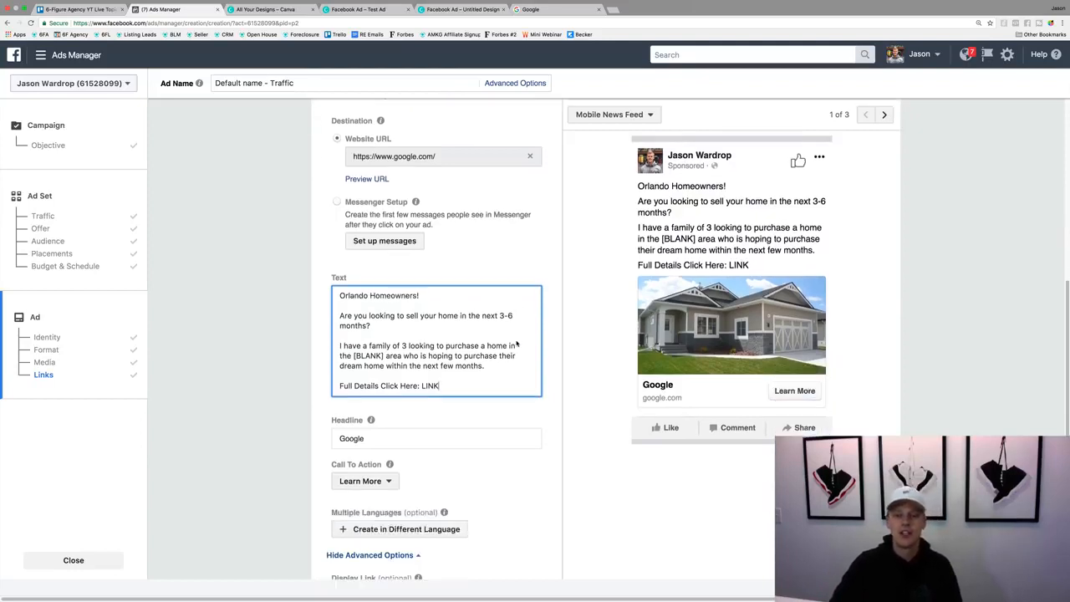
pyautogui.click(351, 433)
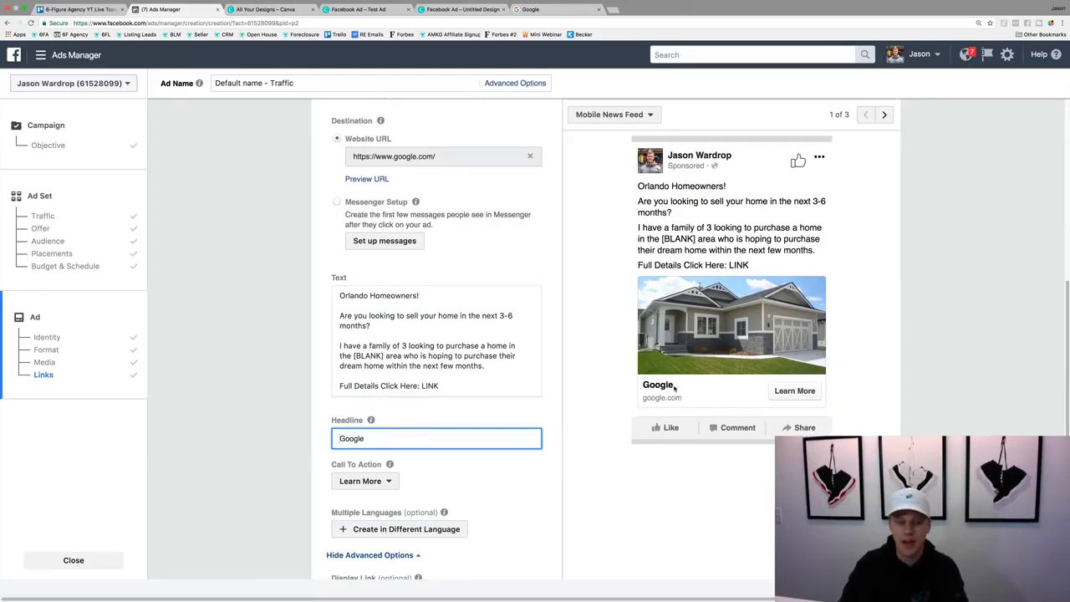
pyautogui.press('super+a')
pyautogui.write('Are you look')
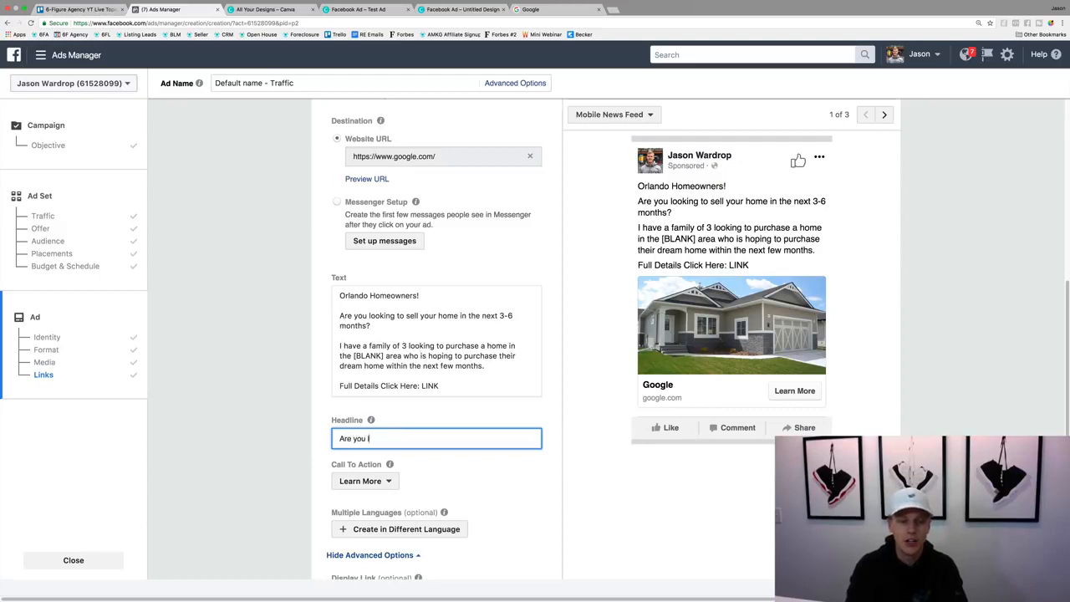
pyautogui.press('super+a')
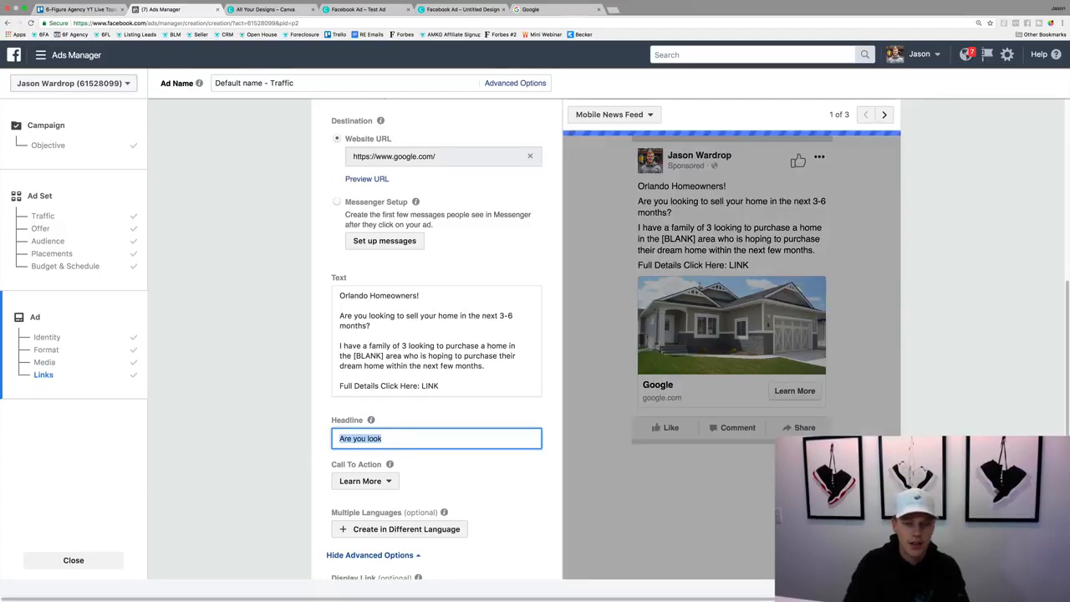
pyautogui.press('Right')
pyautogui.write('ing to sell your home?')
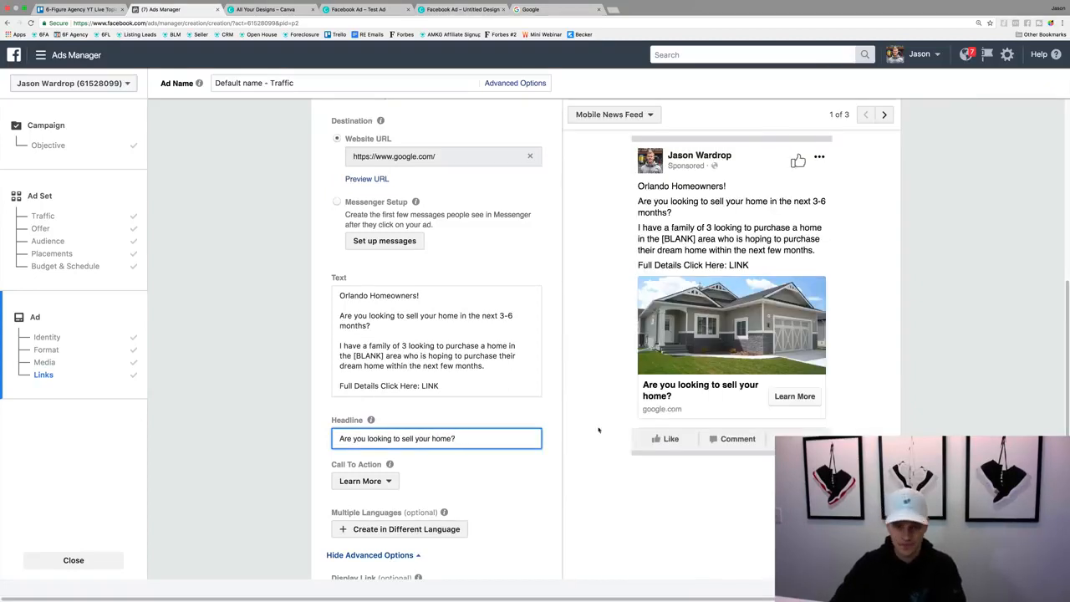
# Set the ad's call to action to No Button.
pyautogui.scroll(-2, 420, 457)
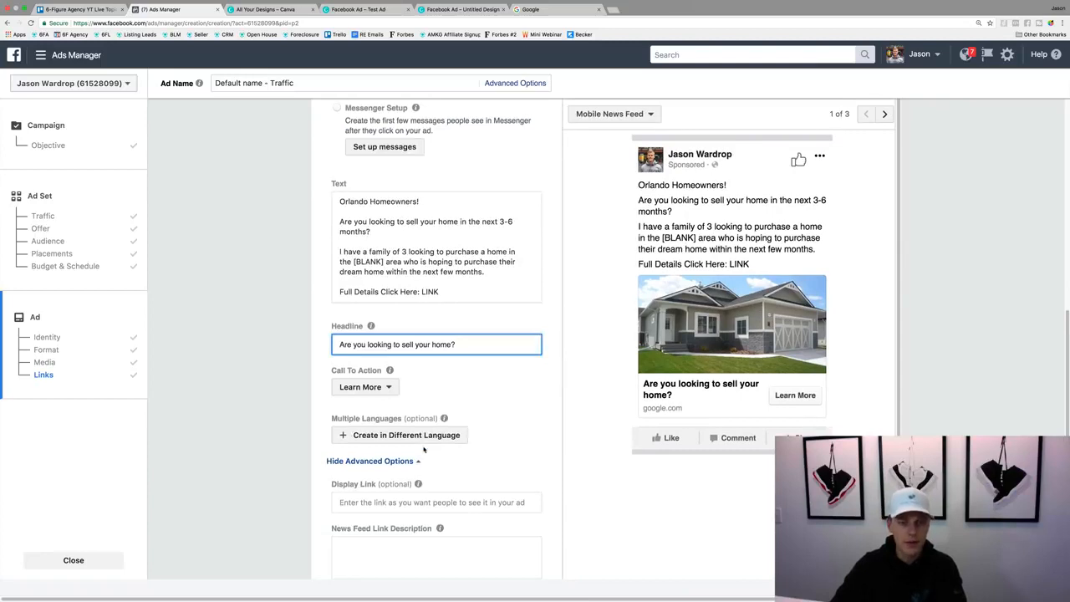
pyautogui.click(372, 389)
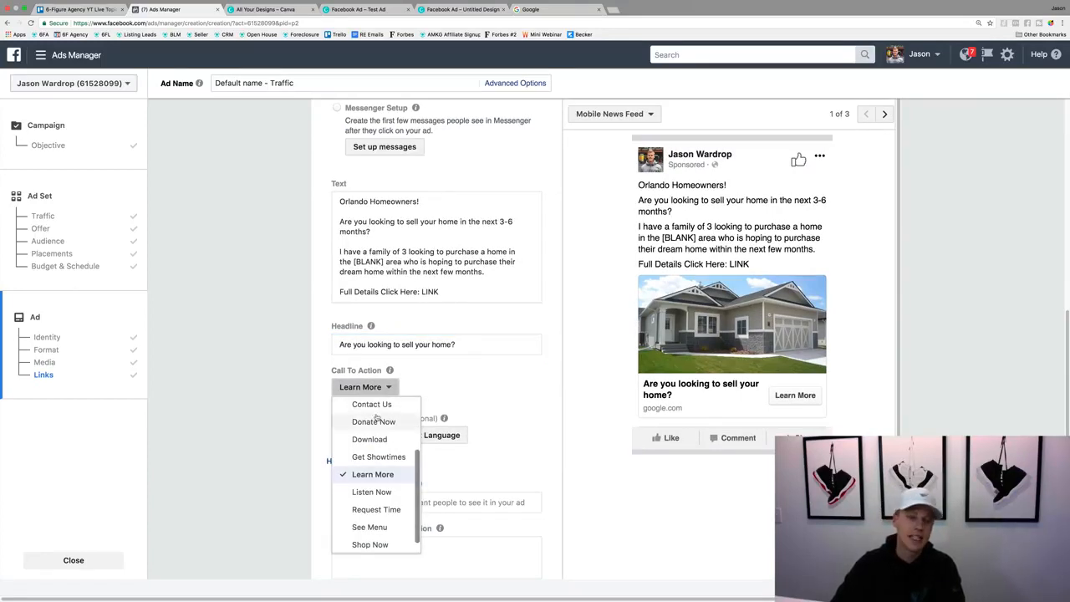
pyautogui.scroll(3, 376, 418)
pyautogui.click(374, 406)
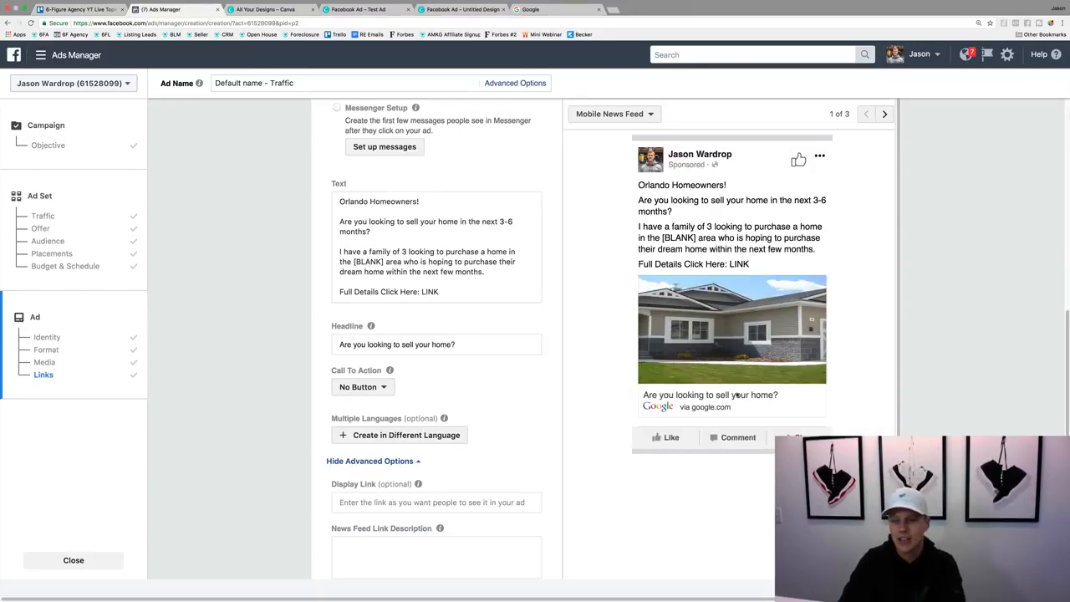
# Review the available call-to-action options and set the ad's call to action to Learn More.
pyautogui.click(380, 386)
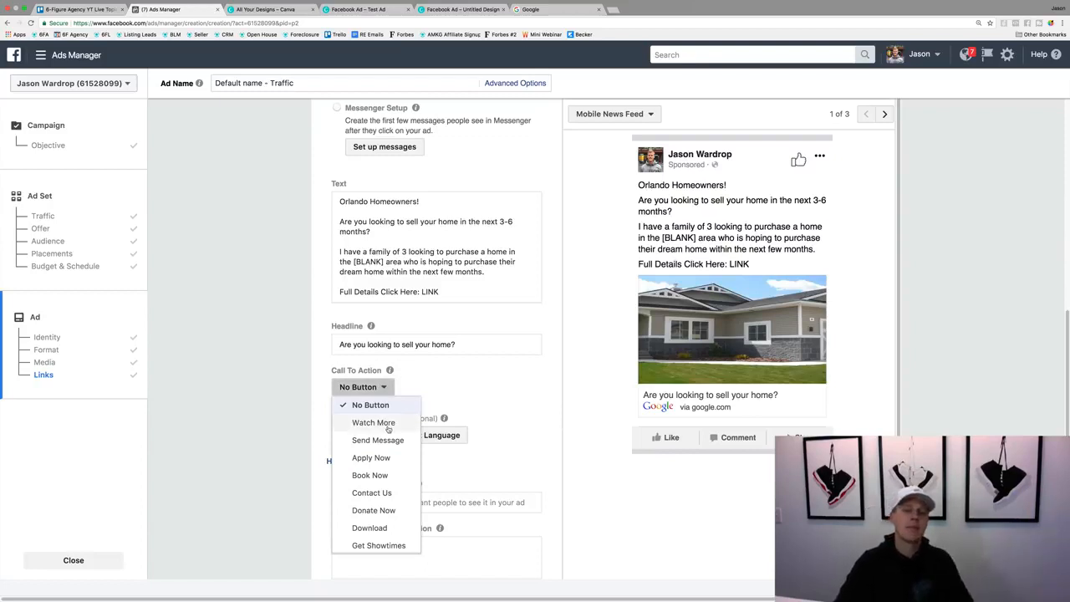
pyautogui.scroll(-1, 388, 432)
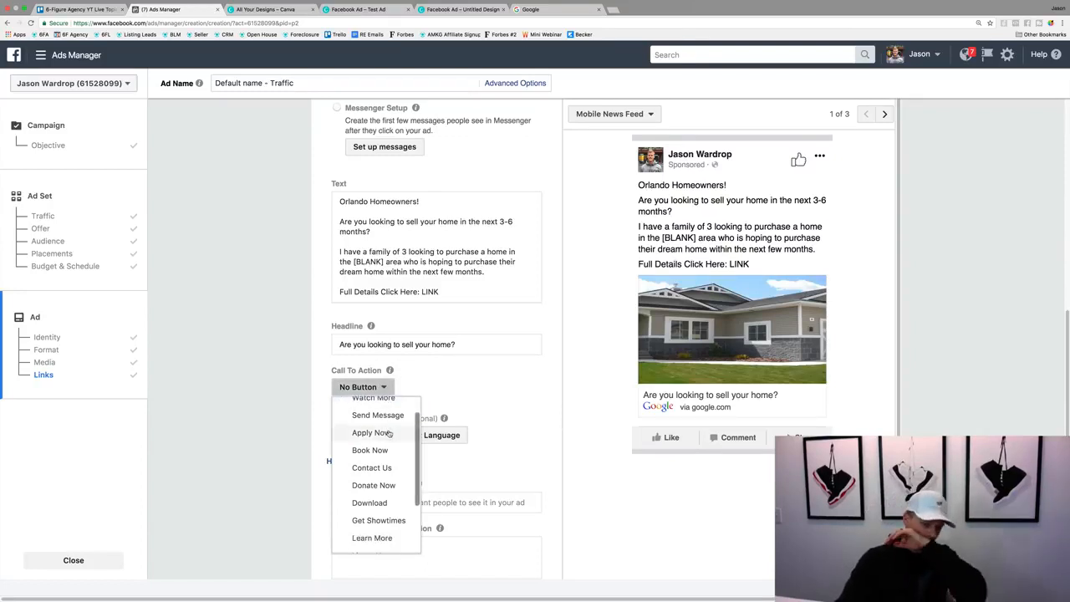
pyautogui.scroll(-3, 392, 434)
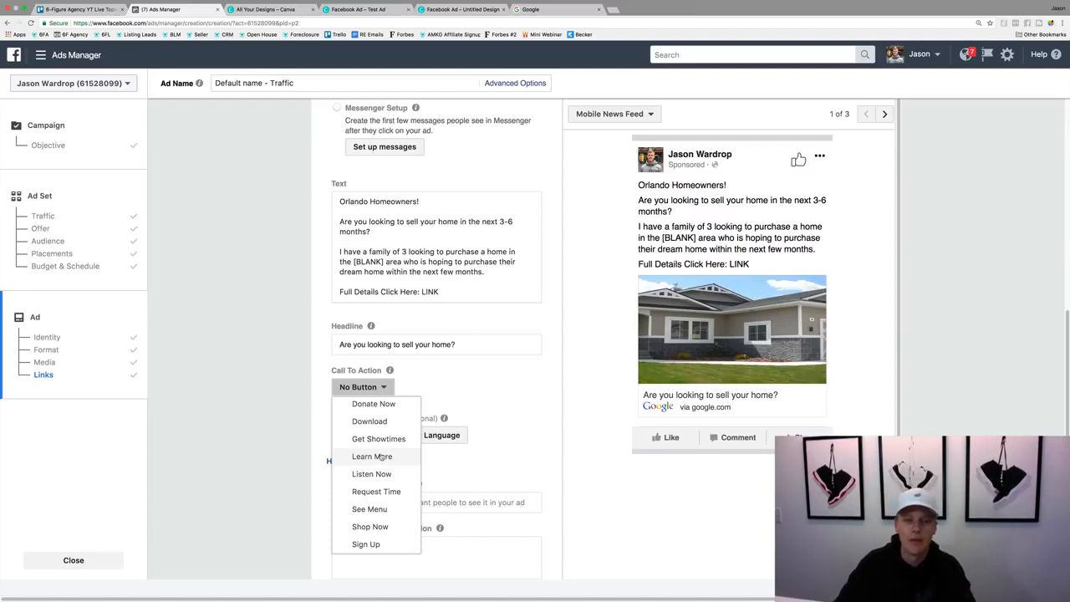
pyautogui.click(506, 416)
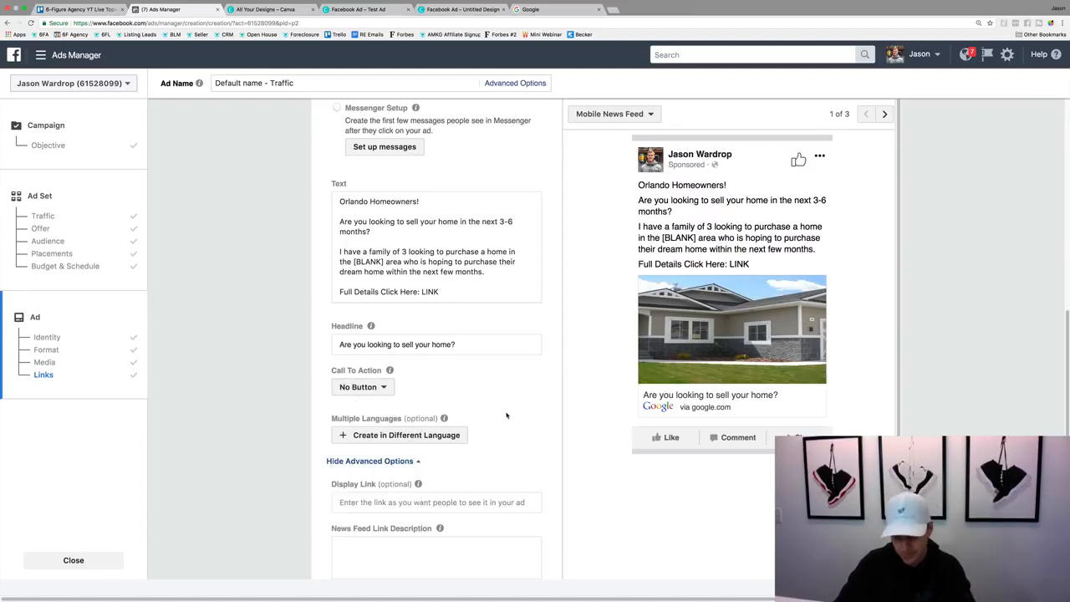
pyautogui.click(380, 387)
pyautogui.scroll(-2, 382, 506)
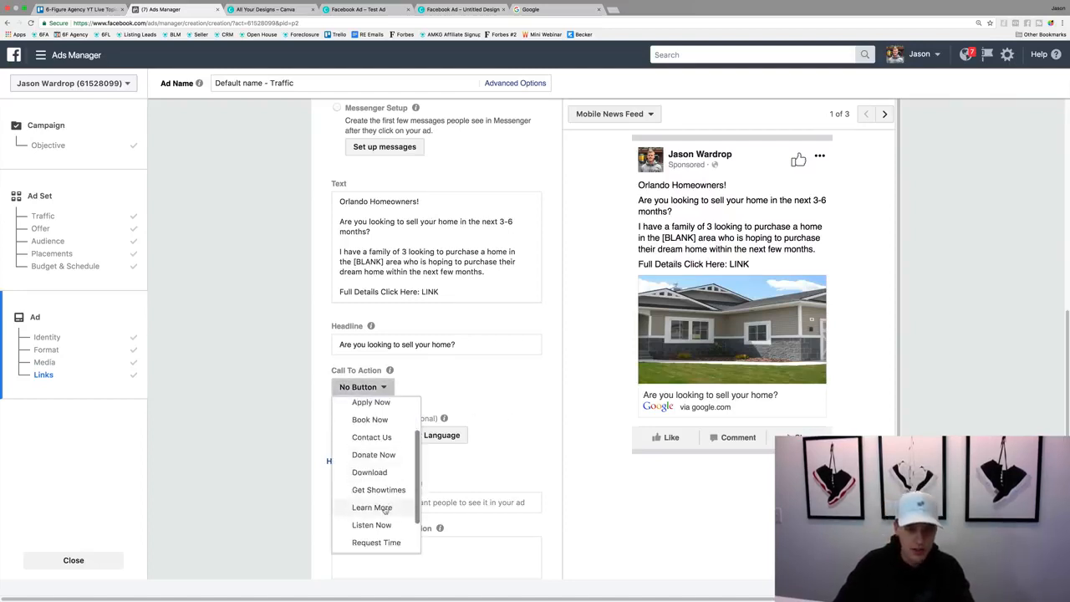
pyautogui.click(385, 510)
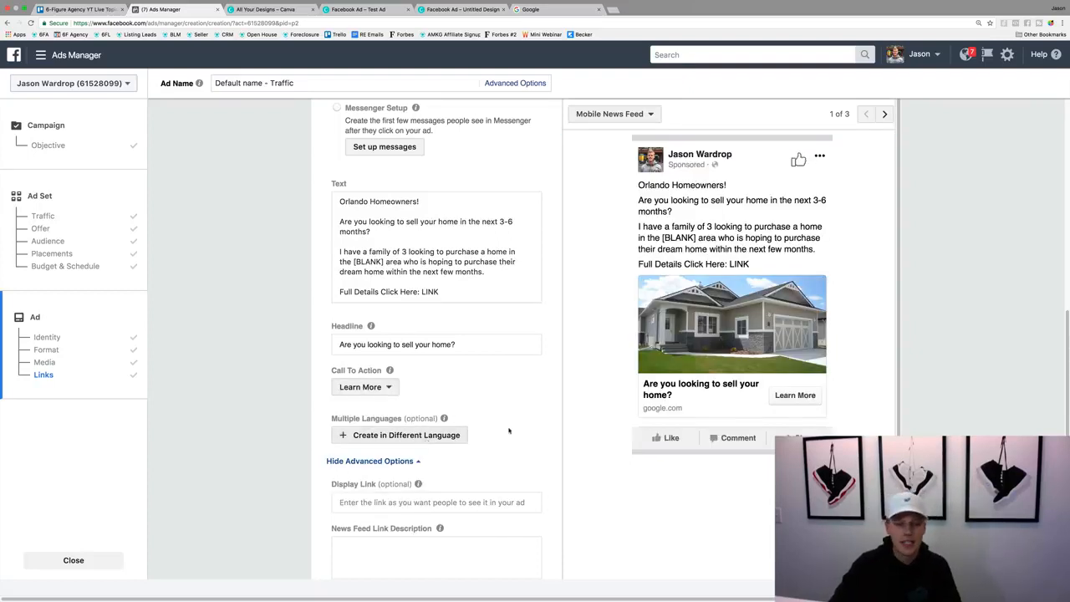
# Enter "Test Copy" as the News Feed link description, leaving the optional display link empty.
pyautogui.scroll(-1, 509, 431)
pyautogui.click(410, 450)
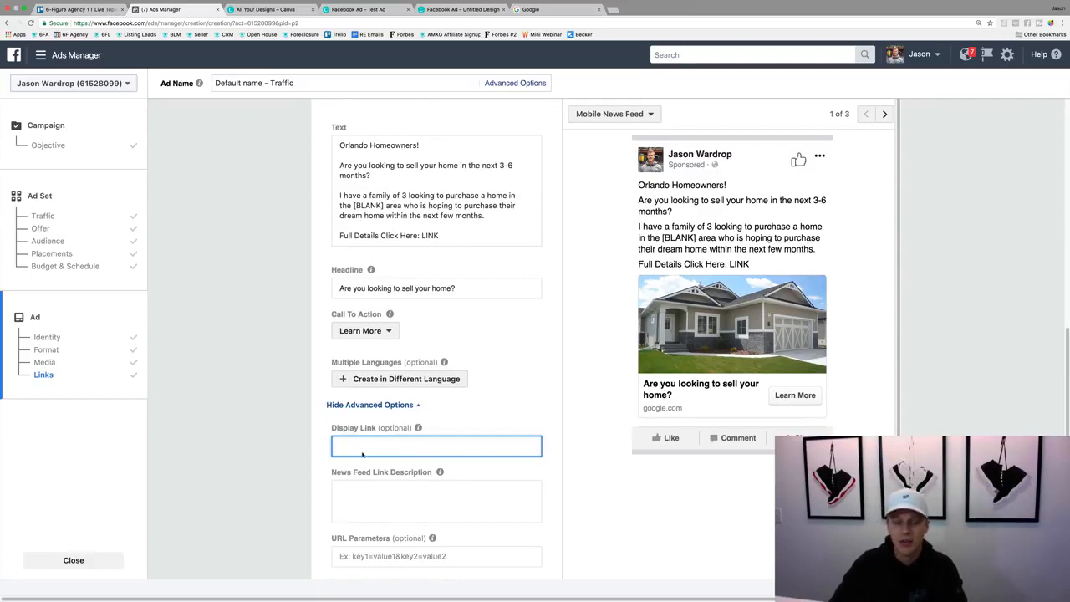
pyautogui.click(381, 489)
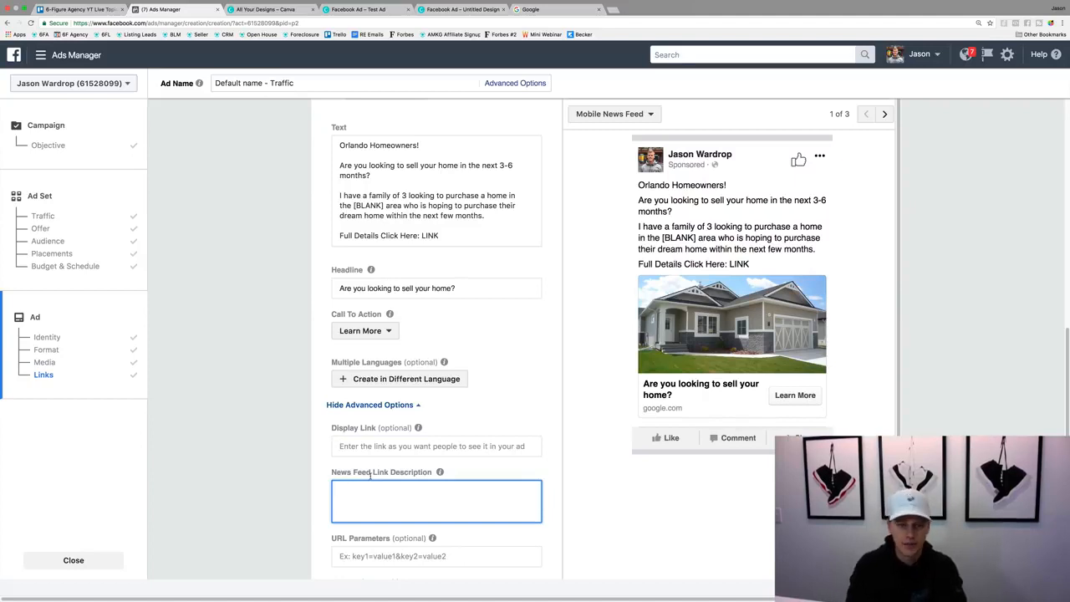
pyautogui.write('Test')
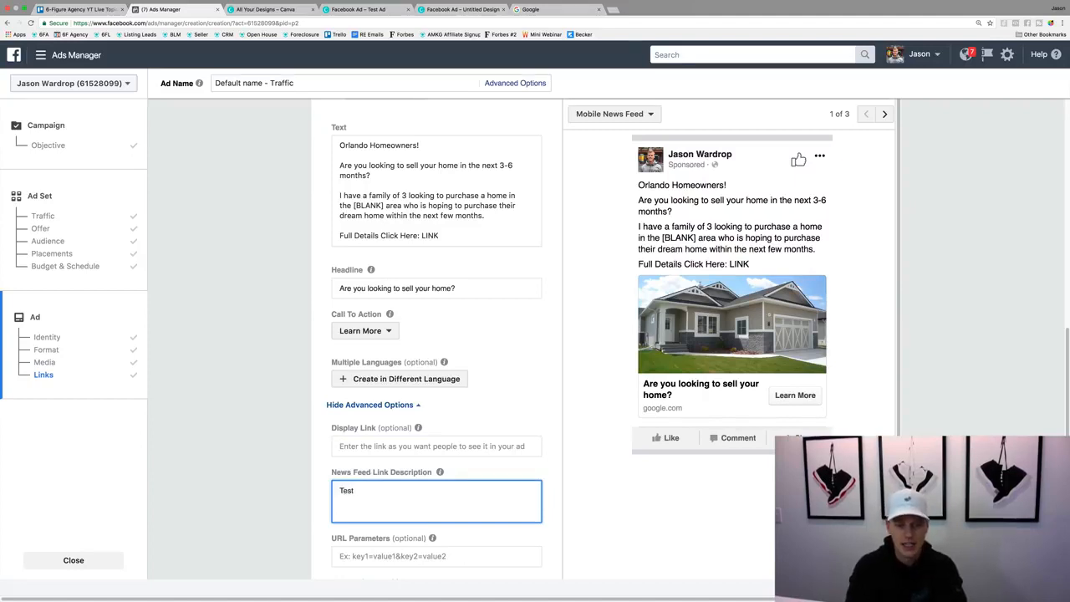
pyautogui.write(' Copy')
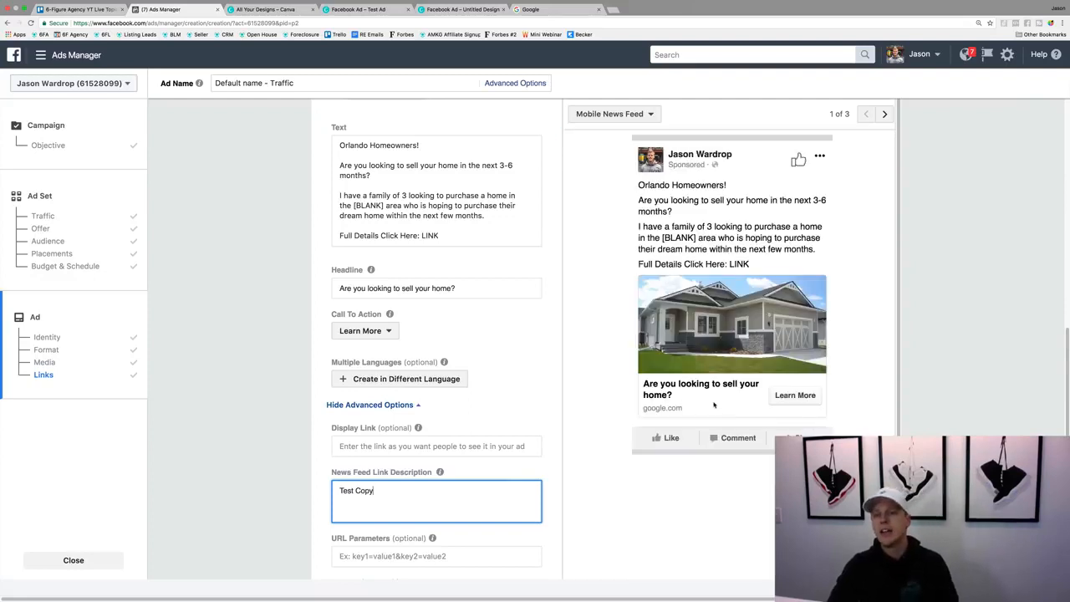
# Compare the ad's Mobile News Feed, Feature Phone and Desktop News Feed previews to see where the link description appears.
pyautogui.scroll(1, 724, 387)
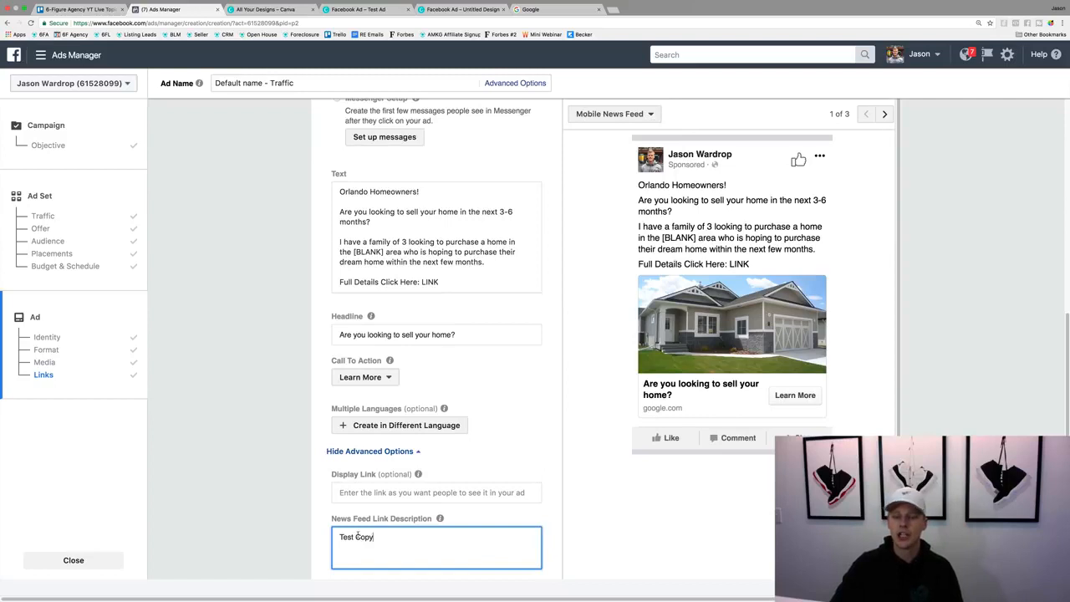
pyautogui.click(884, 116)
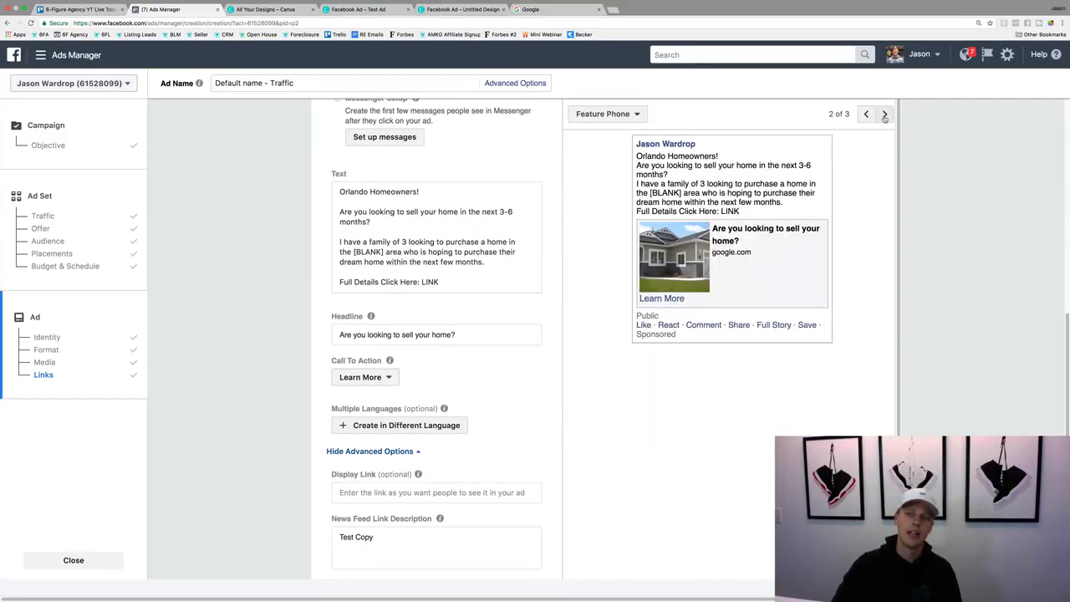
pyautogui.click(866, 114)
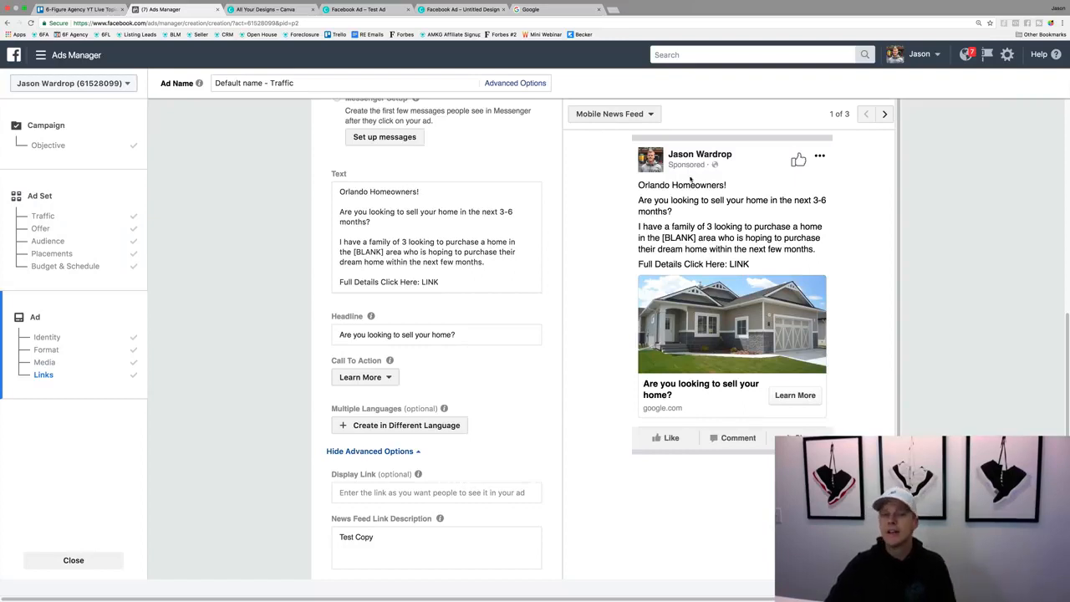
pyautogui.click(883, 116)
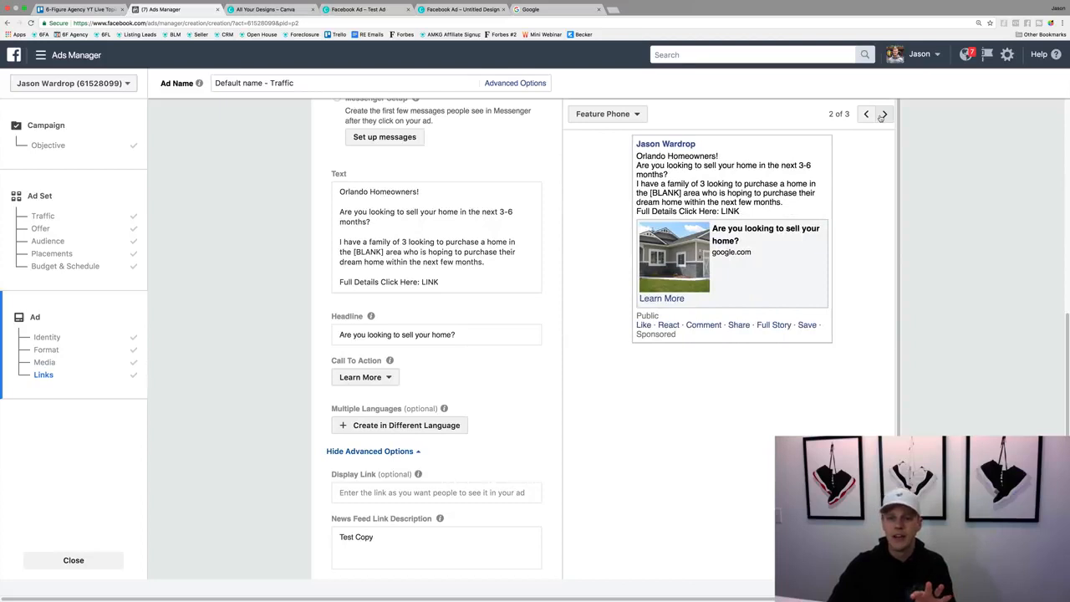
pyautogui.click(883, 116)
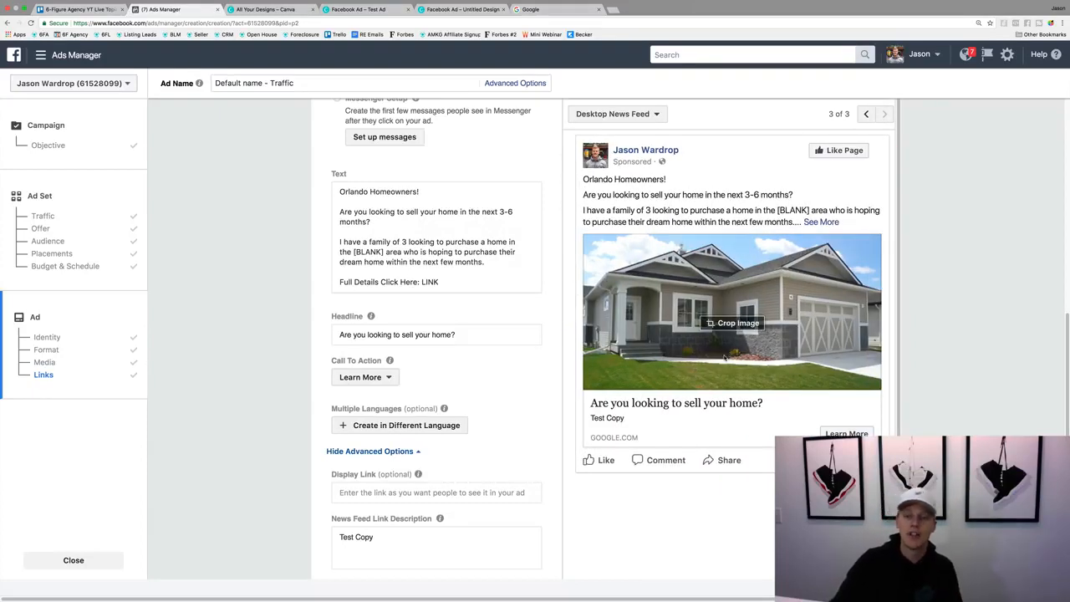
# Replace the News Feed link description with "Orlando Homeowners looking to sell in the next 3-6 months. We have a family looking to buy!".
pyautogui.click(359, 534)
pyautogui.press('super+a')
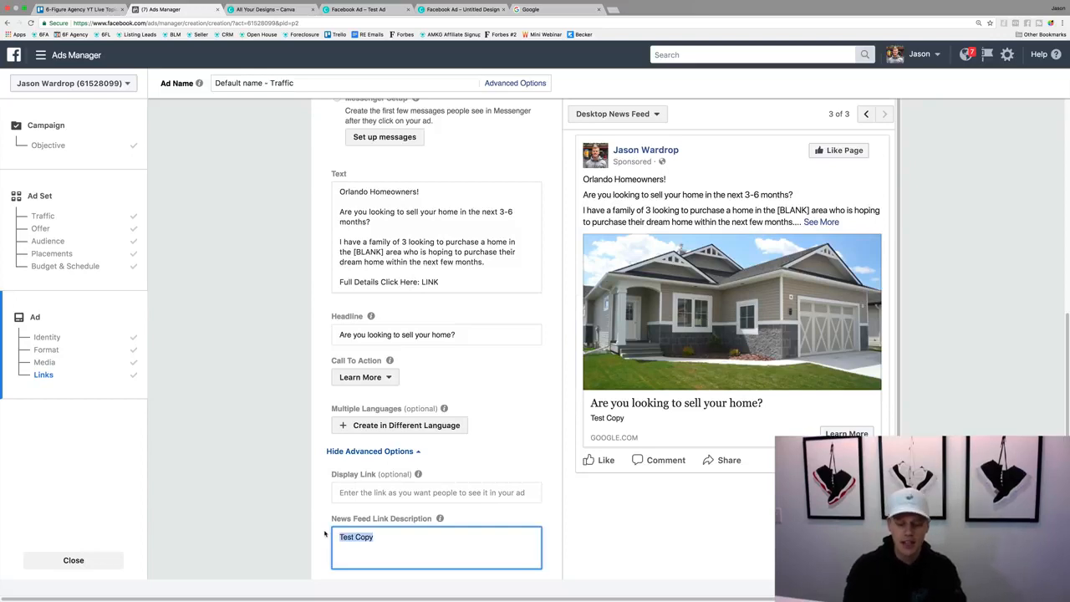
pyautogui.write('Orlando Ho')
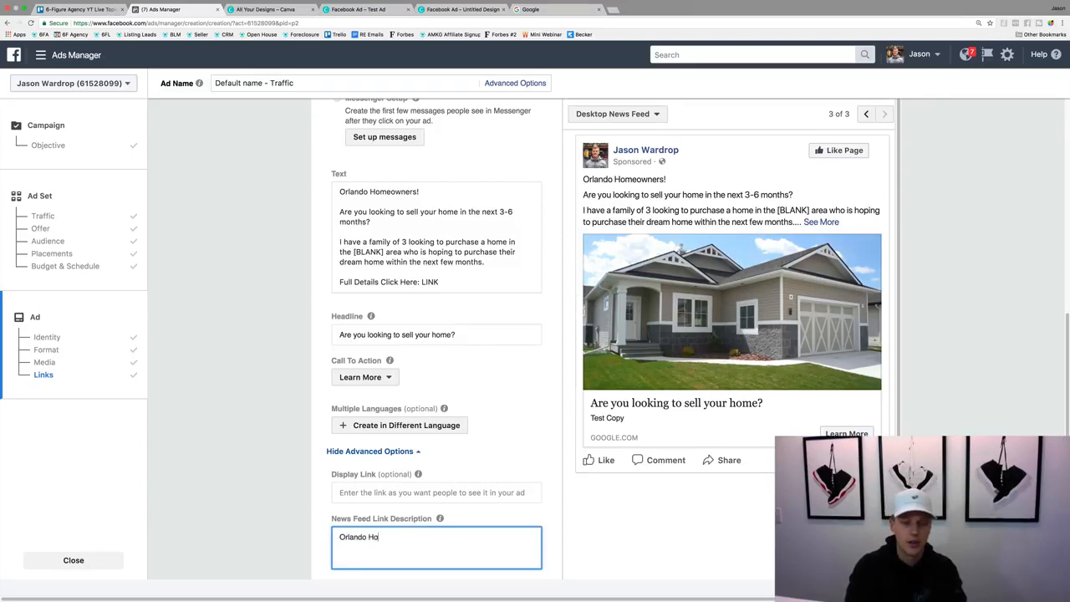
pyautogui.write('meowners looking to sell in t')
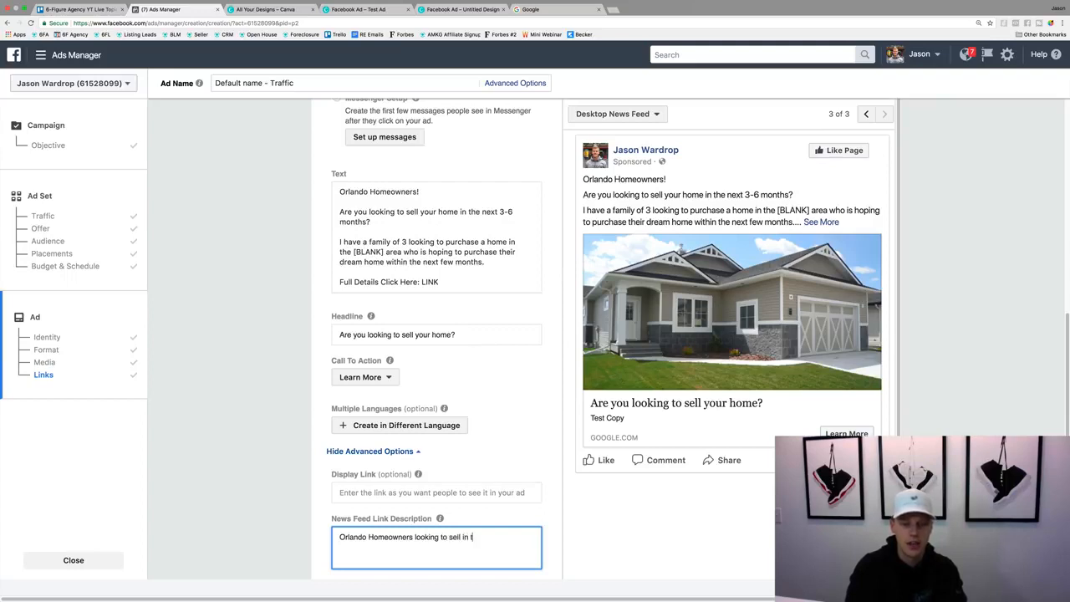
pyautogui.write('he next 3')
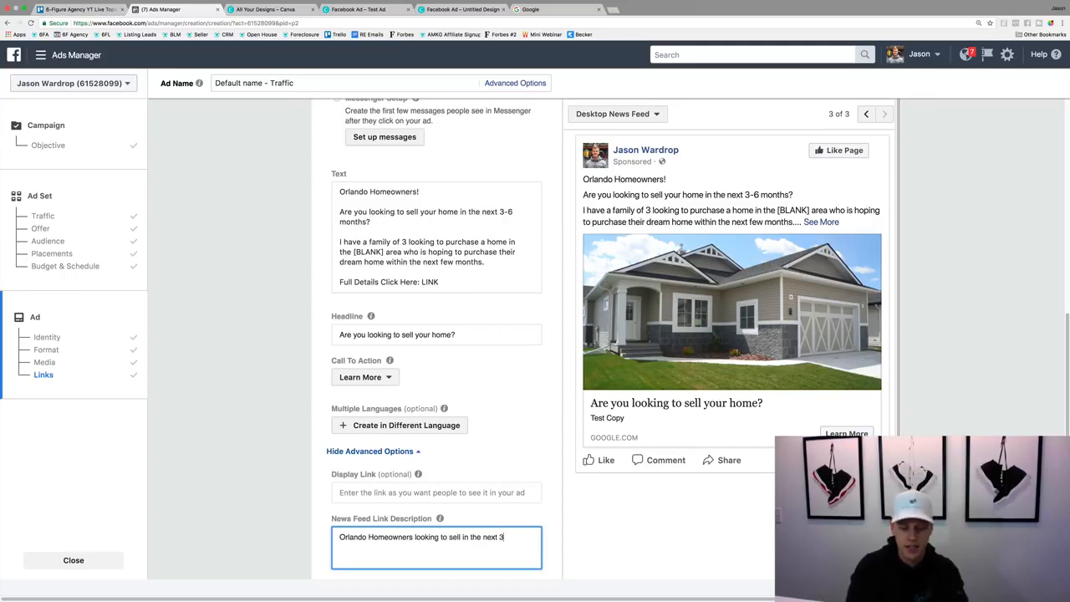
pyautogui.write('-6 months')
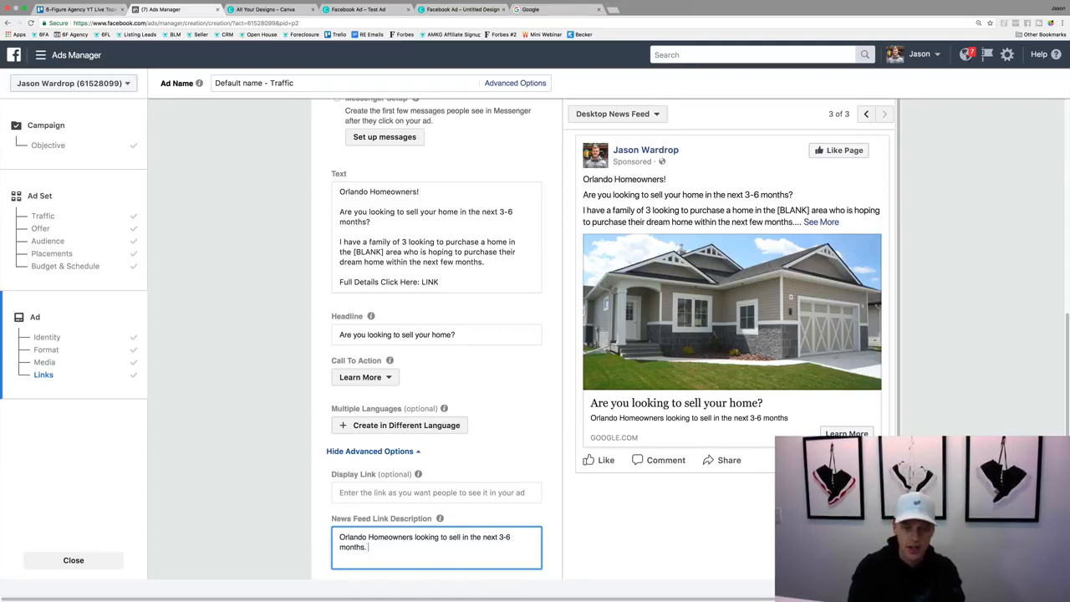
pyautogui.write('. WE have a f')
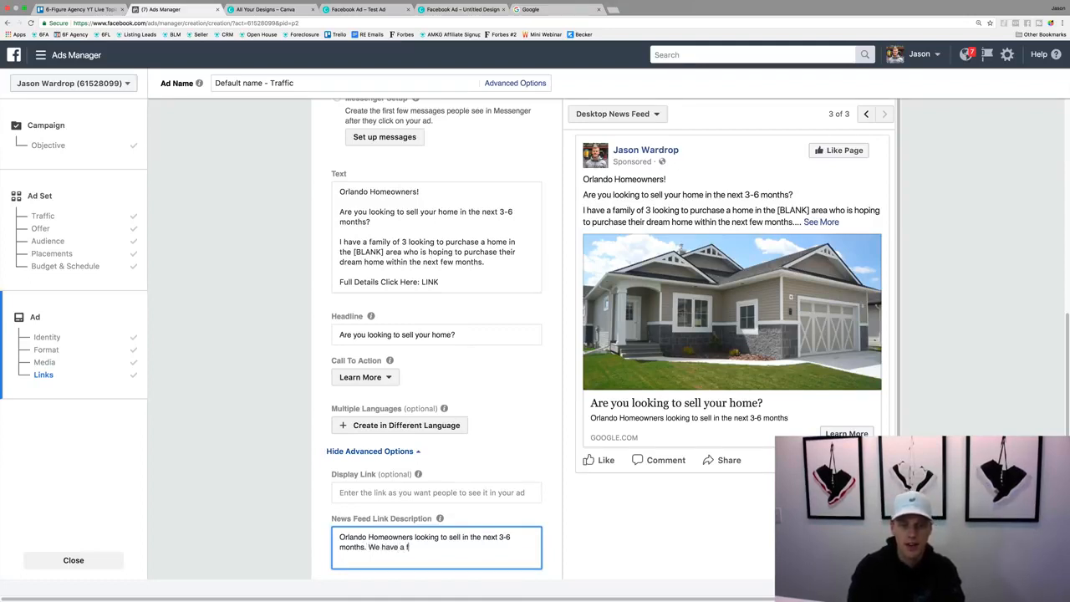
pyautogui.write('amily lookin')
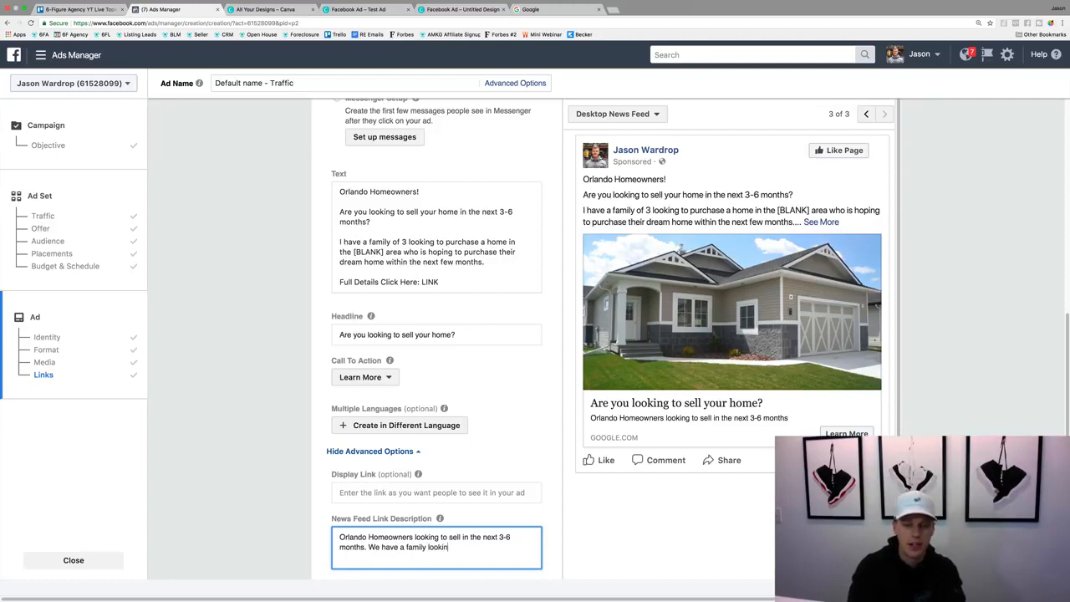
pyautogui.write('g to buy!')
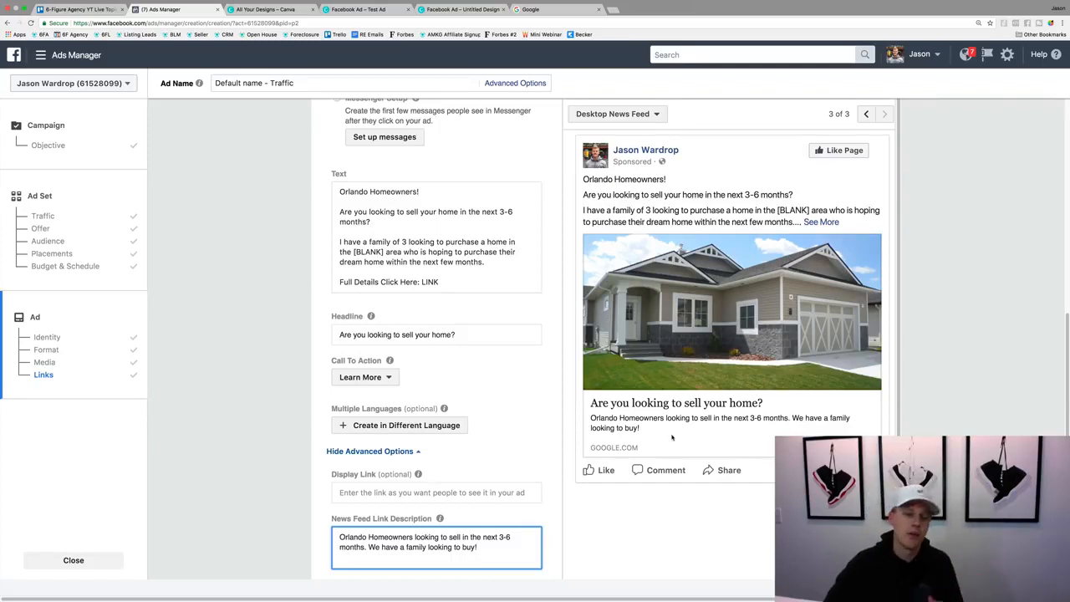
pyautogui.scroll(-5, 671, 436)
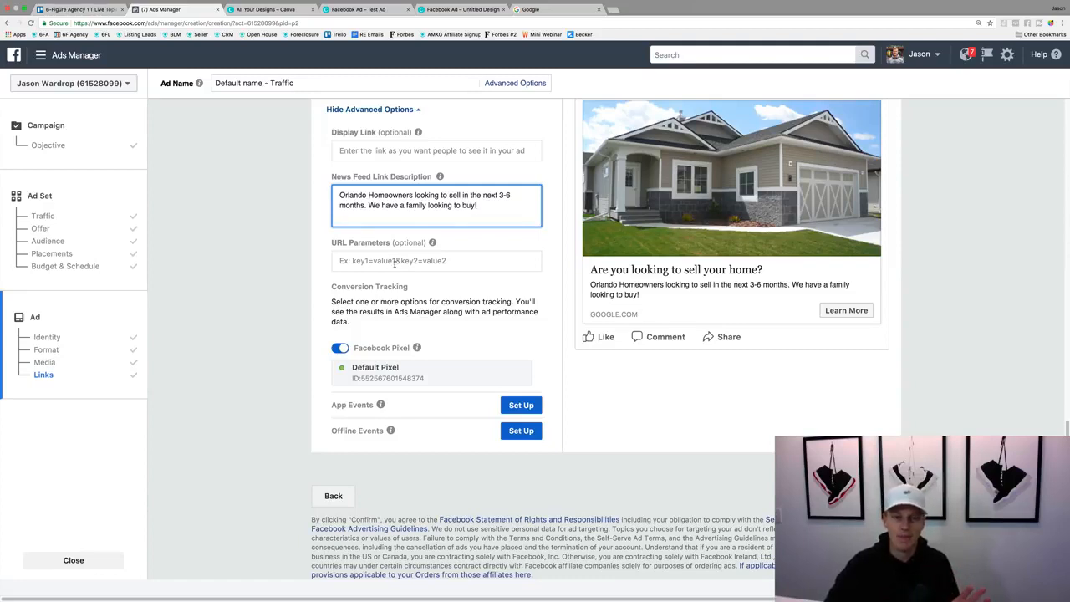
pyautogui.click(478, 286)
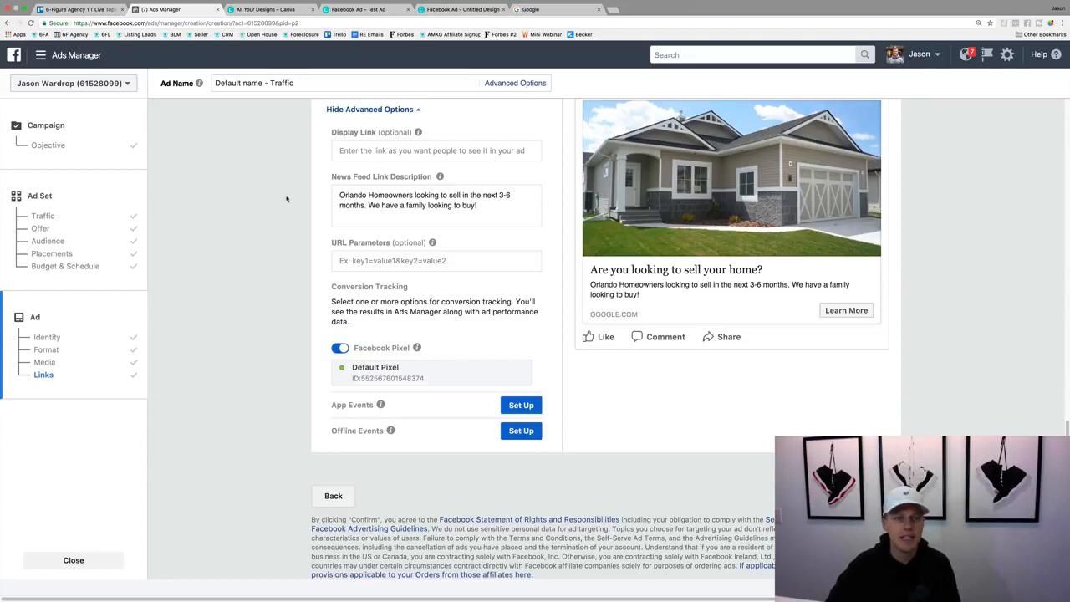
# Leave the unfinished ad and go to the account's campaign list in Ads Manager.
pyautogui.click(63, 56)
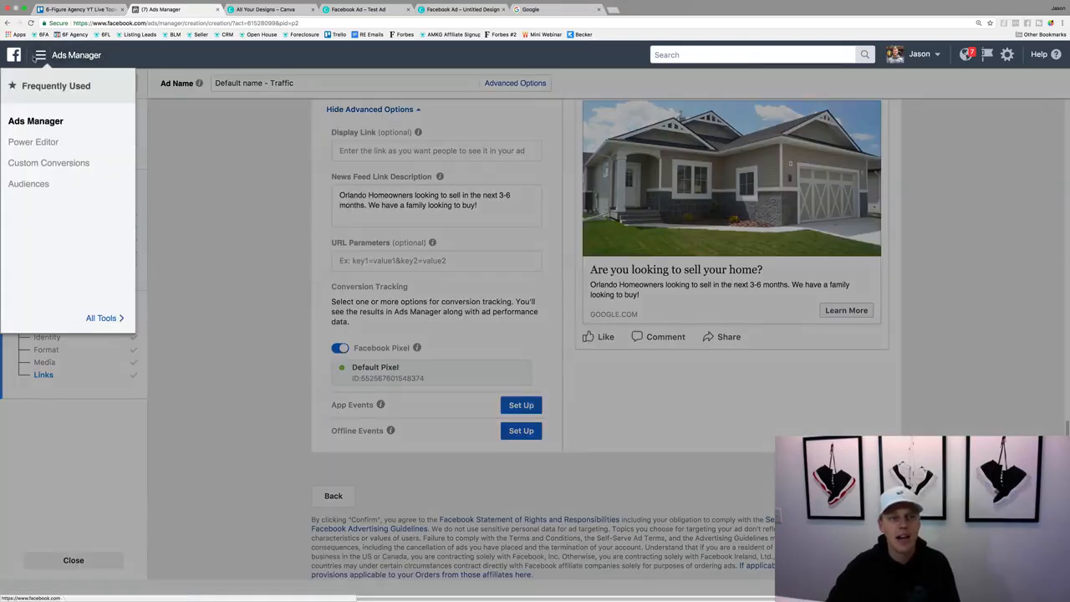
pyautogui.click(37, 122)
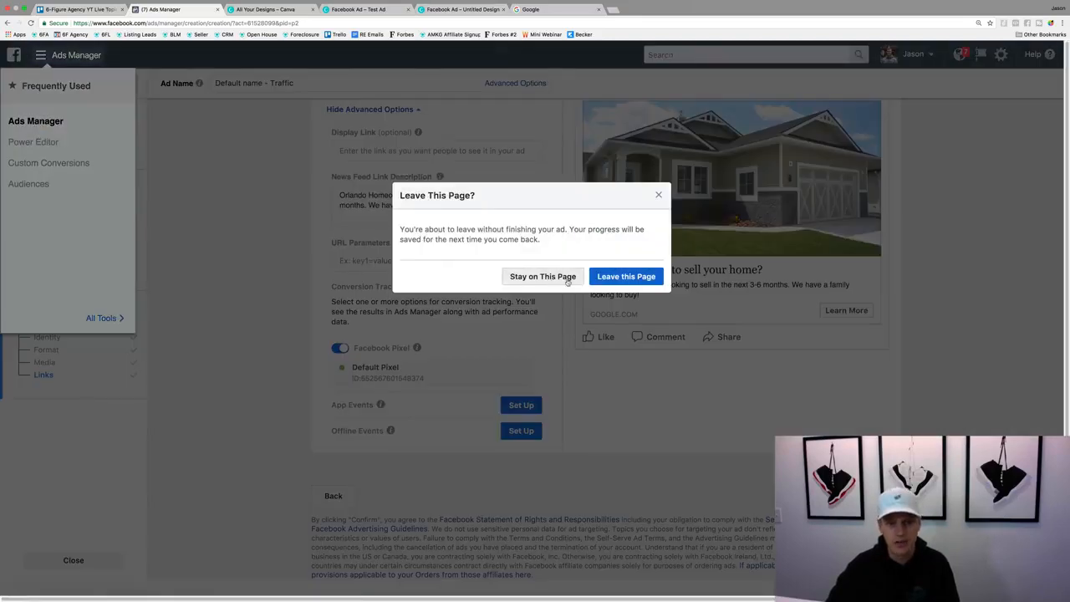
pyautogui.click(616, 279)
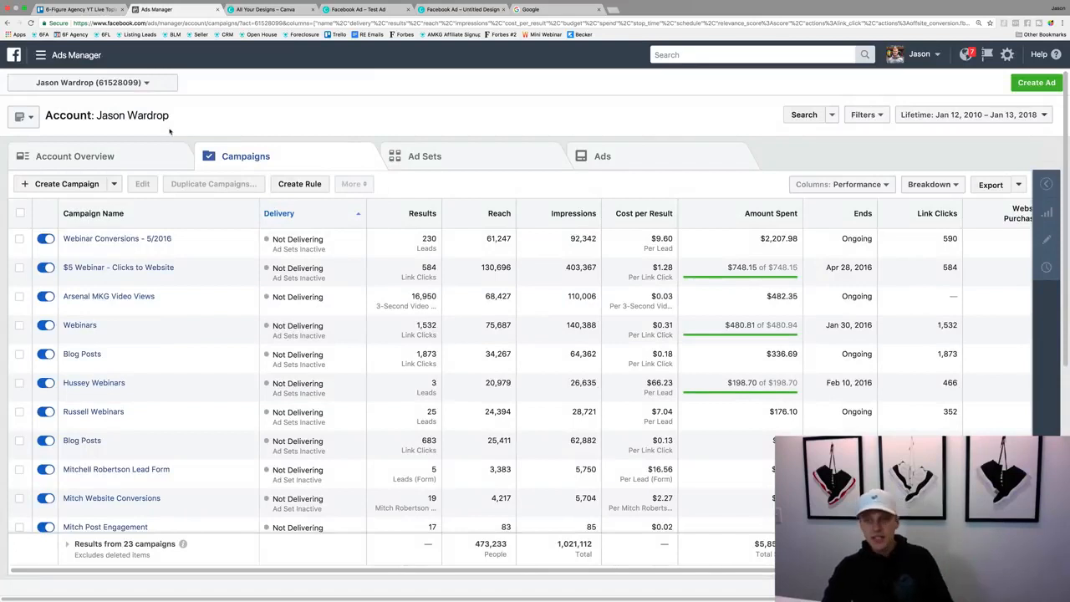
# Limit the campaign results to the Last 7 days date range.
pyautogui.click(974, 117)
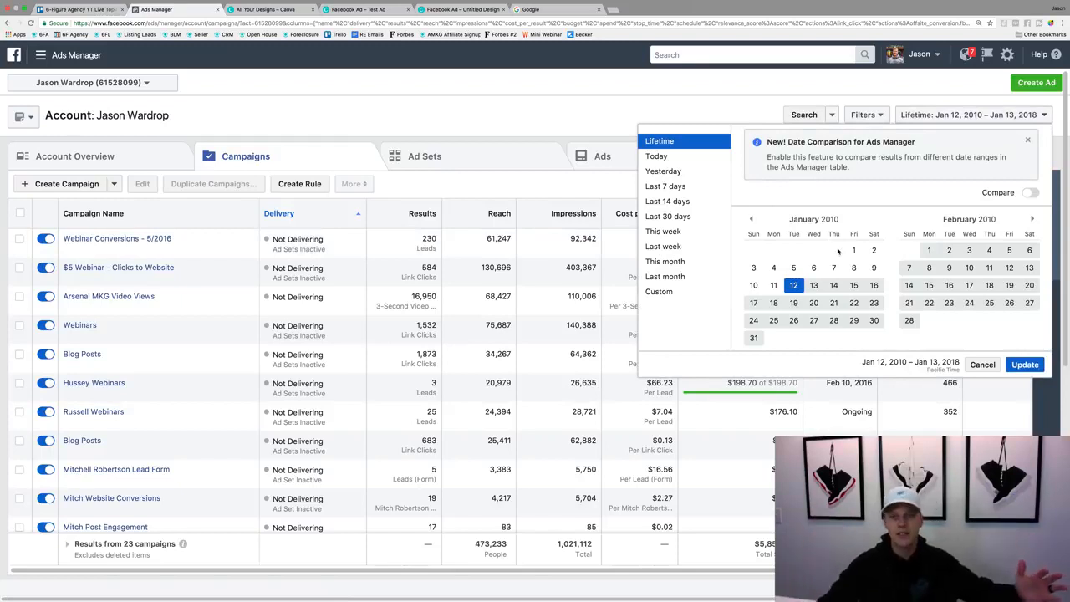
pyautogui.click(696, 159)
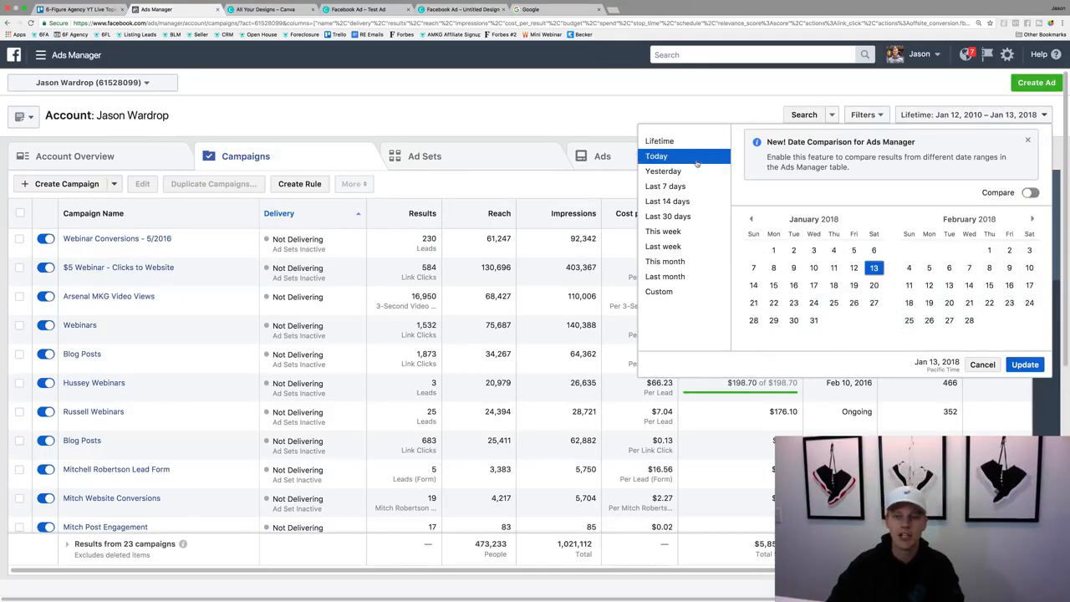
pyautogui.click(680, 187)
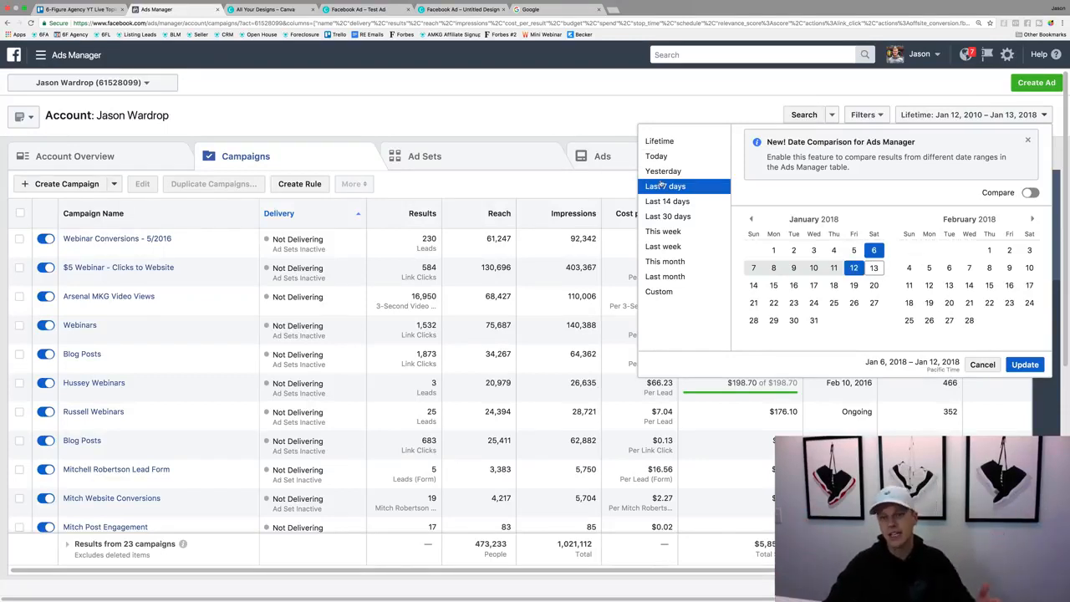
pyautogui.click(1026, 365)
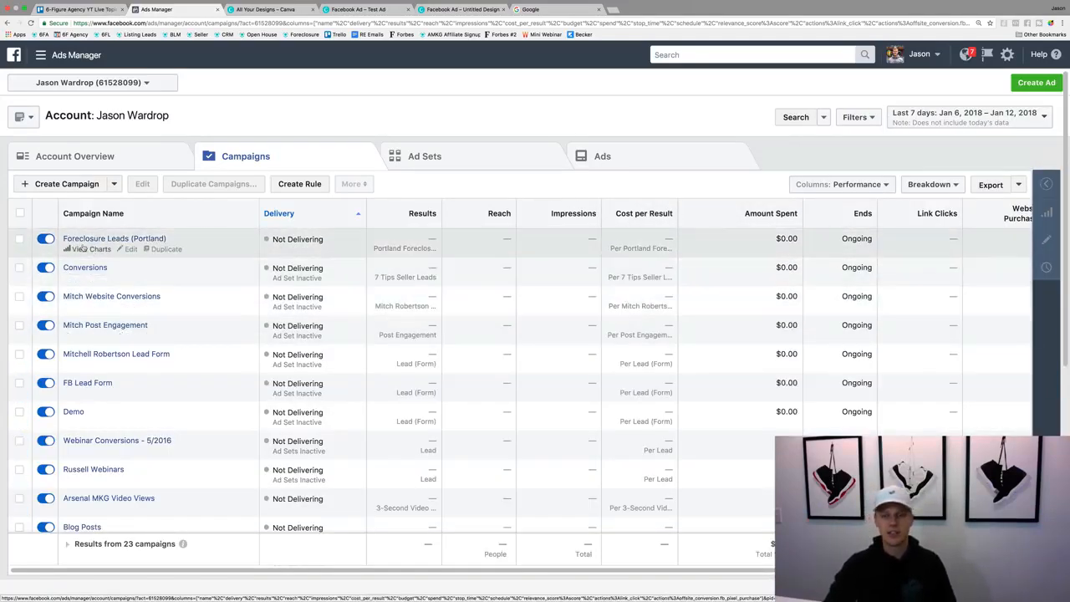
# Try the Delivery column preset on the campaigns table, switch it to Engagement, and review the other available presets.
pyautogui.click(869, 187)
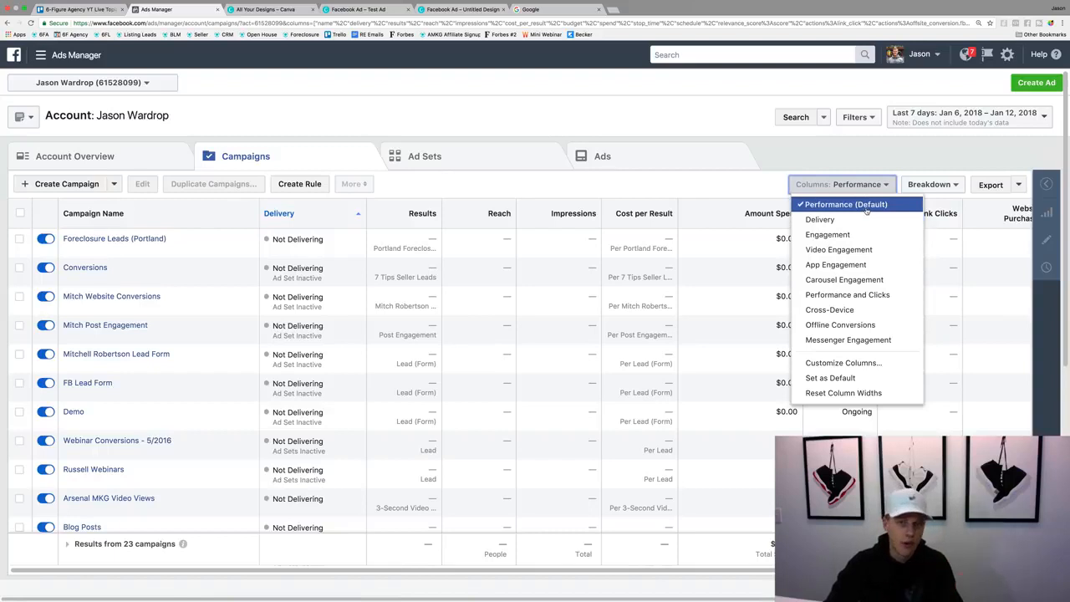
pyautogui.click(868, 222)
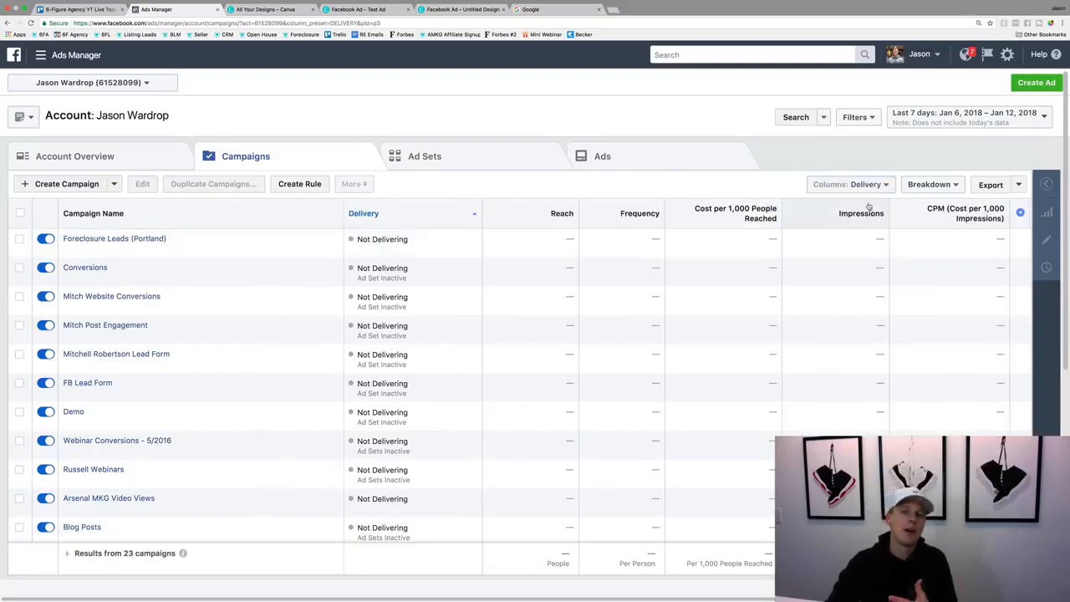
pyautogui.click(867, 185)
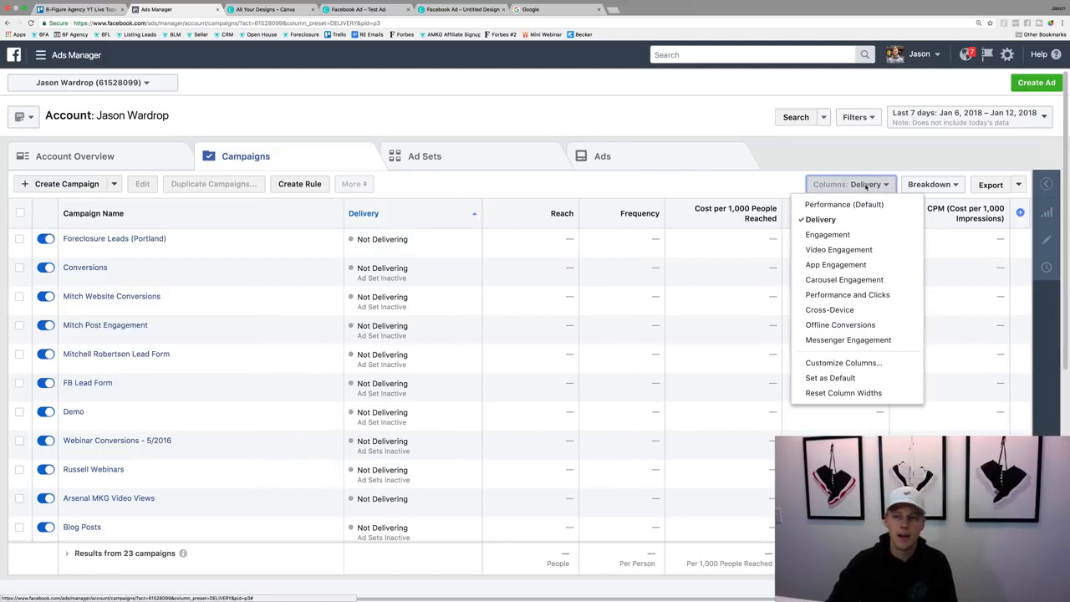
pyautogui.click(862, 239)
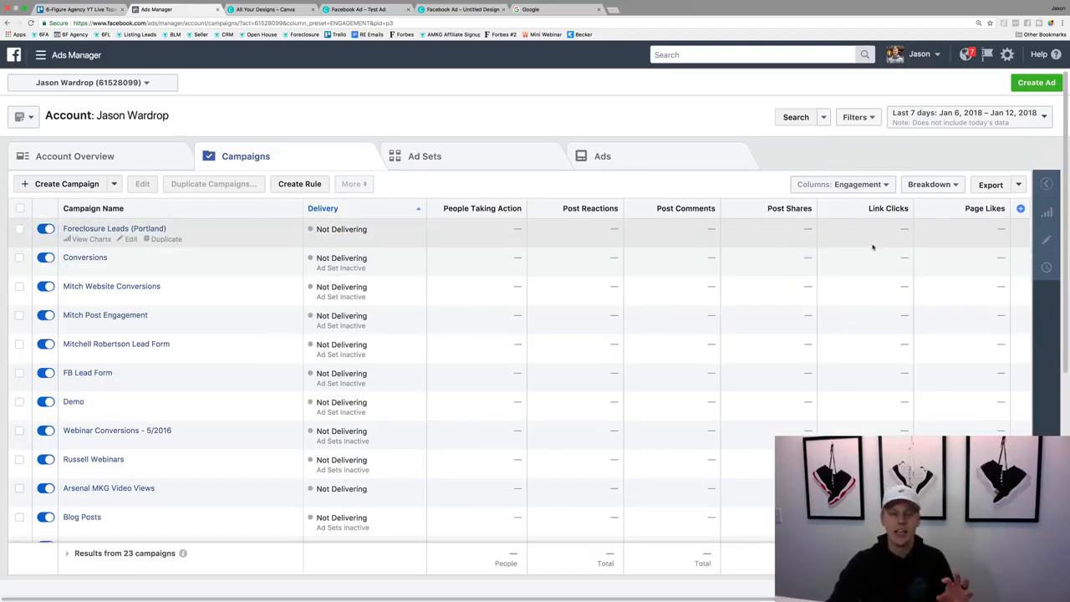
pyautogui.click(866, 186)
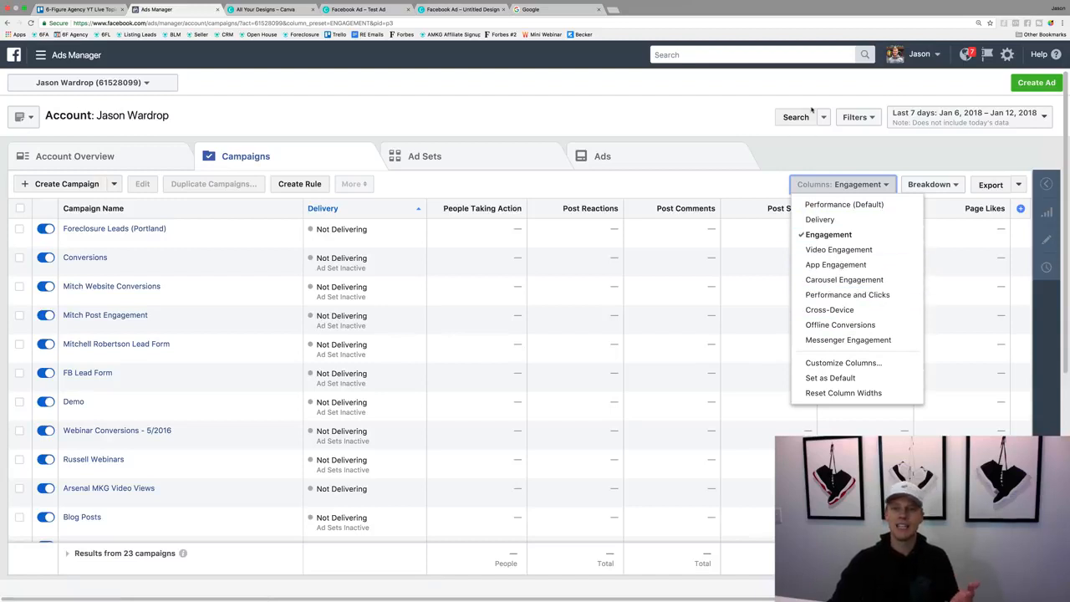
pyautogui.click(814, 148)
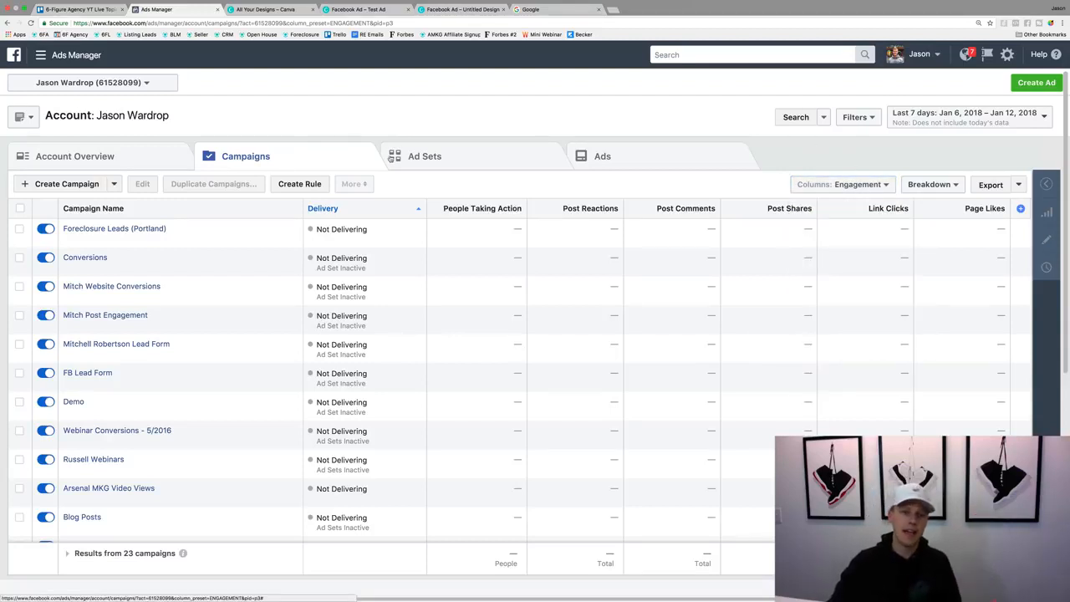
# Look through the account's ad sets and ads, and return to the campaign list.
pyautogui.click(435, 153)
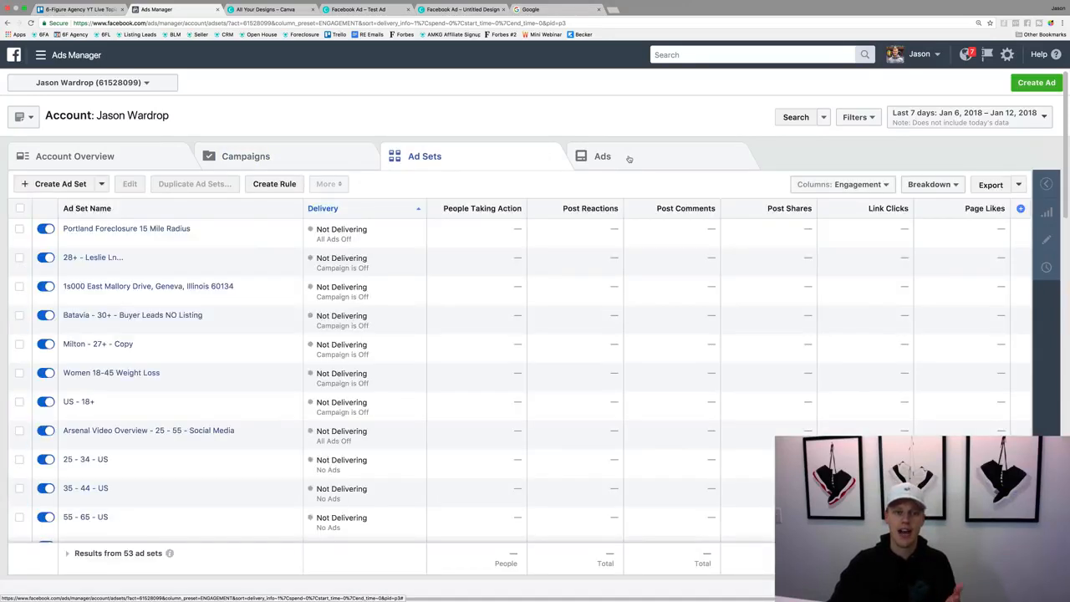
pyautogui.click(629, 158)
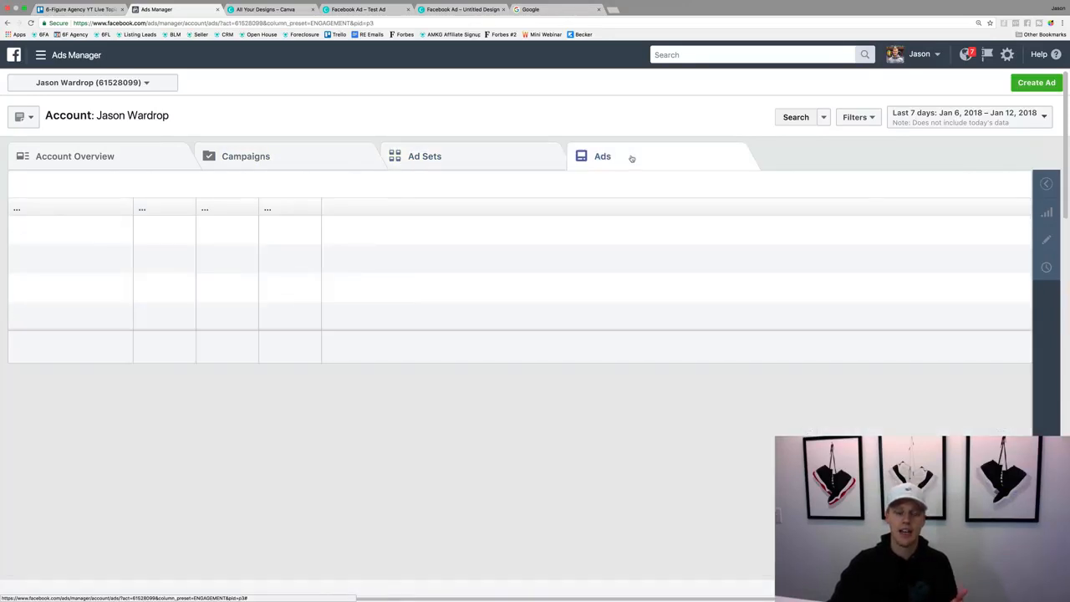
pyautogui.click(264, 156)
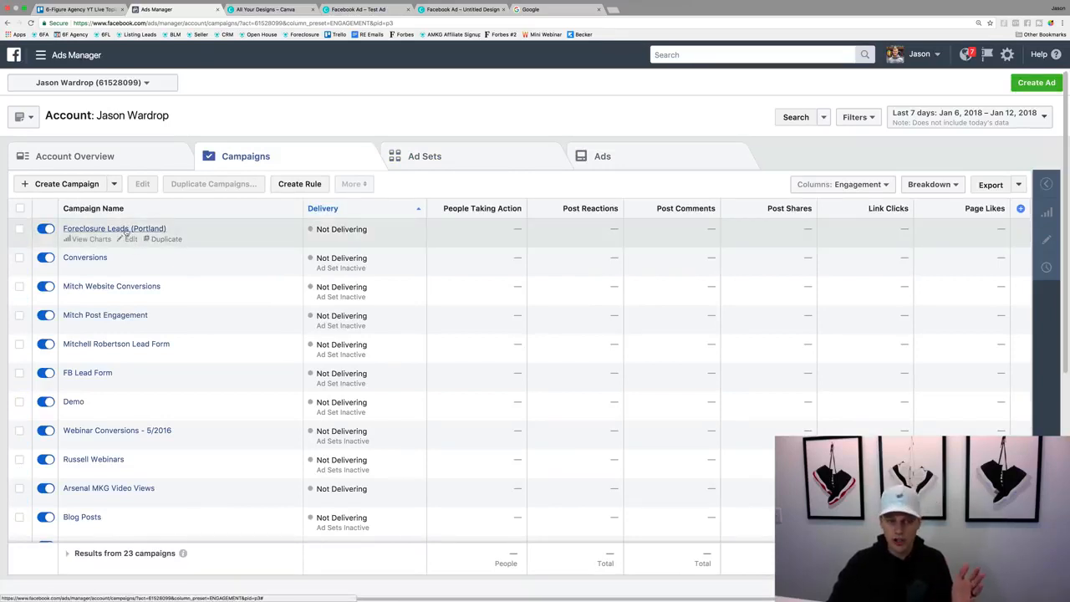
# Open the Foreclosure Leads (Portland) campaign and its Portland Foreclosure 15 Mile Radius ad set, and select the "Default name - Conversions" ad.
pyautogui.click(124, 231)
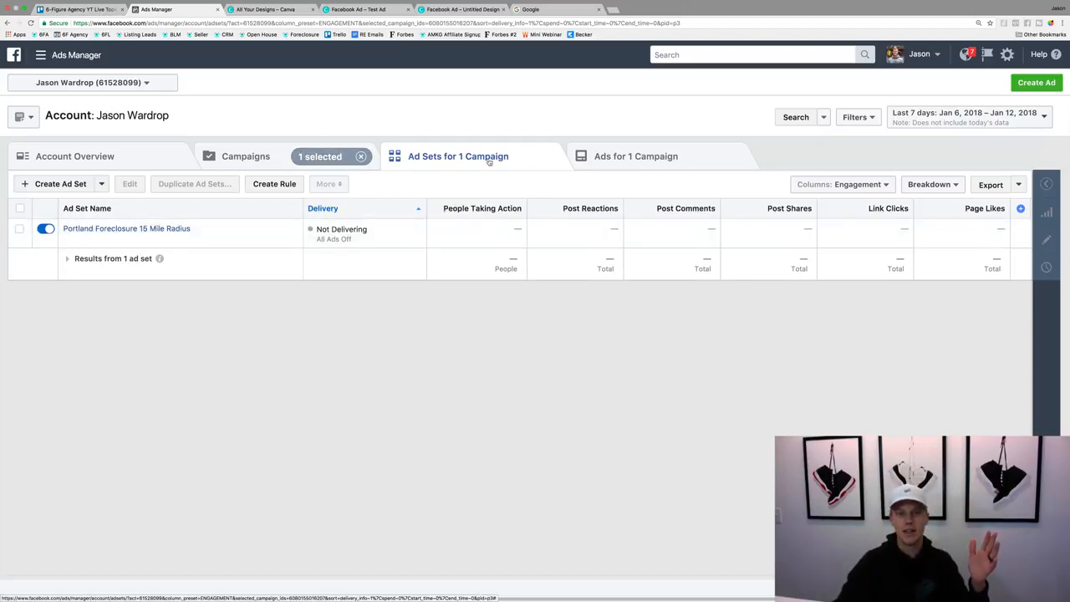
pyautogui.click(121, 229)
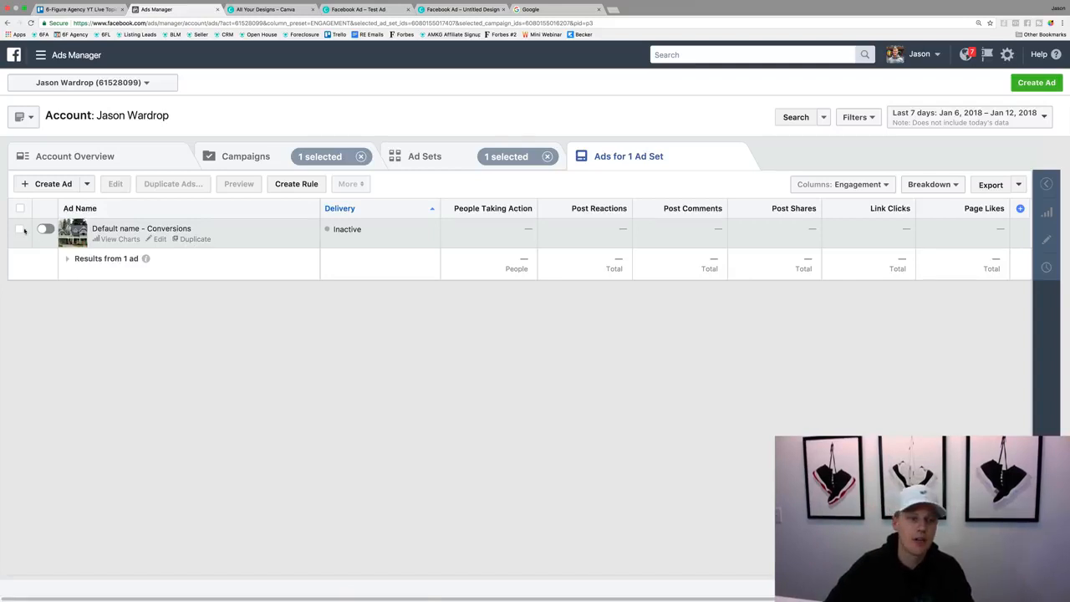
pyautogui.click(21, 229)
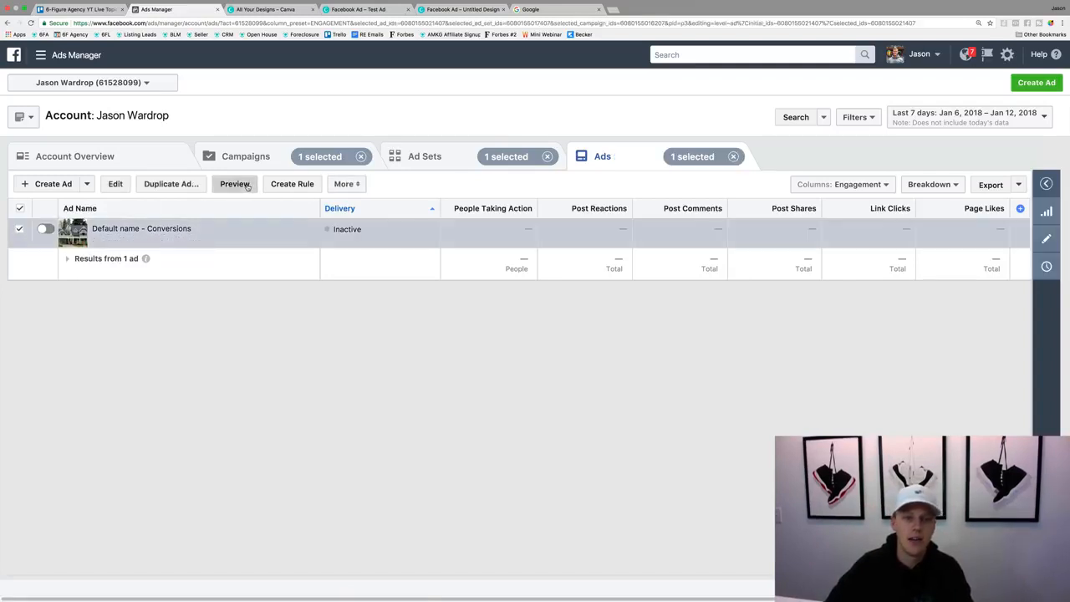
# Preview the selected foreclosure ad and open its Facebook Post with Comments.
pyautogui.click(235, 184)
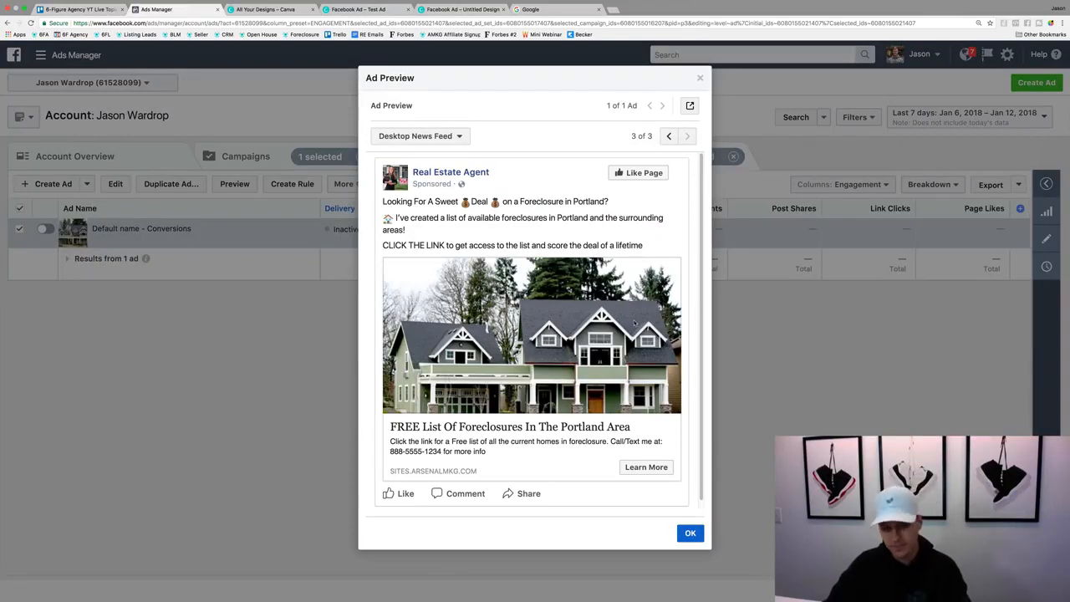
pyautogui.click(690, 109)
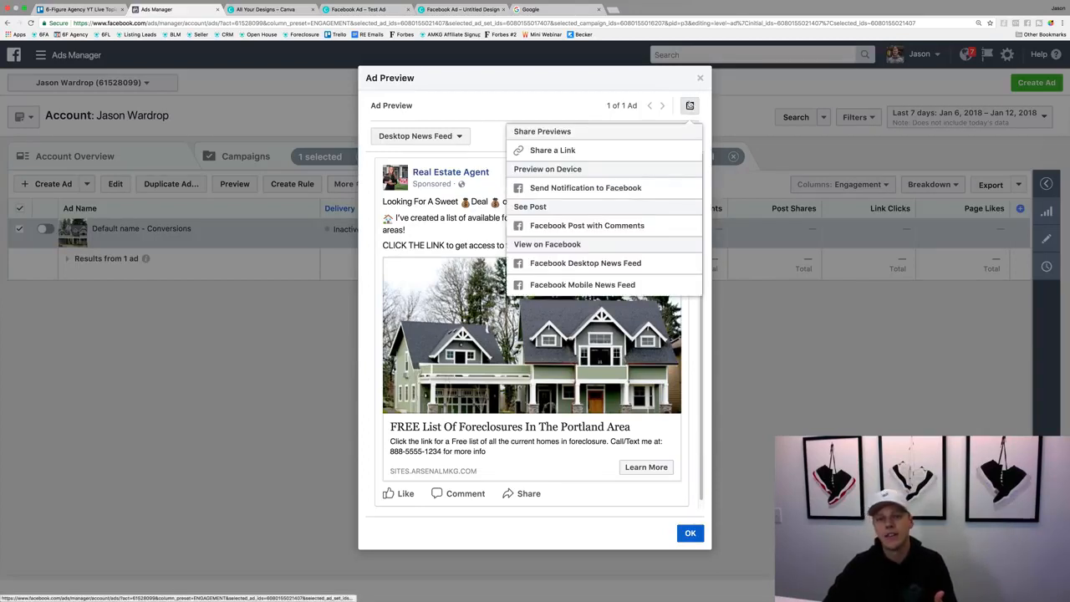
pyautogui.click(634, 225)
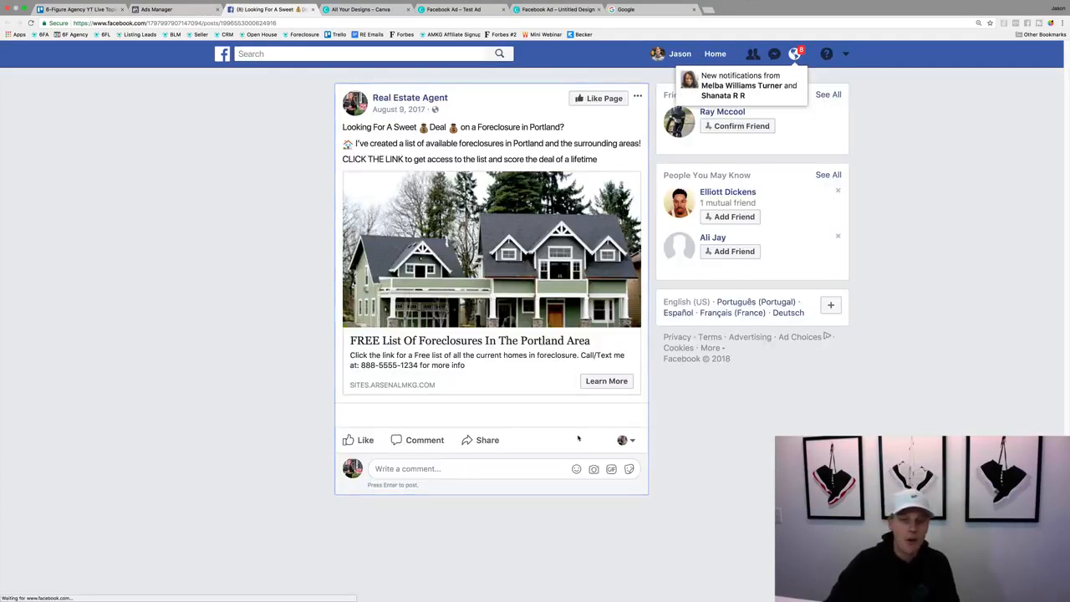
# Like the foreclosure post as the Real Estate Agent page and review the other pages available for interacting with it.
pyautogui.click(361, 440)
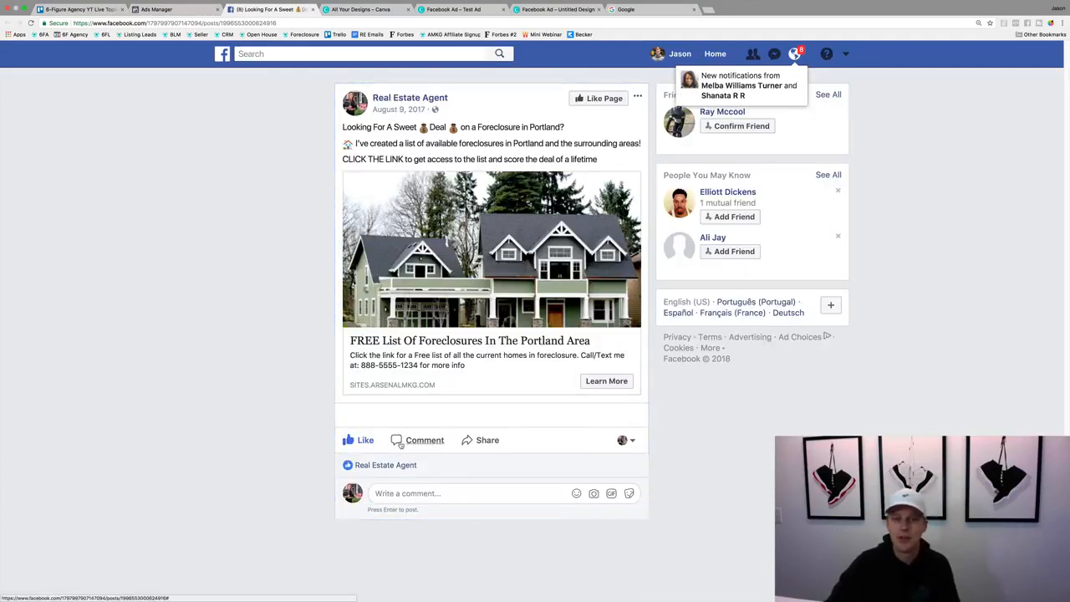
pyautogui.click(623, 439)
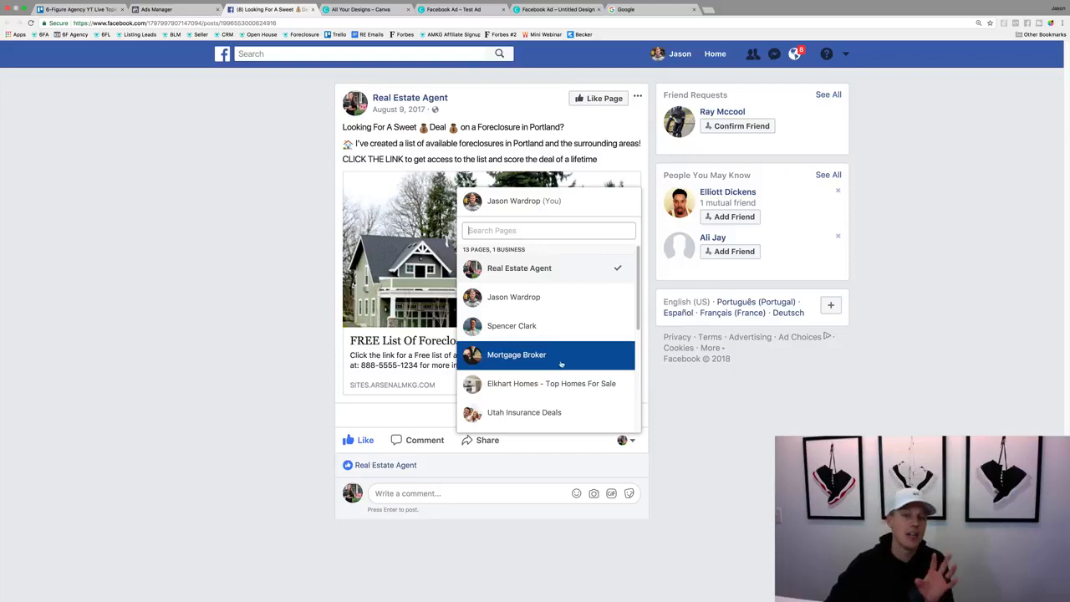
pyautogui.click(755, 455)
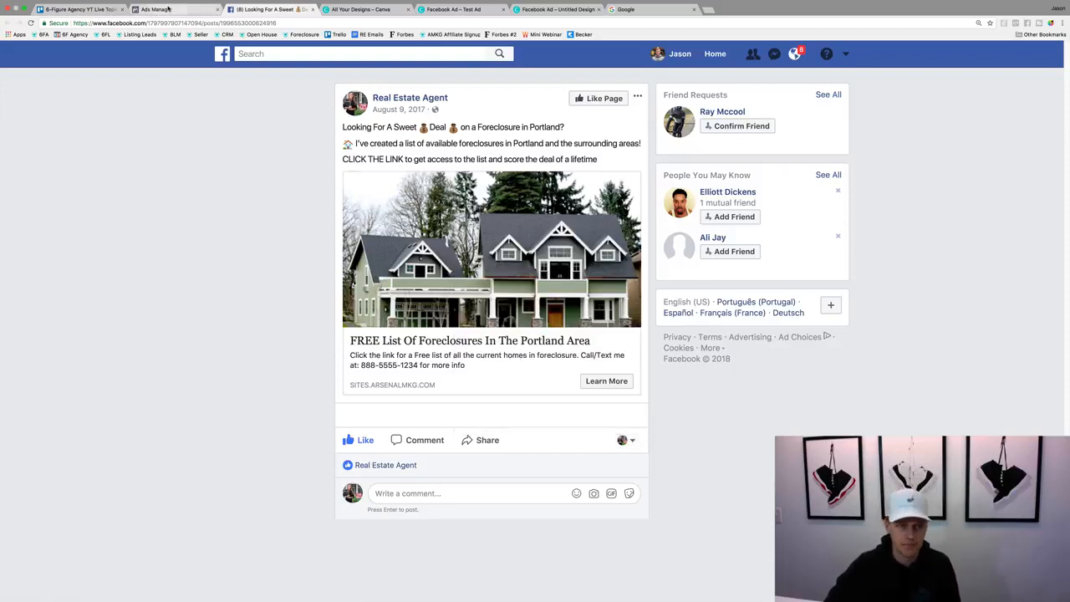
# Return to Ads Manager, closing the ad preview, and review the full list of advertising tools.
pyautogui.click(201, 9)
pyautogui.click(296, 407)
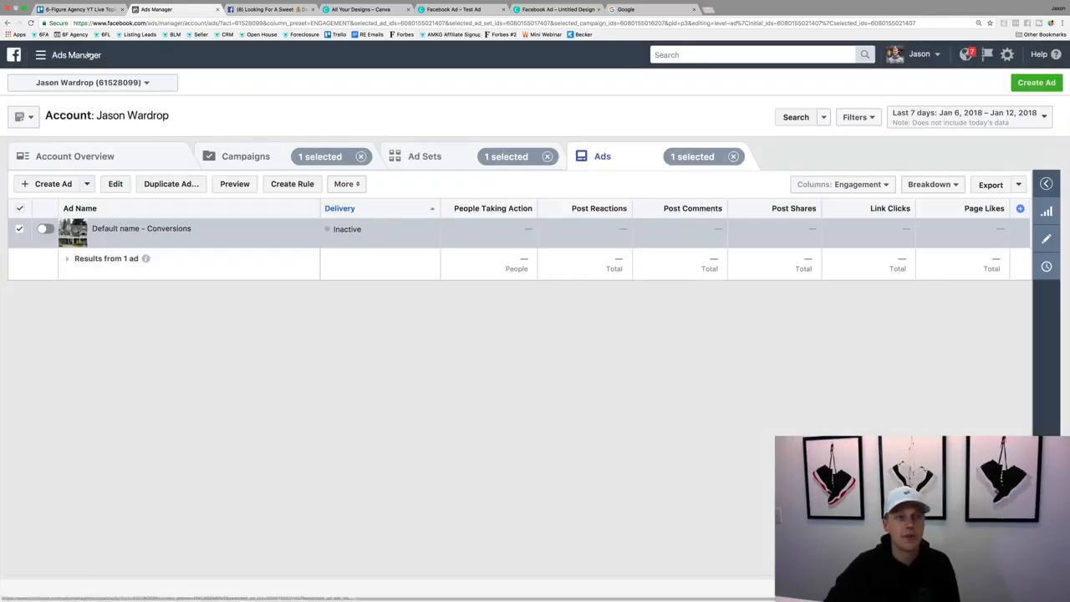
pyautogui.click(60, 55)
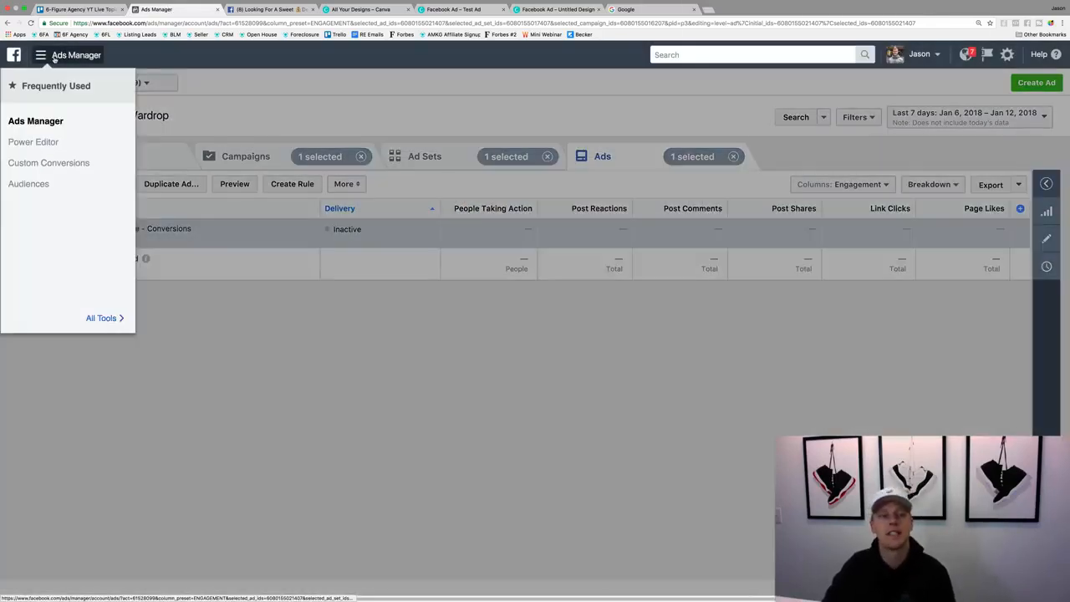
pyautogui.click(120, 318)
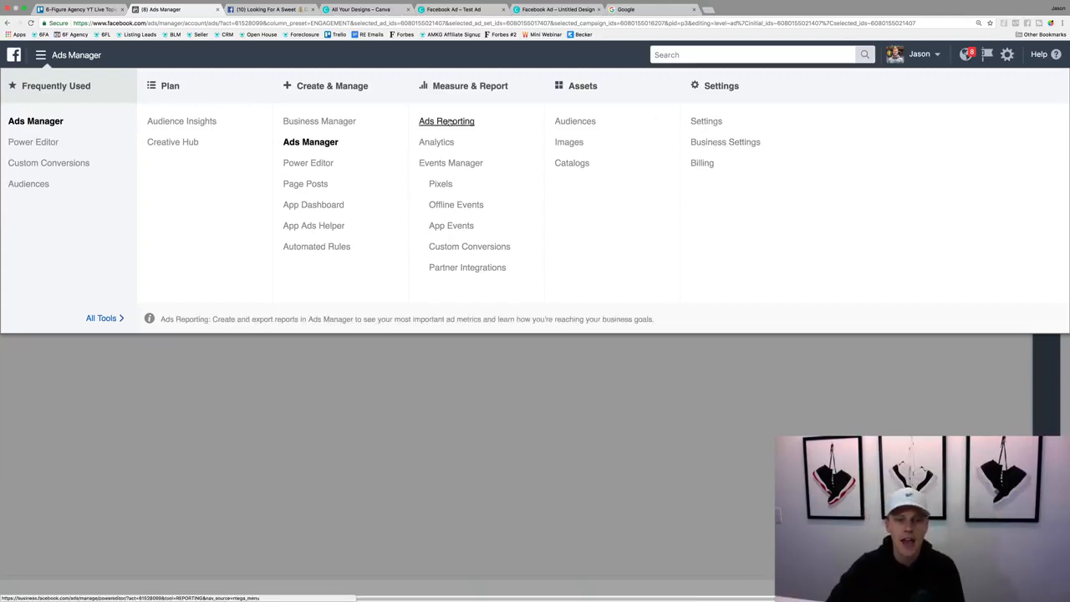
pyautogui.click(467, 388)
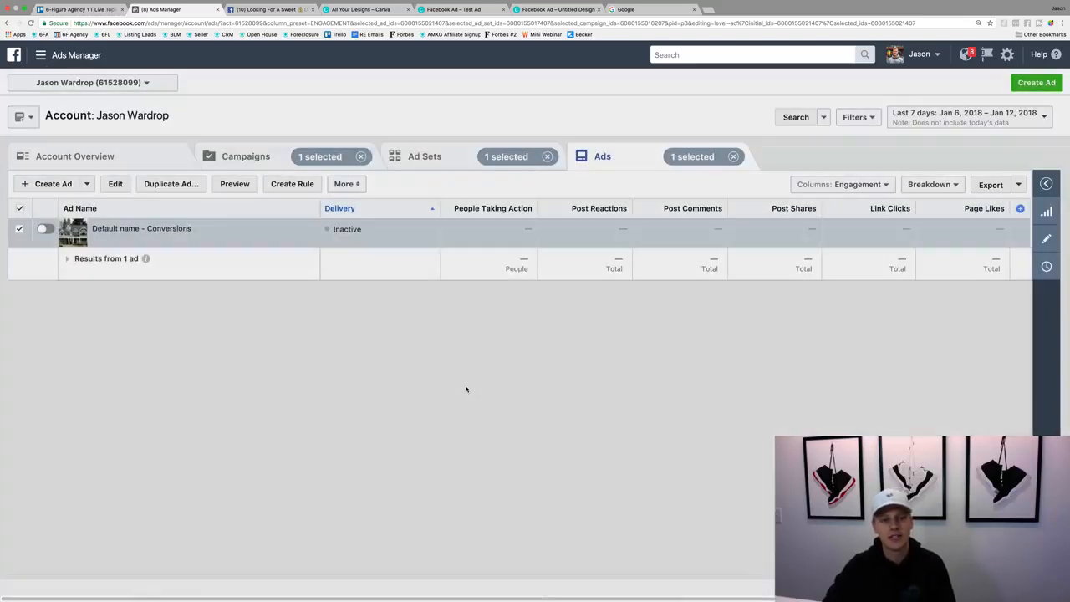